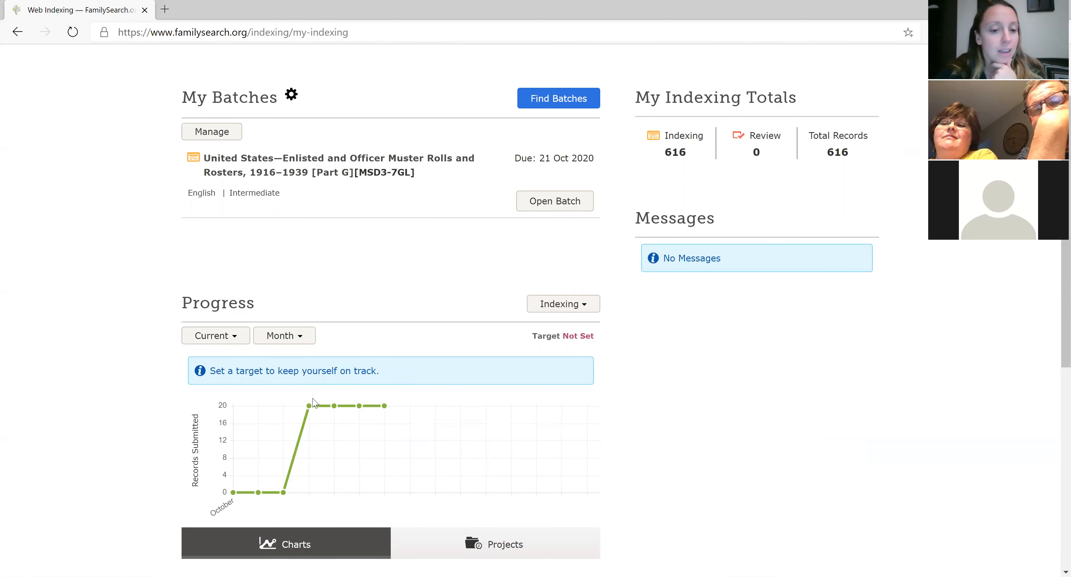
# Display the indexing progress chart by month and by quarter, and inspect the quarter's data points.
pyautogui.click(302, 338)
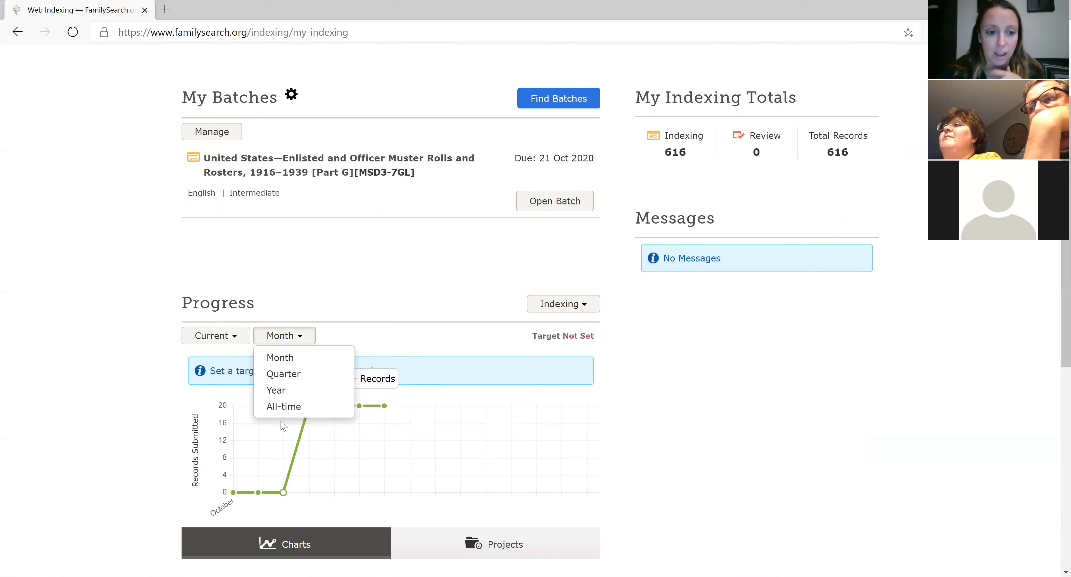
pyautogui.click(289, 358)
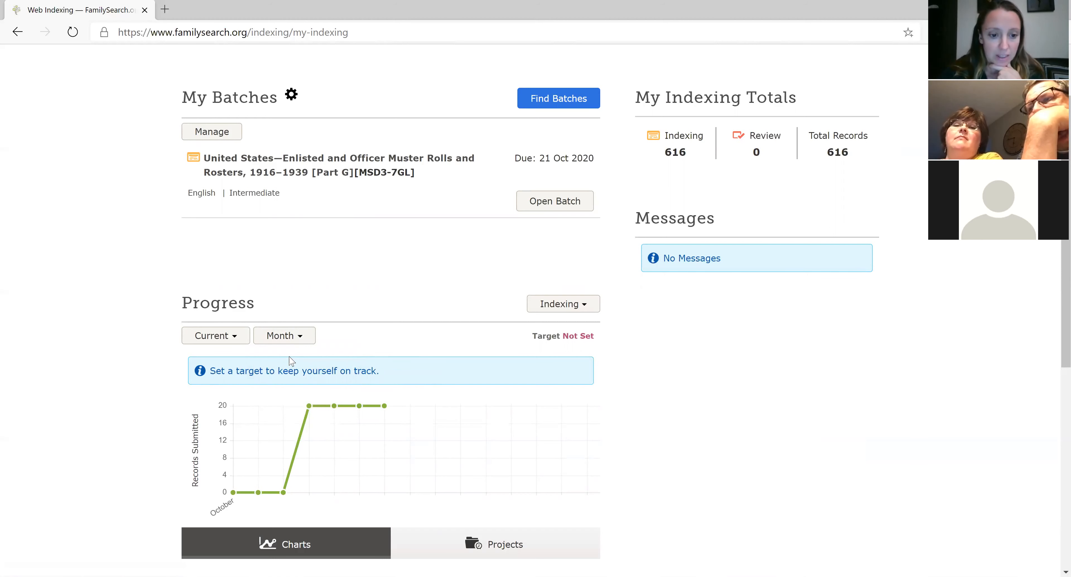
pyautogui.click(301, 339)
pyautogui.click(283, 374)
pyautogui.moveTo(352, 407)
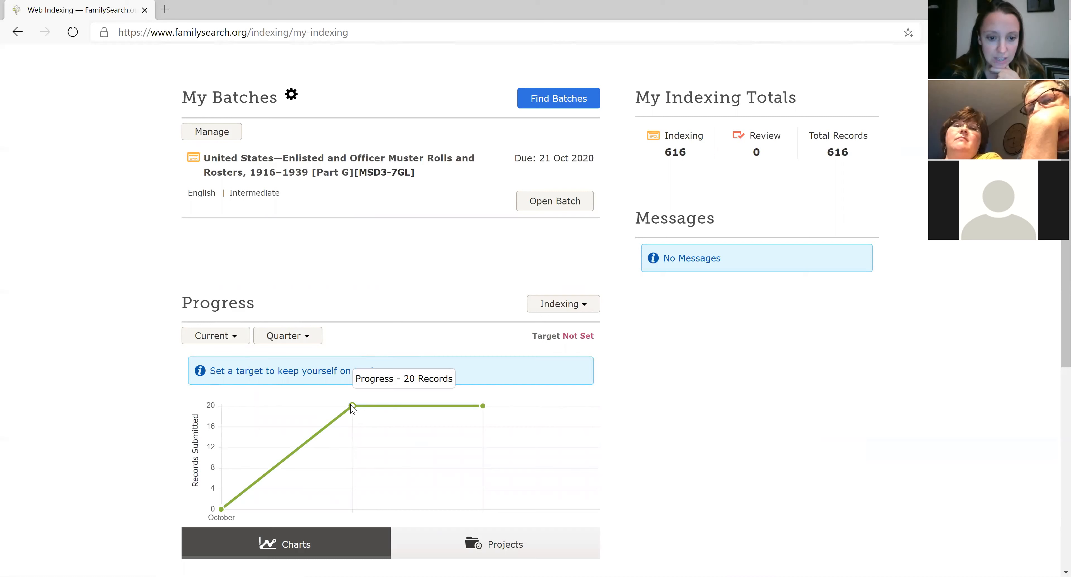
pyautogui.moveTo(219, 514)
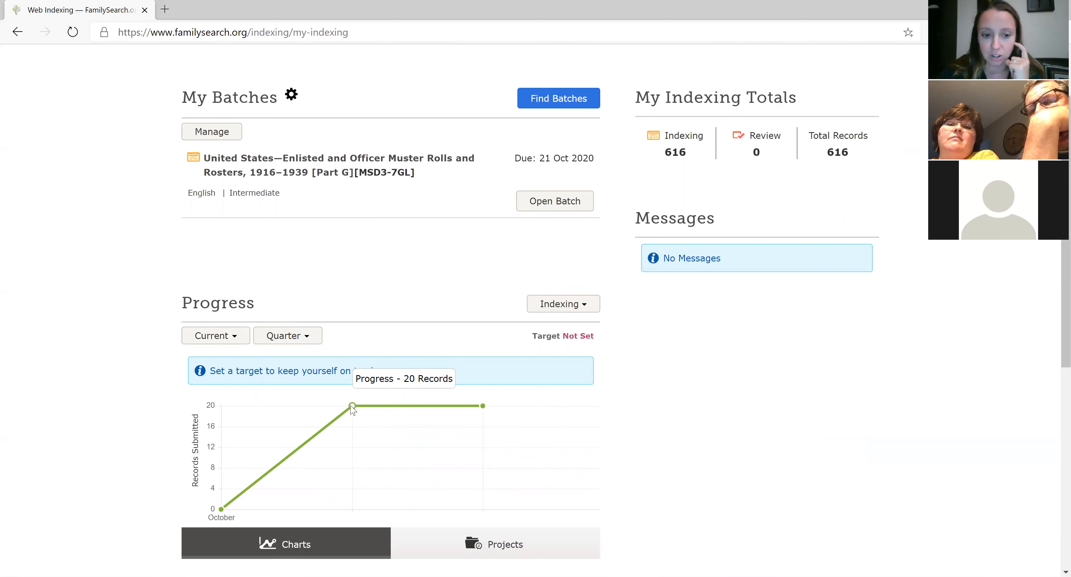
# Display the progress chart by year and inspect the submitted records against the target for individual months.
pyautogui.click(313, 339)
pyautogui.click(284, 391)
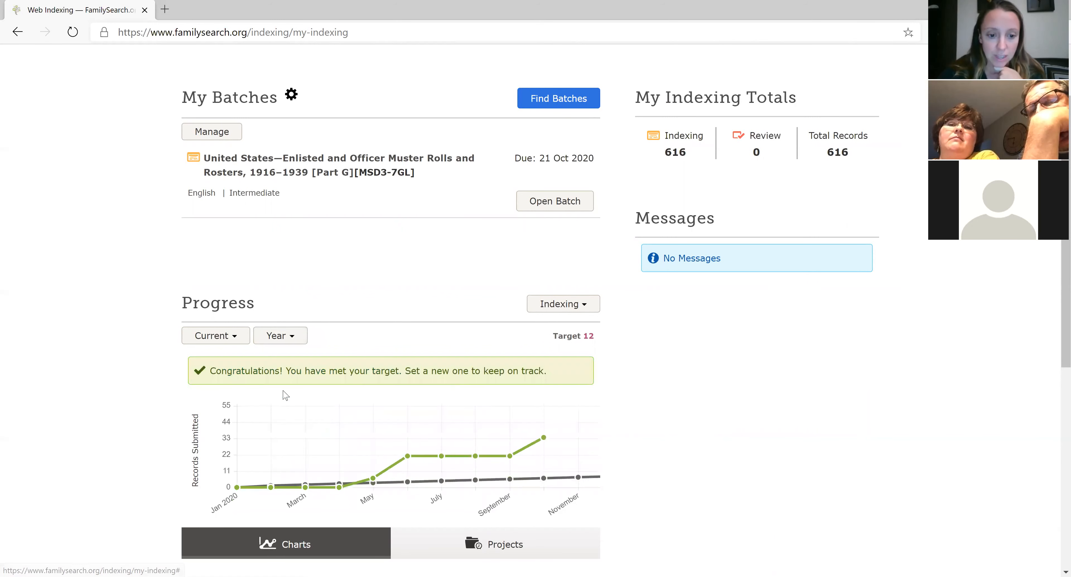
pyautogui.moveTo(364, 484)
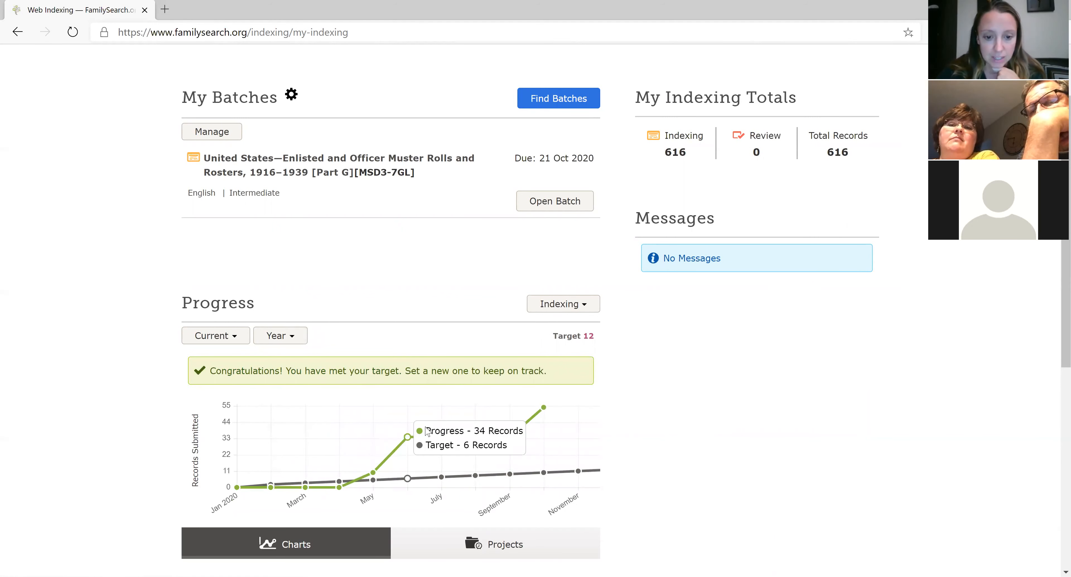
pyautogui.moveTo(440, 445)
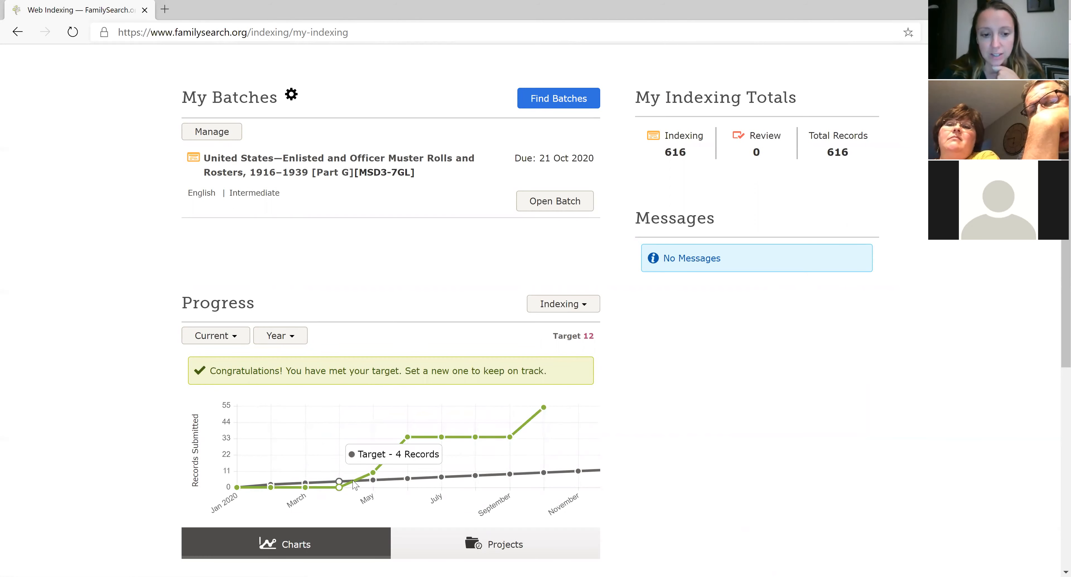
pyautogui.scroll(-2, 354, 484)
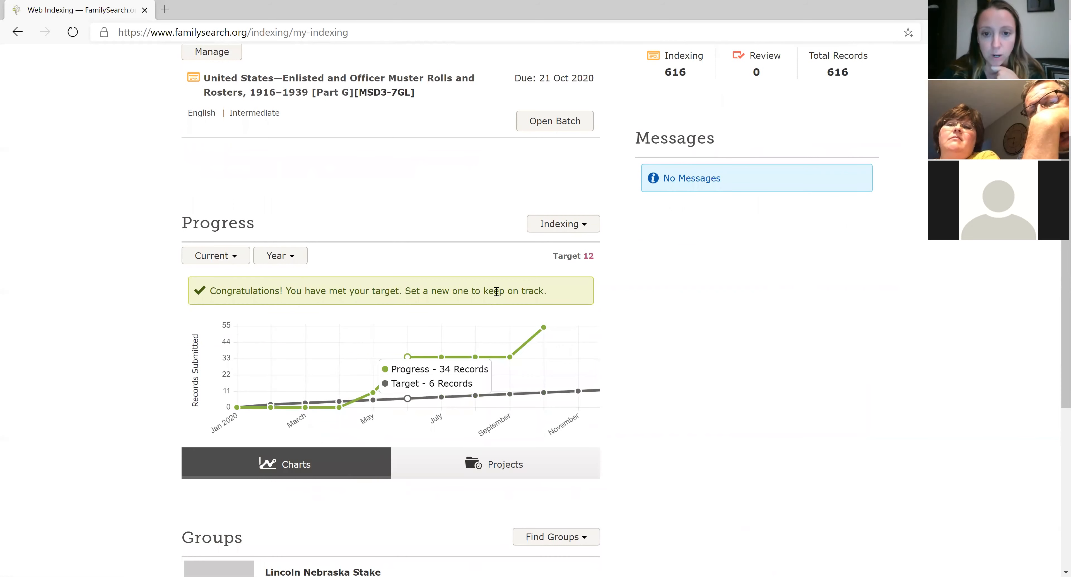
pyautogui.moveTo(341, 390)
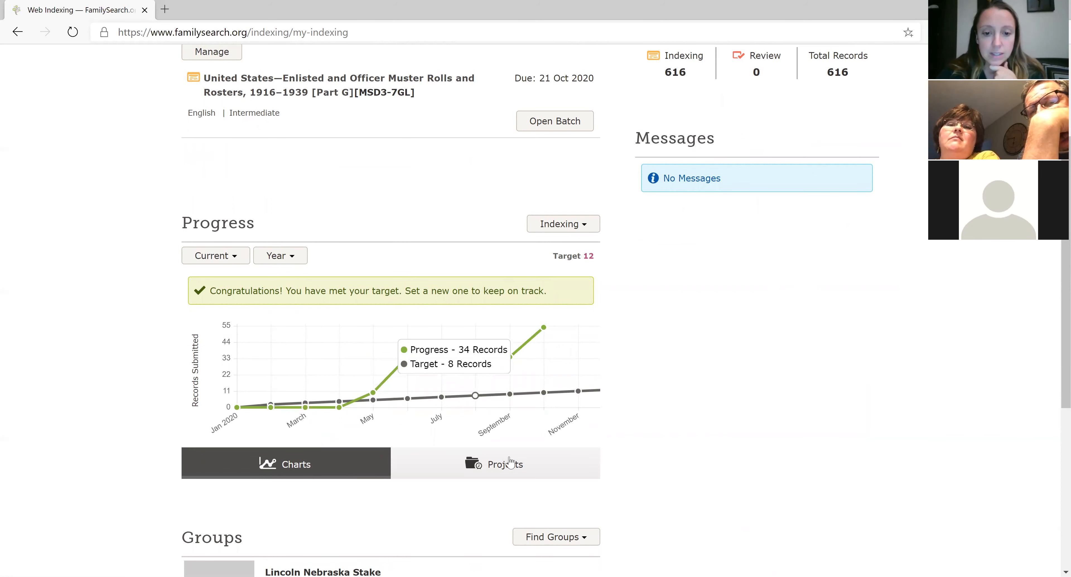
# View the list of latest indexed projects in the Progress section and return to the chart.
pyautogui.click(511, 466)
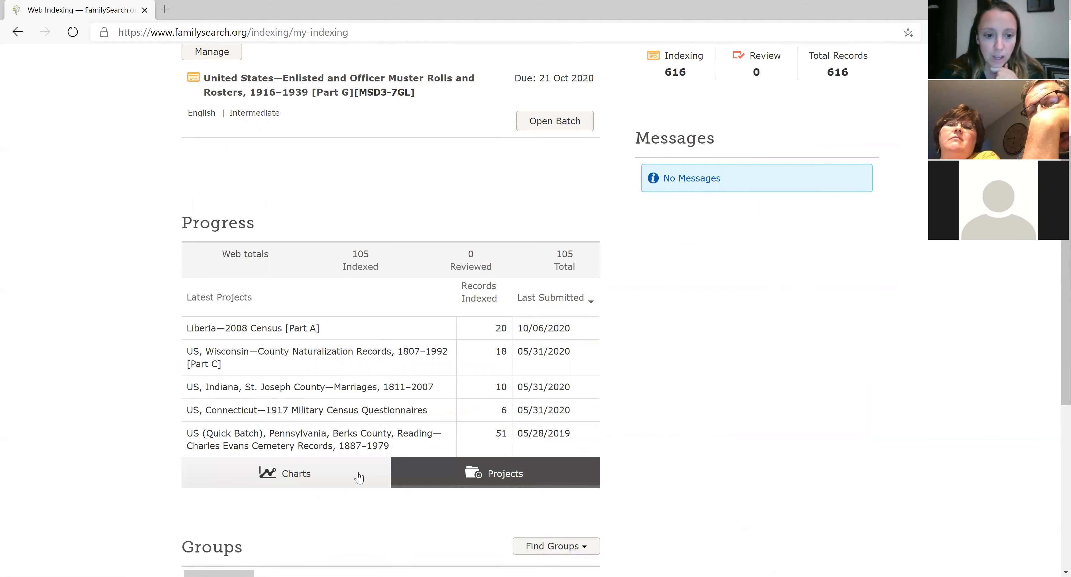
pyautogui.click(318, 486)
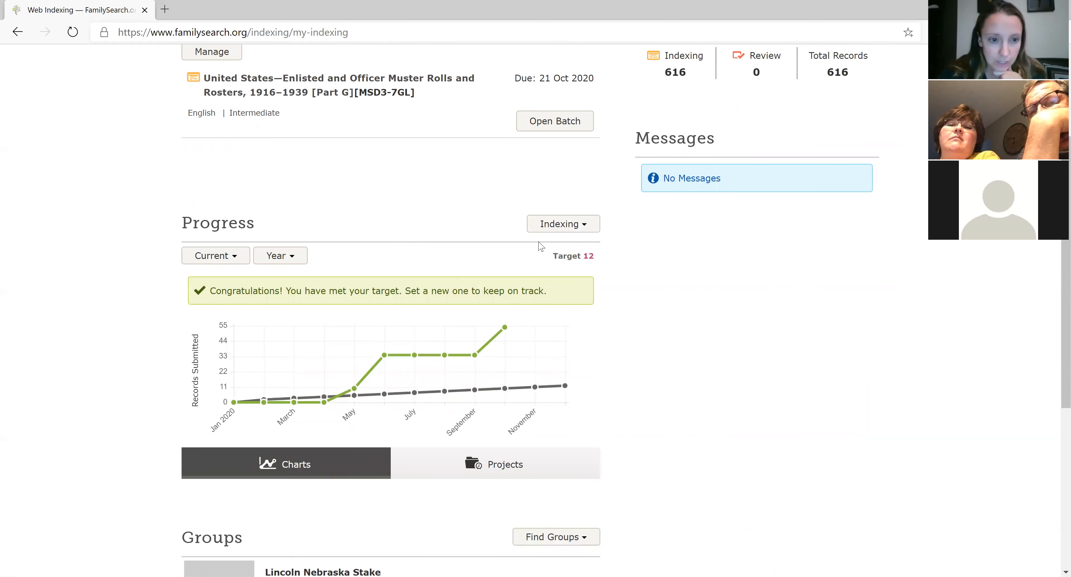
pyautogui.click(562, 227)
pyautogui.click(562, 228)
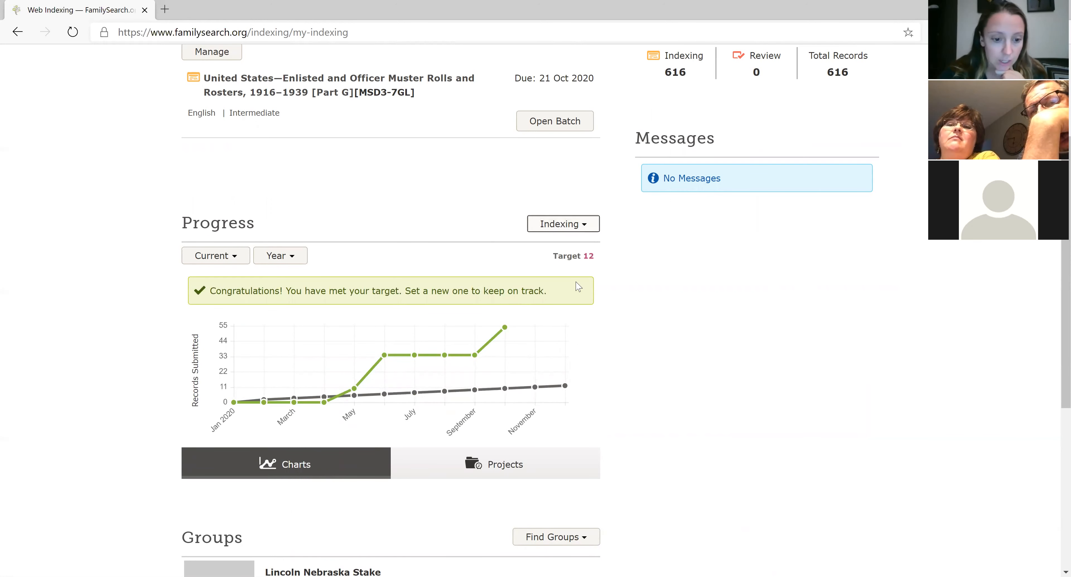
pyautogui.scroll(-5, 575, 314)
pyautogui.scroll(3, 577, 316)
pyautogui.scroll(5, 577, 316)
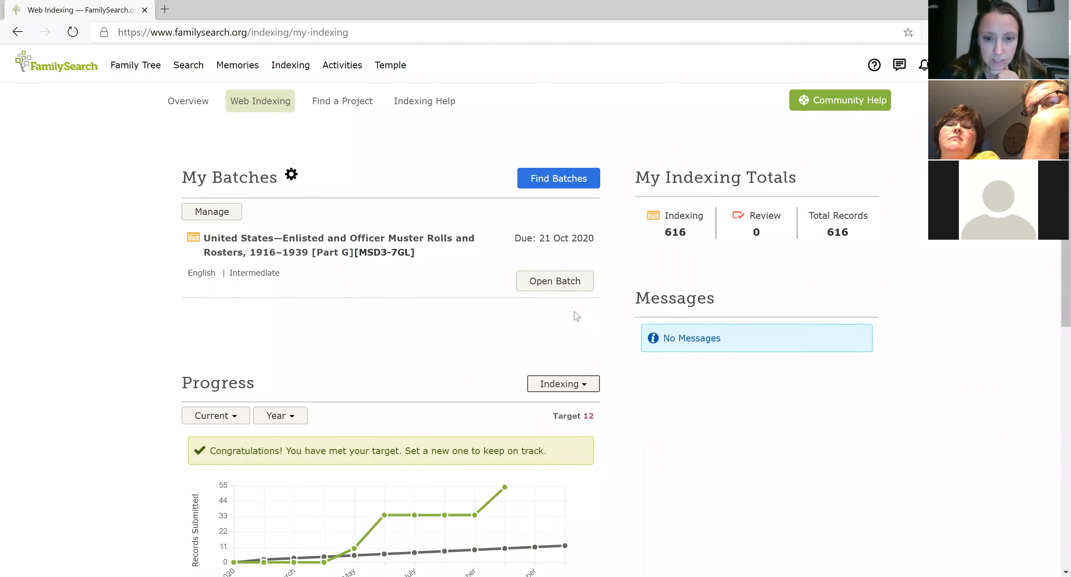
pyautogui.scroll(-3, 577, 316)
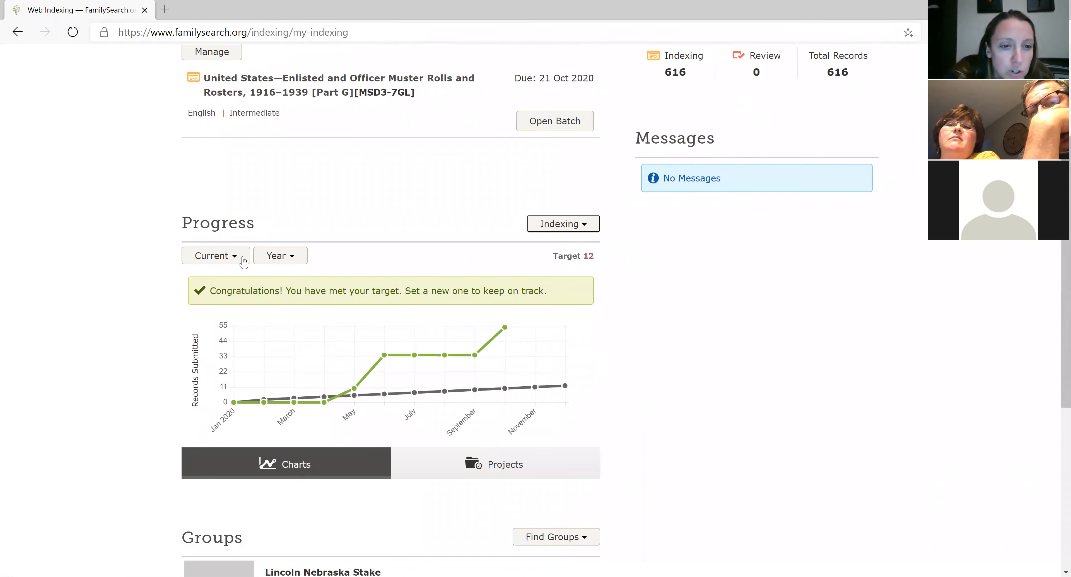
pyautogui.click(243, 262)
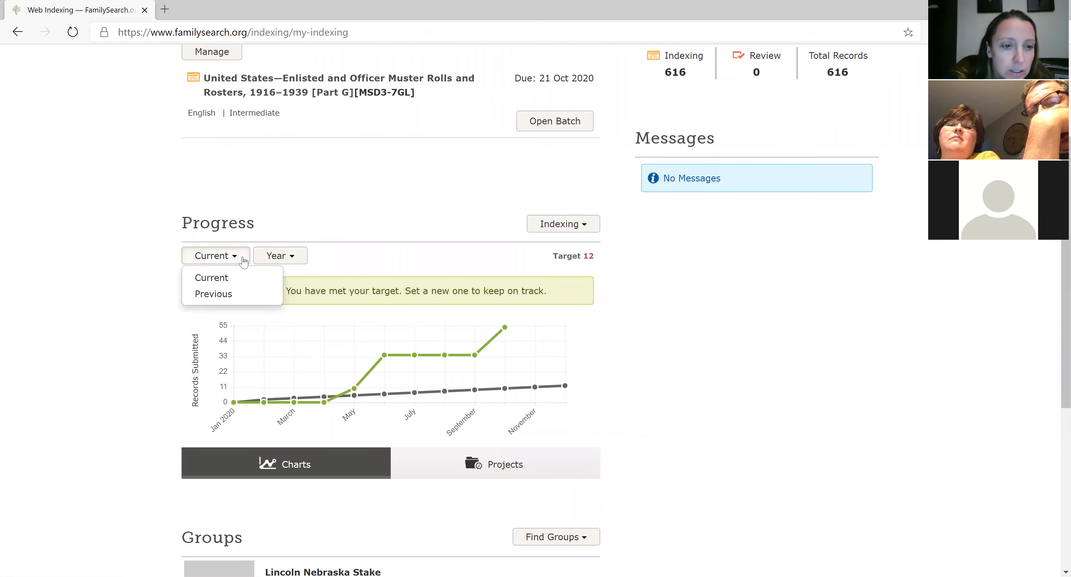
pyautogui.click(301, 234)
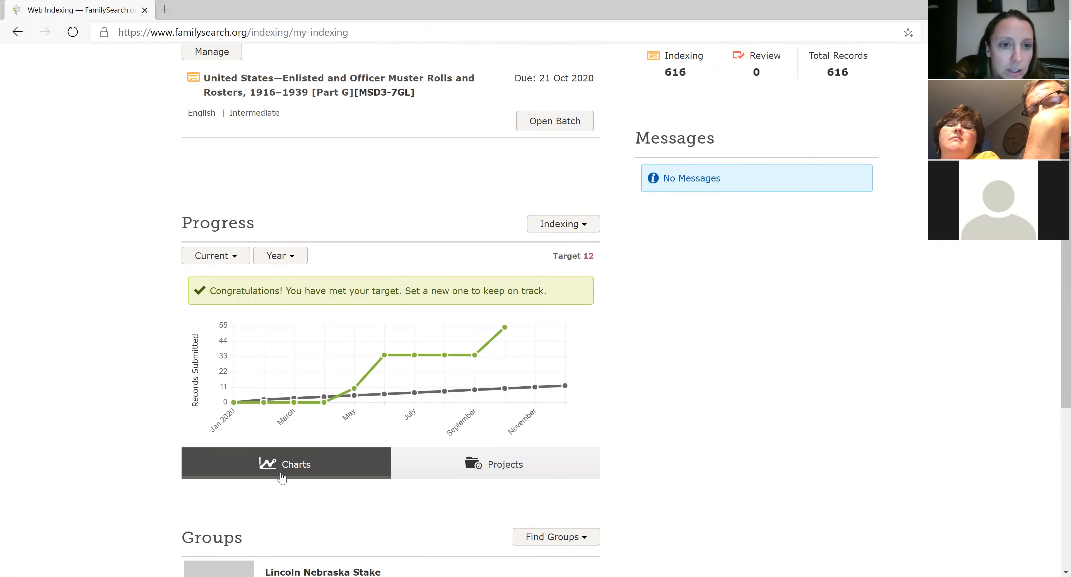
# Examine the latest projects with their indexed records and submission dates, and go back to the yearly chart.
pyautogui.click(473, 468)
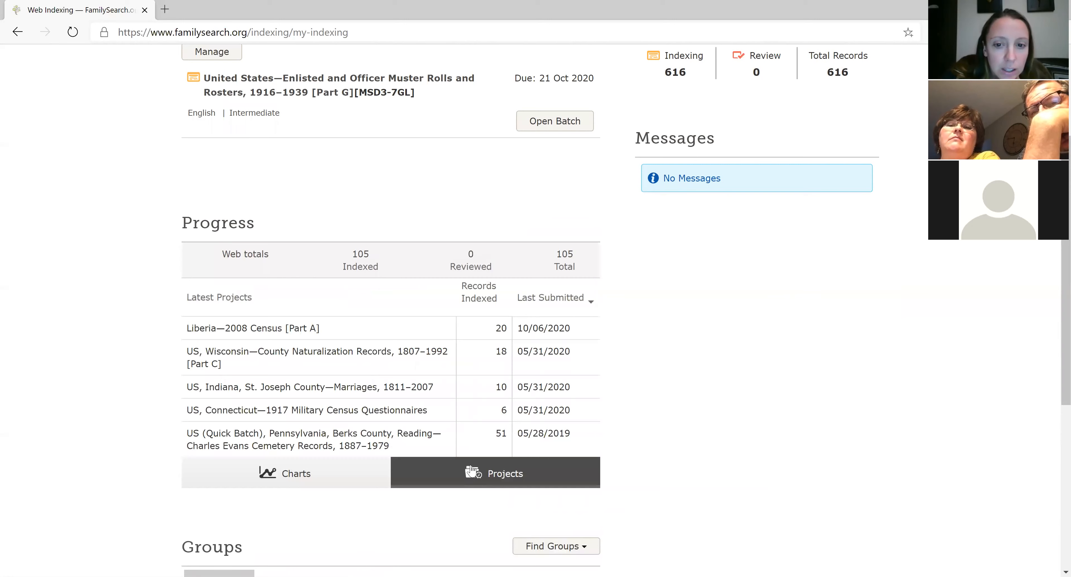
pyautogui.scroll(-2, 474, 427)
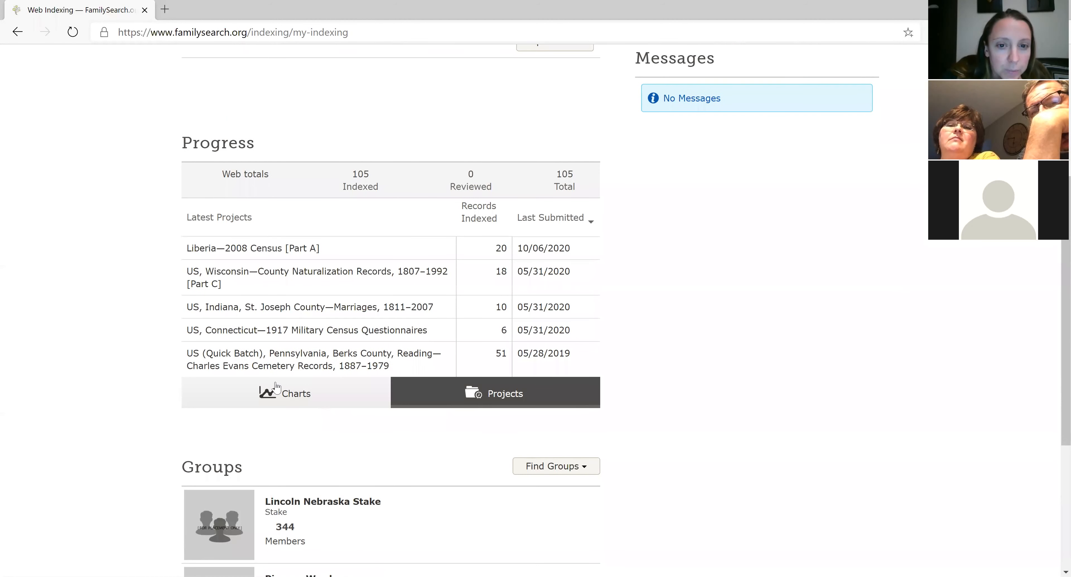
pyautogui.click(275, 387)
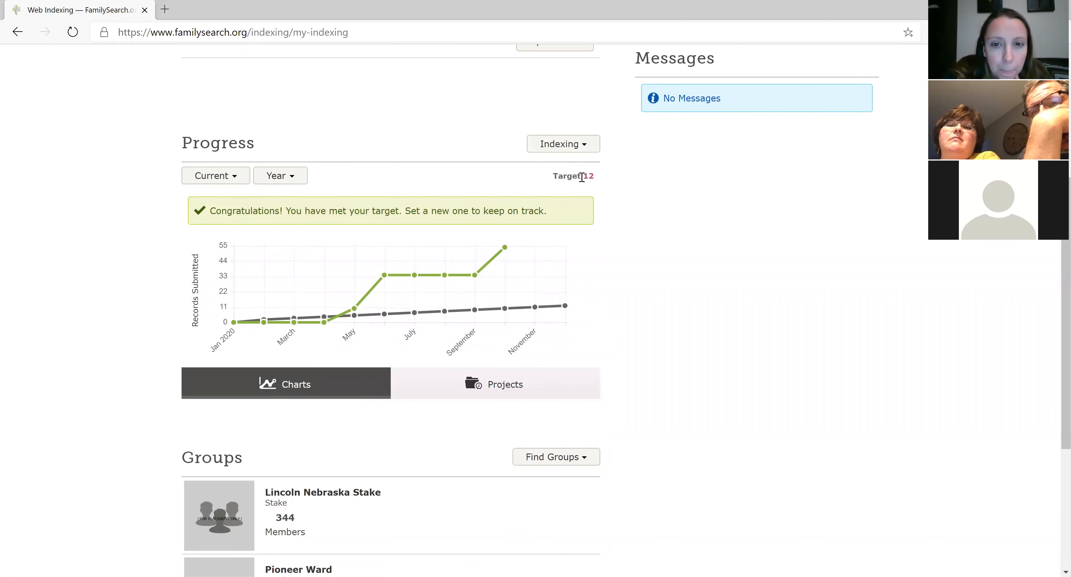
# Switch the progress chart to Review and back to Indexing.
pyautogui.click(579, 145)
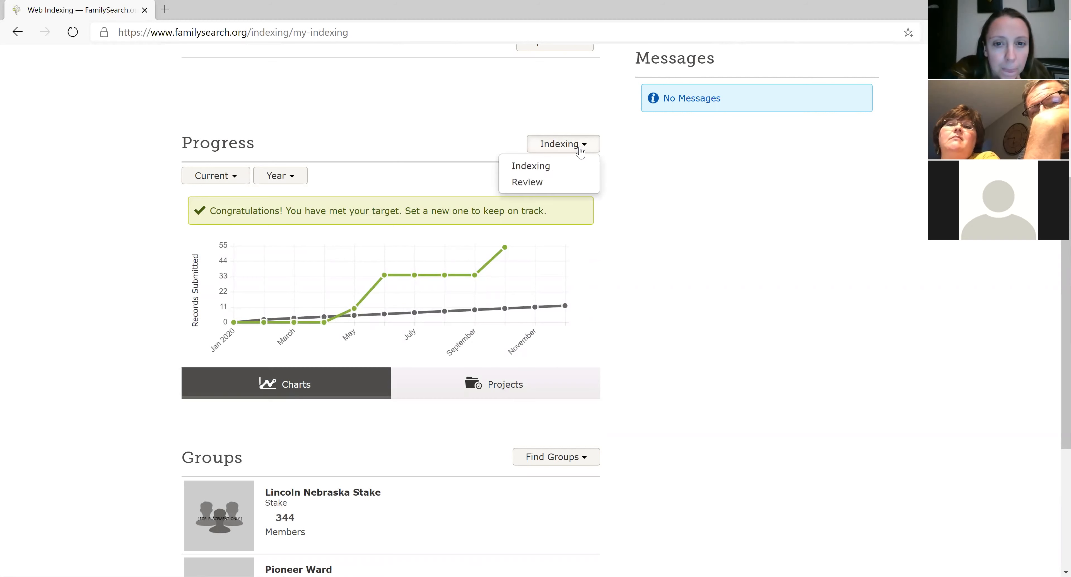
pyautogui.click(549, 183)
pyautogui.click(587, 145)
pyautogui.click(571, 165)
pyautogui.scroll(-2, 510, 360)
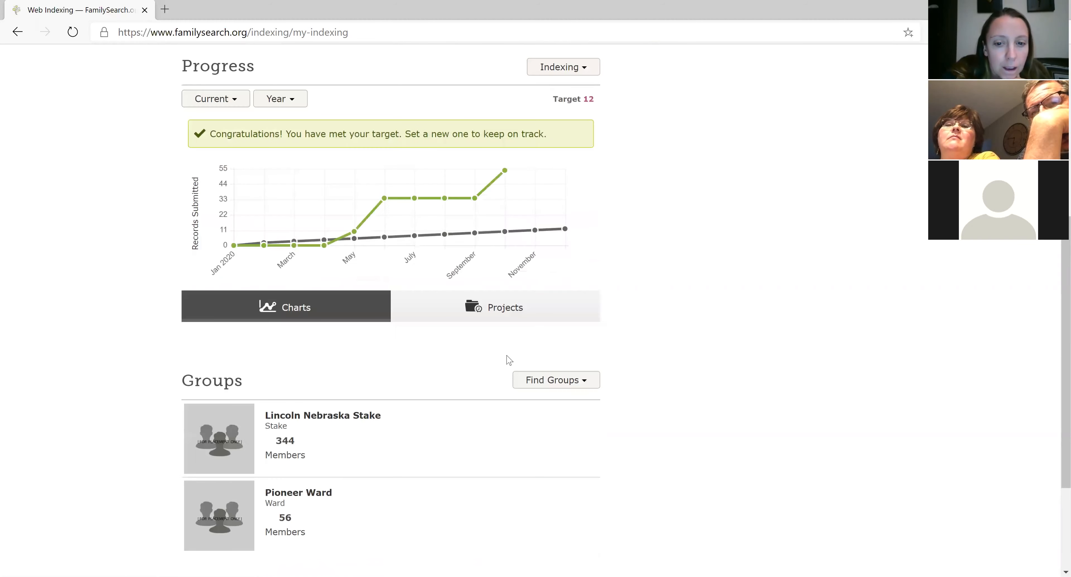
pyautogui.scroll(6, 509, 360)
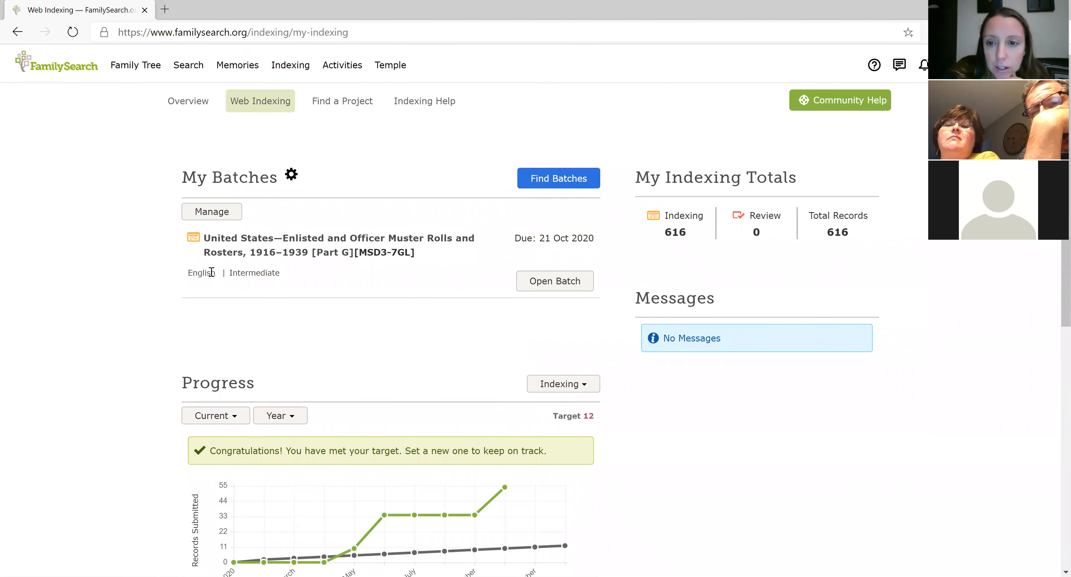
pyautogui.scroll(-10, 255, 350)
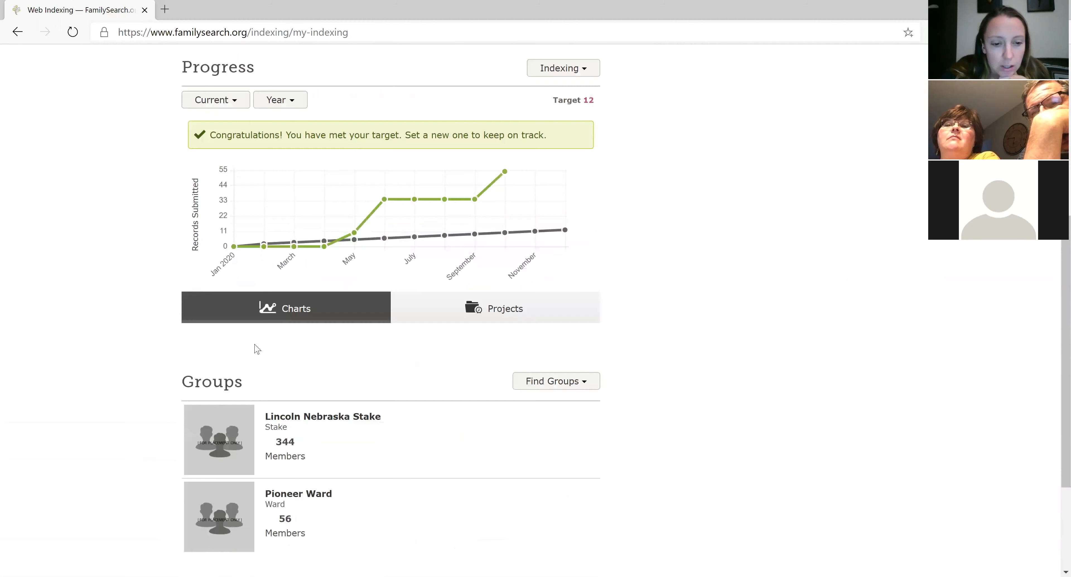
pyautogui.scroll(4, 255, 350)
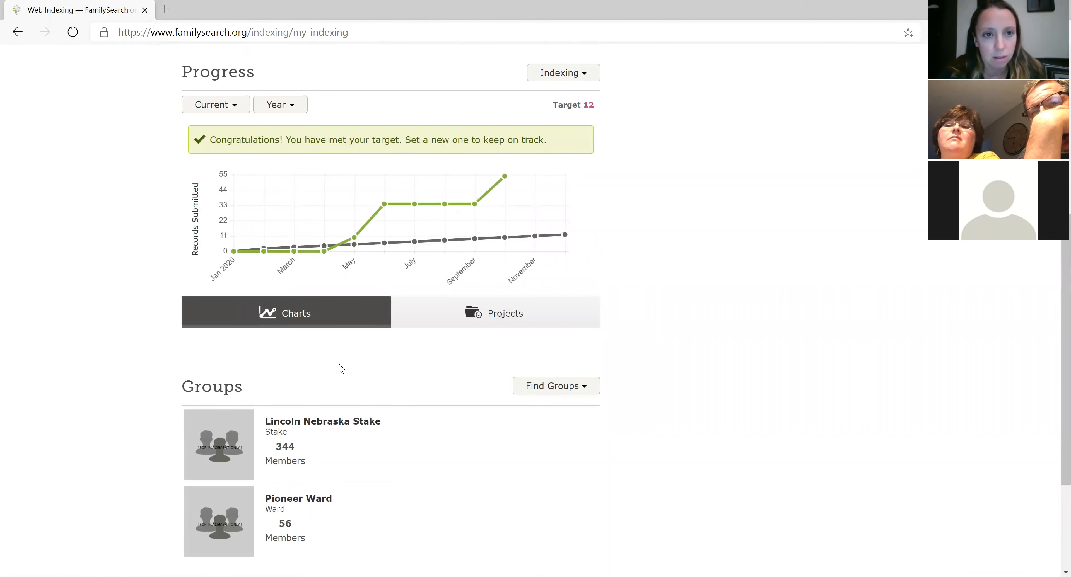
pyautogui.scroll(8, 340, 369)
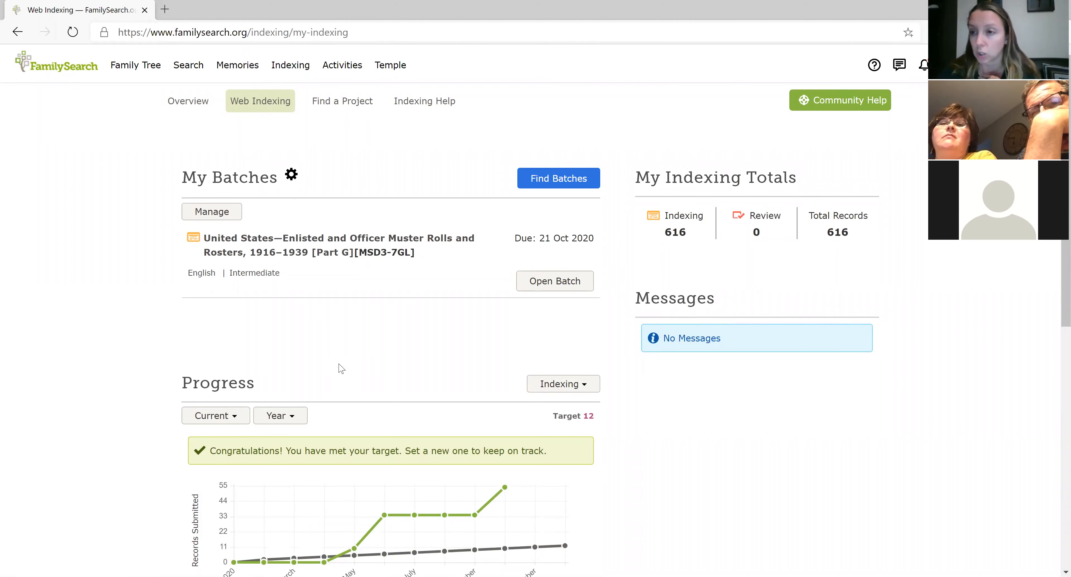
# Open the progress target for editing and switch the chart's period to Quarter.
pyautogui.scroll(-4, 332, 372)
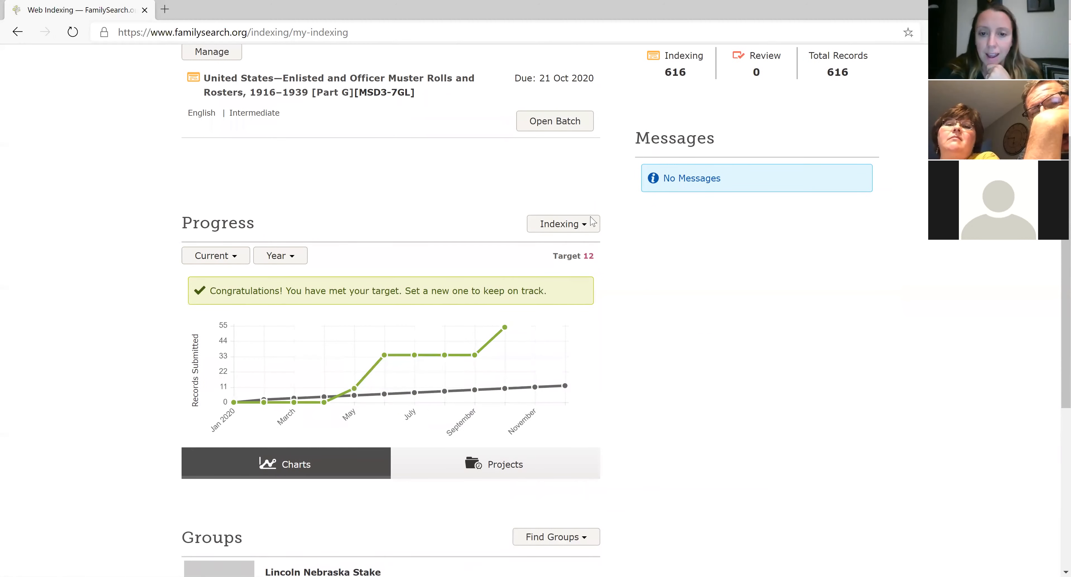
pyautogui.click(587, 257)
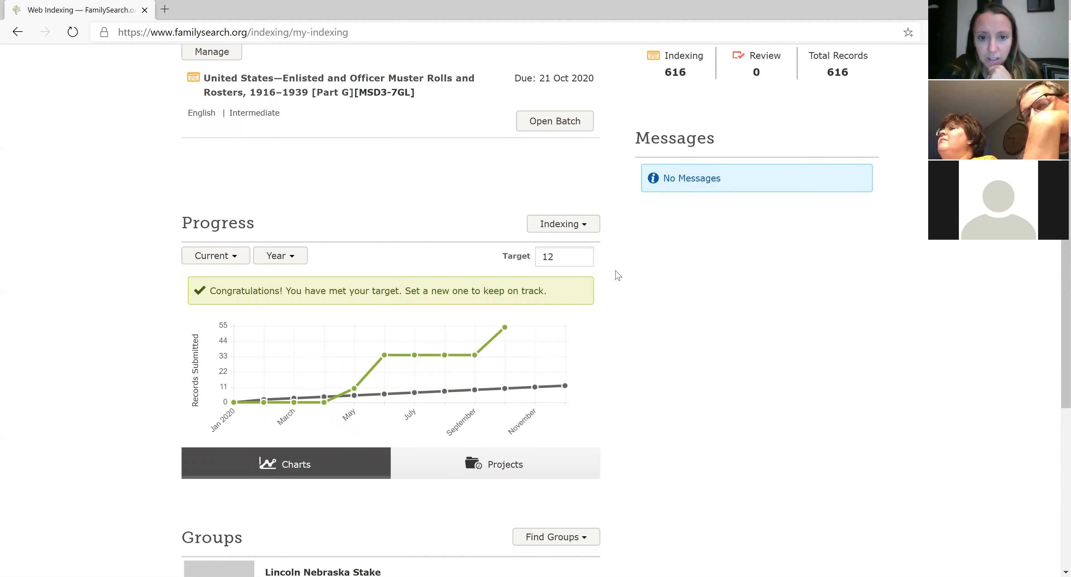
pyautogui.click(300, 263)
pyautogui.click(283, 294)
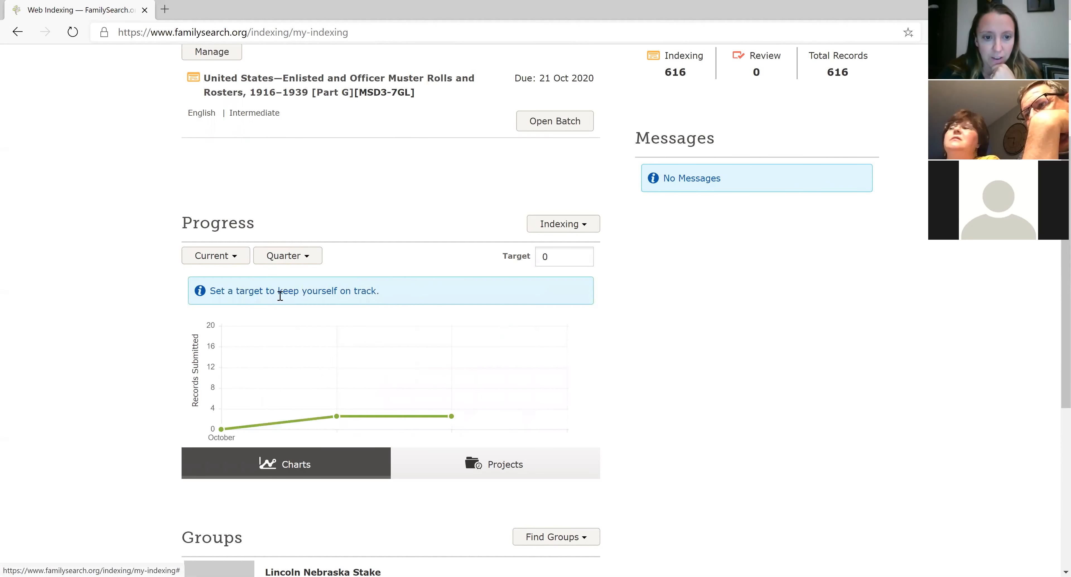
pyautogui.click(293, 261)
pyautogui.click(233, 290)
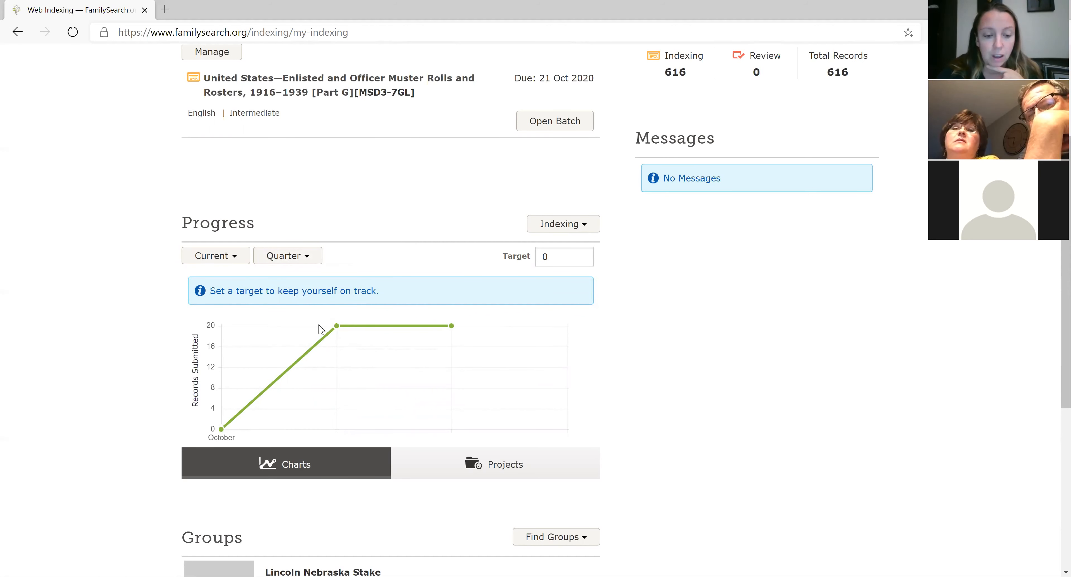
# Set the indexing target for the current quarter to 20 records.
pyautogui.scroll(-5, 320, 321)
pyautogui.scroll(8, 318, 328)
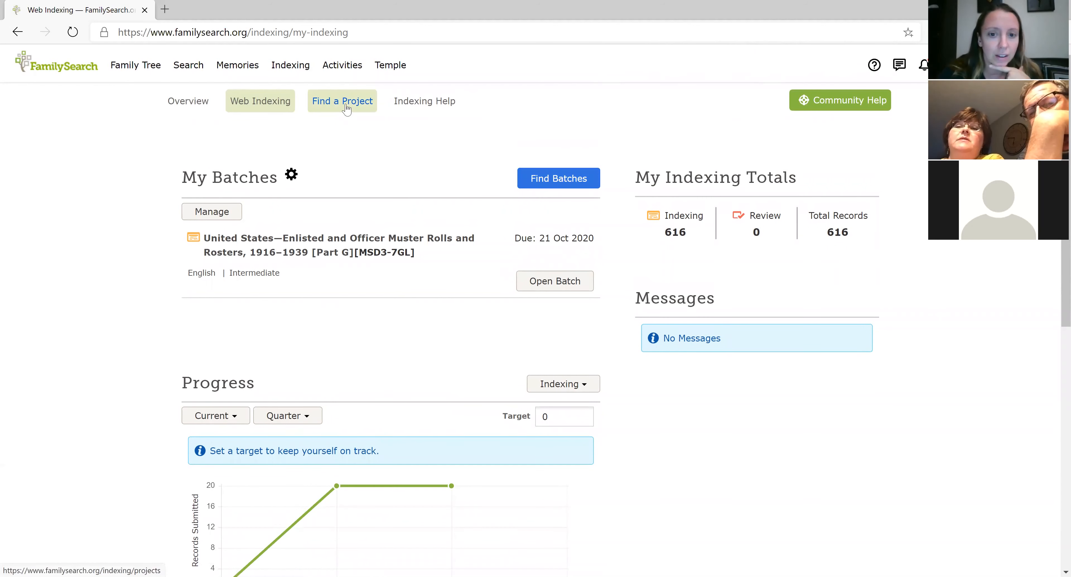
pyautogui.scroll(-3, 364, 219)
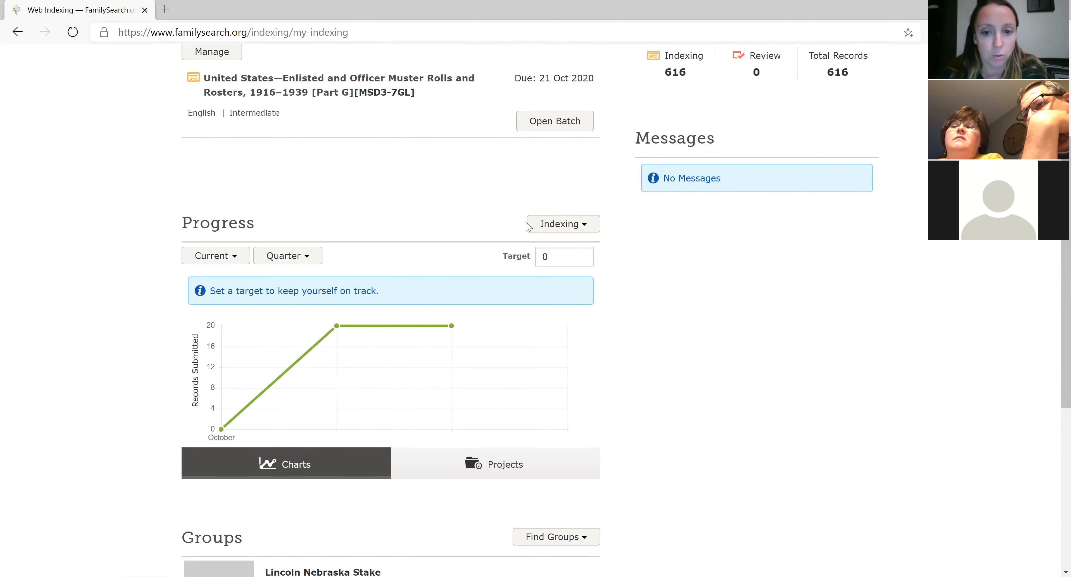
pyautogui.click(567, 255)
pyautogui.click(591, 254)
pyautogui.click(591, 254)
pyautogui.click(591, 254)
pyautogui.click(591, 254)
pyautogui.click(588, 254)
pyautogui.click(588, 254)
pyautogui.click(588, 255)
pyautogui.click(589, 254)
pyautogui.click(588, 254)
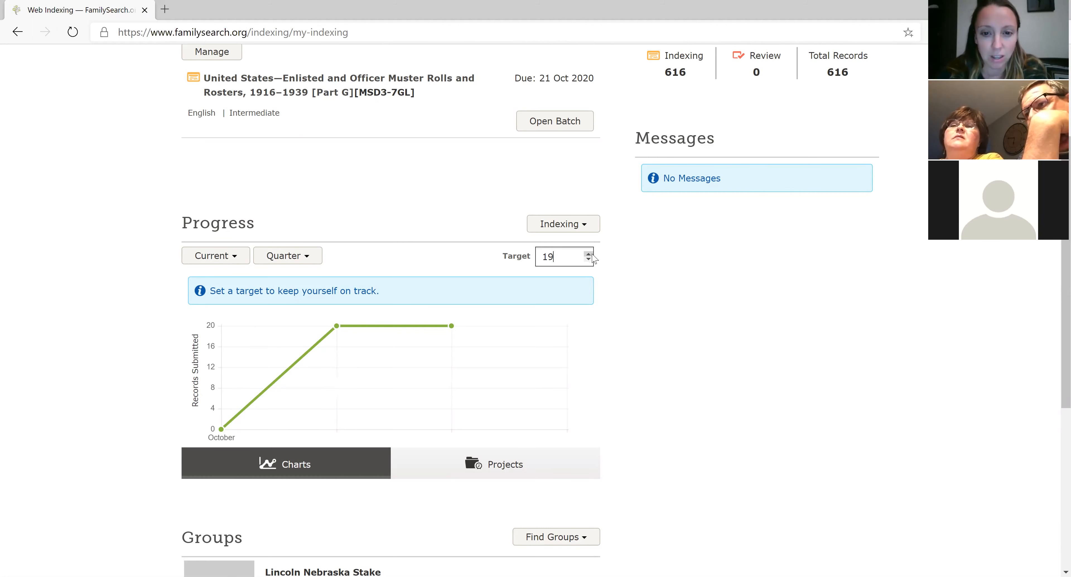
pyautogui.press('Return')
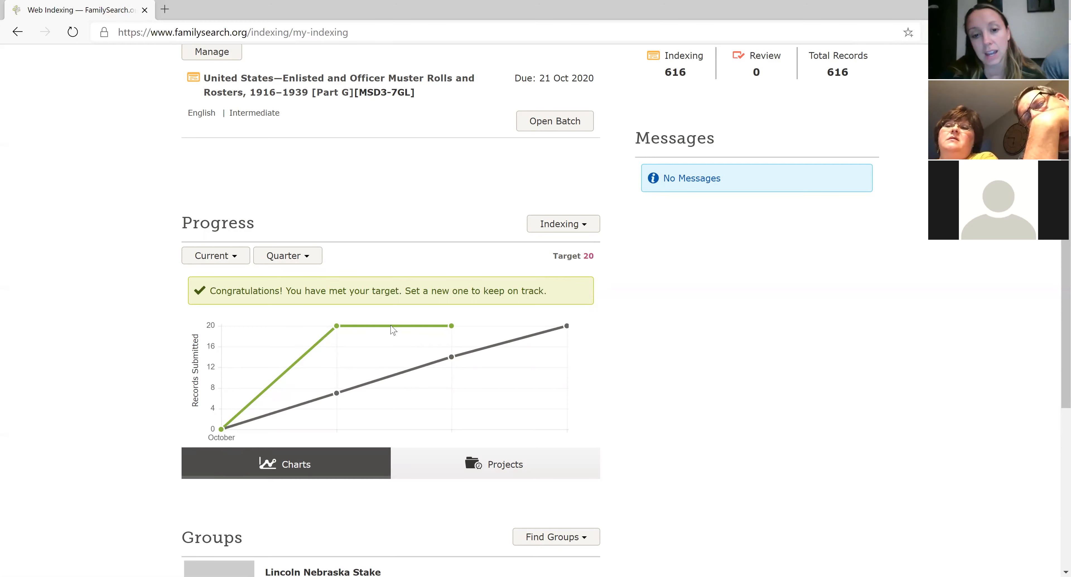
# Inspect the quarterly chart's points to compare progress with the target line.
pyautogui.moveTo(464, 387)
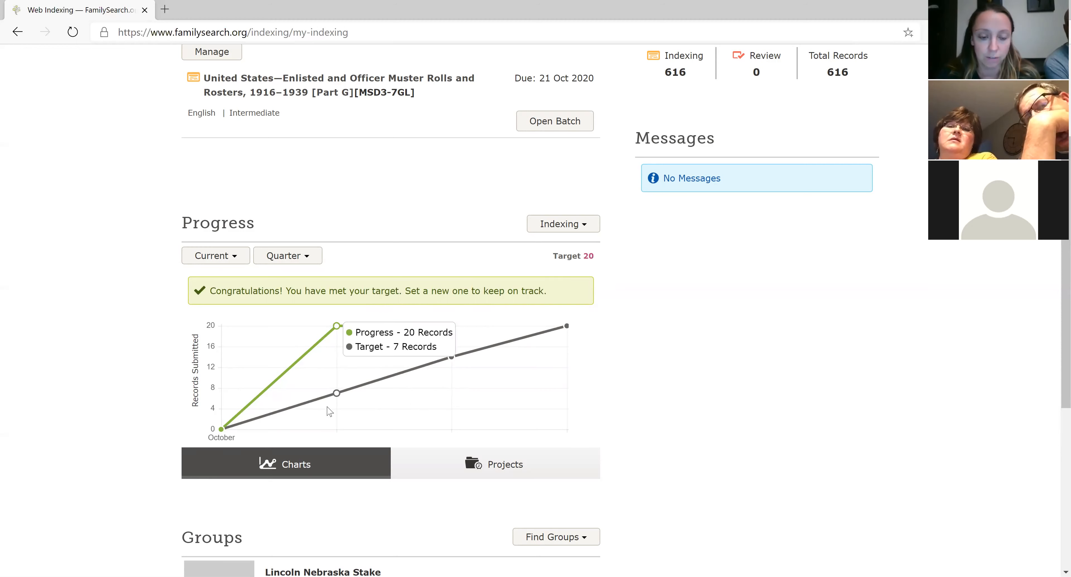
pyautogui.scroll(-3, 453, 386)
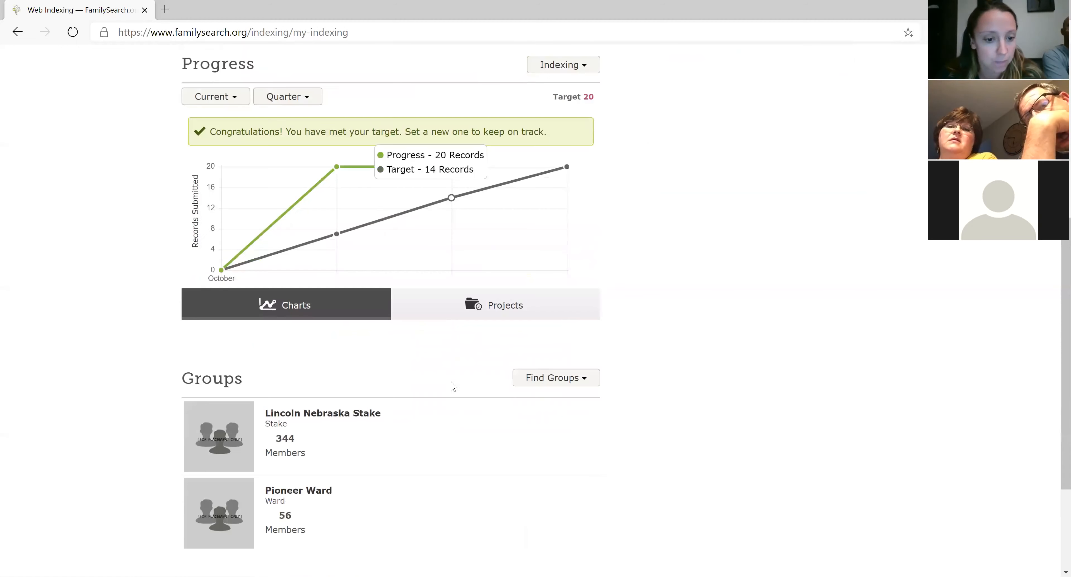
# Open the Pioneer Ward group from the Groups list and inspect the October bar in its yearly progress chart.
pyautogui.scroll(-2, 453, 386)
pyautogui.scroll(2, 449, 383)
pyautogui.scroll(-2, 416, 395)
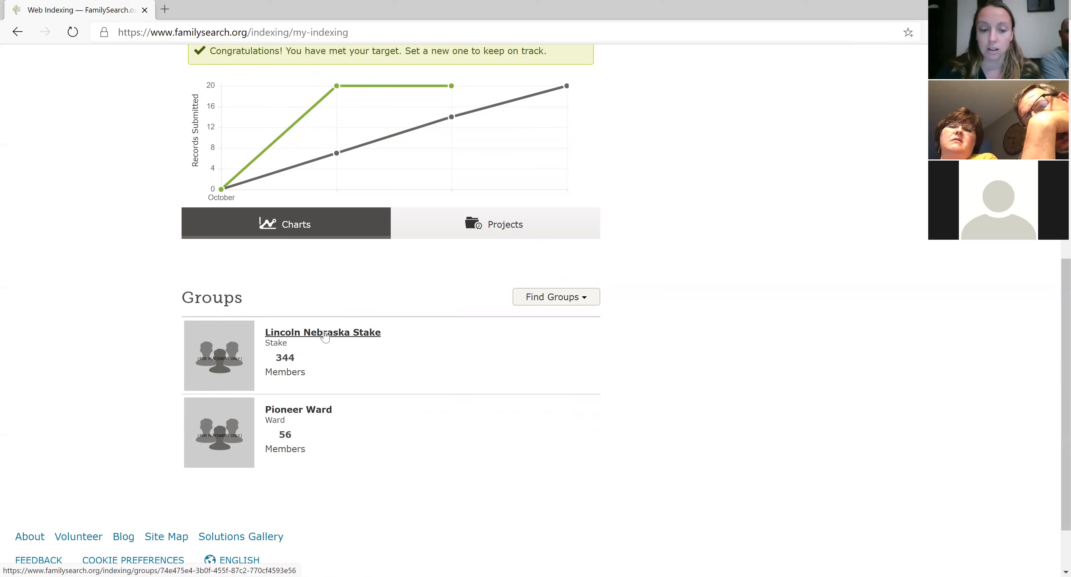
pyautogui.click(303, 411)
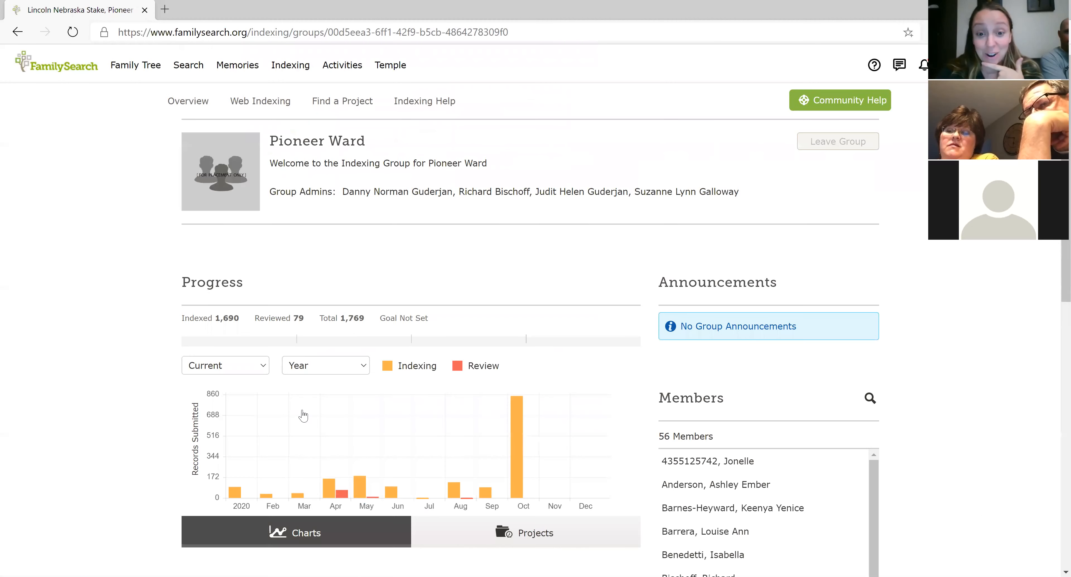
pyautogui.scroll(-5, 416, 411)
pyautogui.moveTo(517, 254)
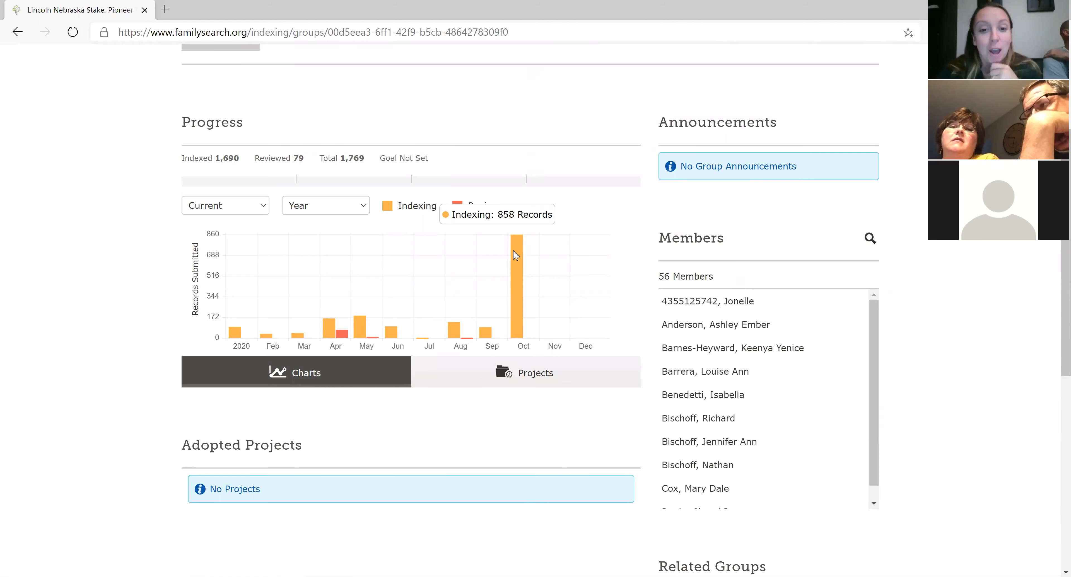
# Switch the ward's progress chart between the All-time and Month periods and inspect individual indexing and review bars.
pyautogui.click(356, 206)
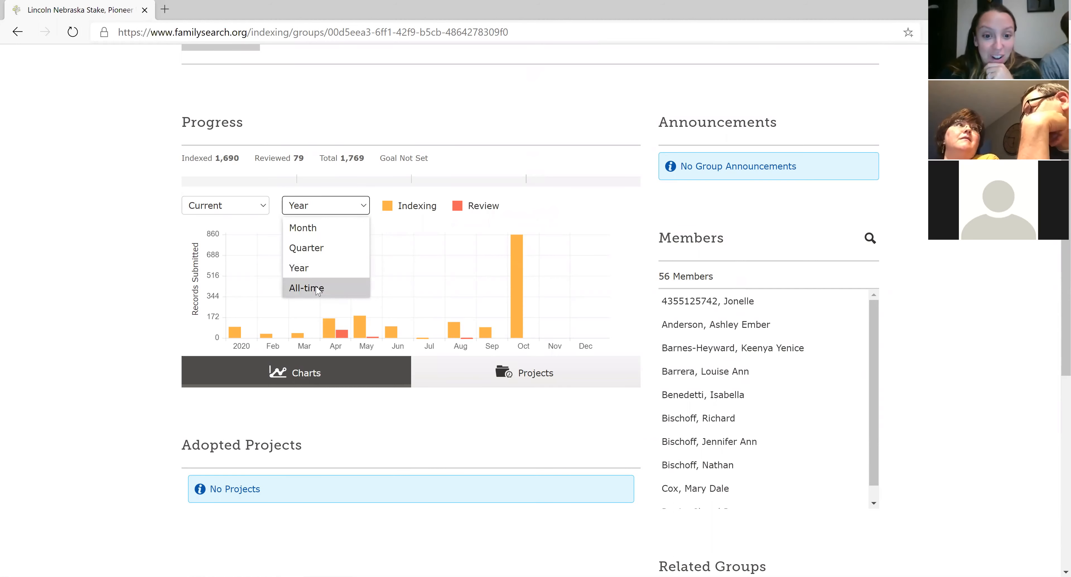
pyautogui.click(317, 290)
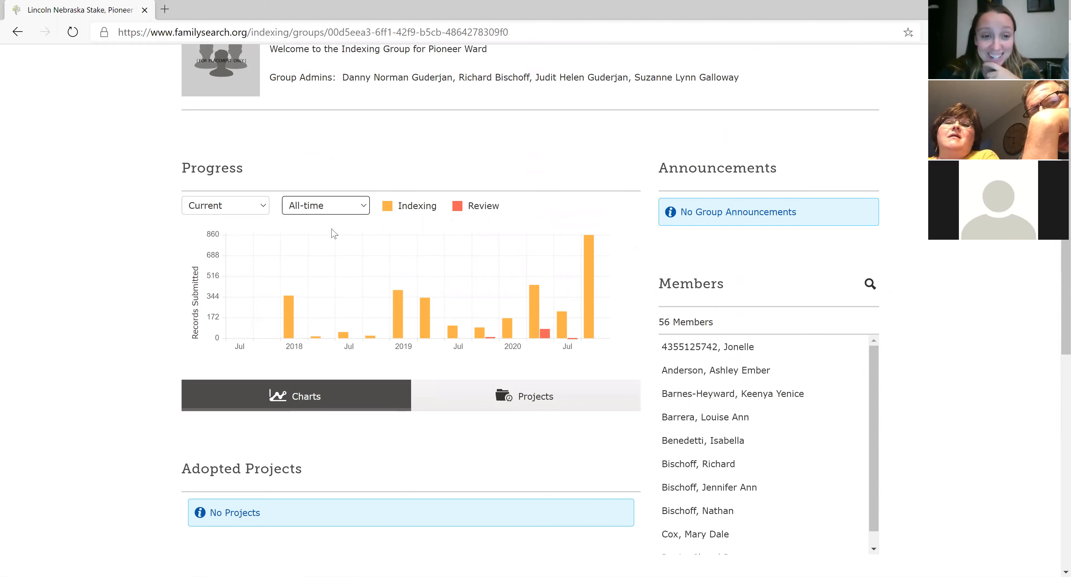
pyautogui.click(362, 206)
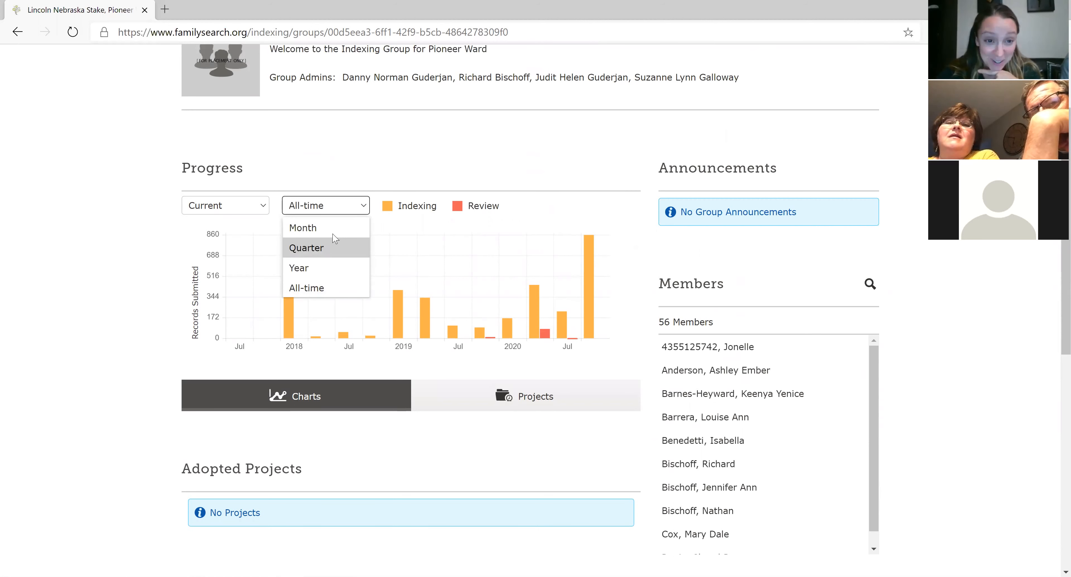
pyautogui.click(328, 228)
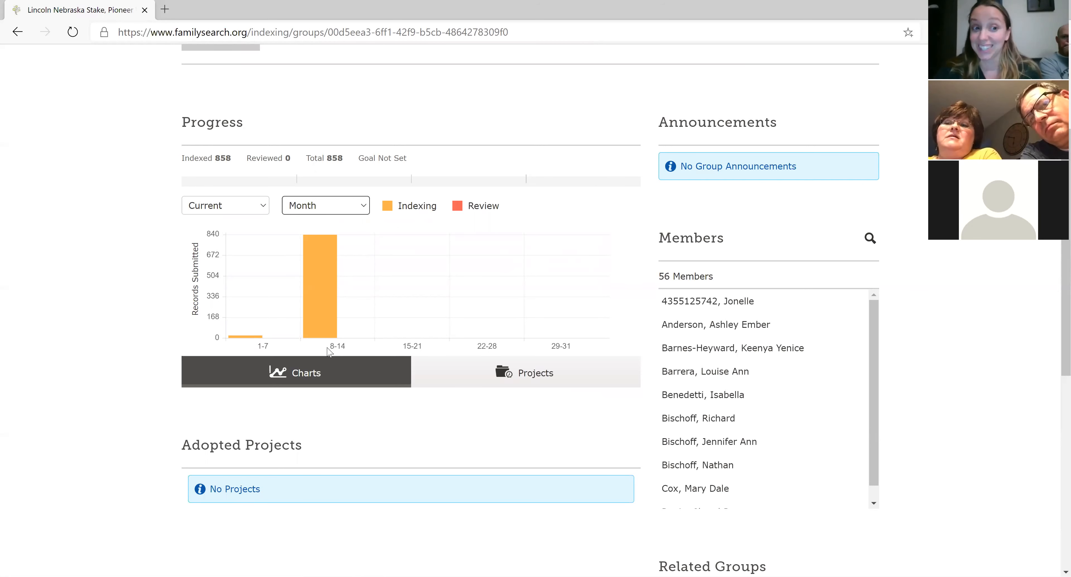
pyautogui.moveTo(308, 299)
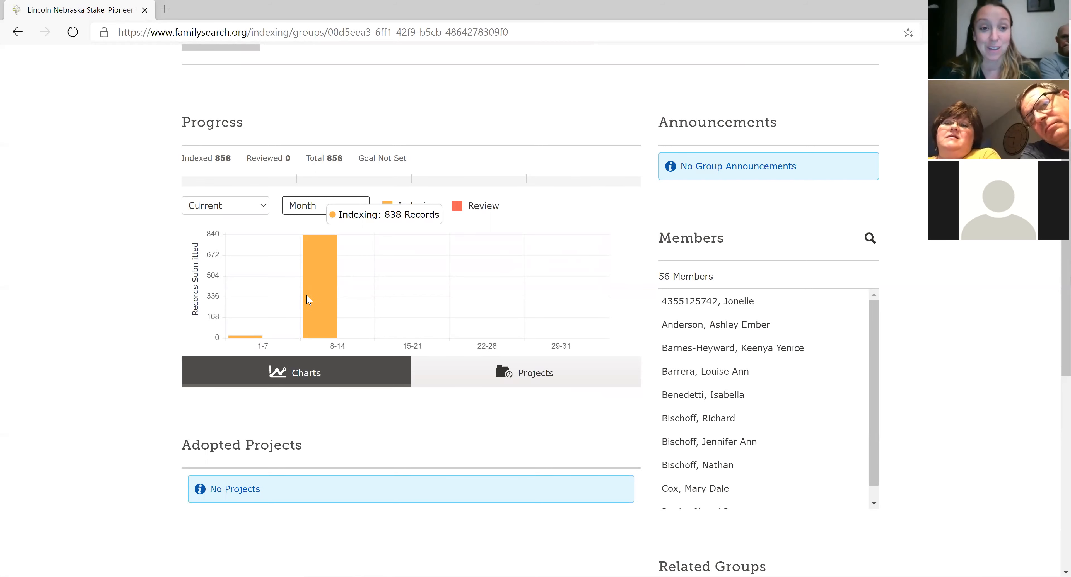
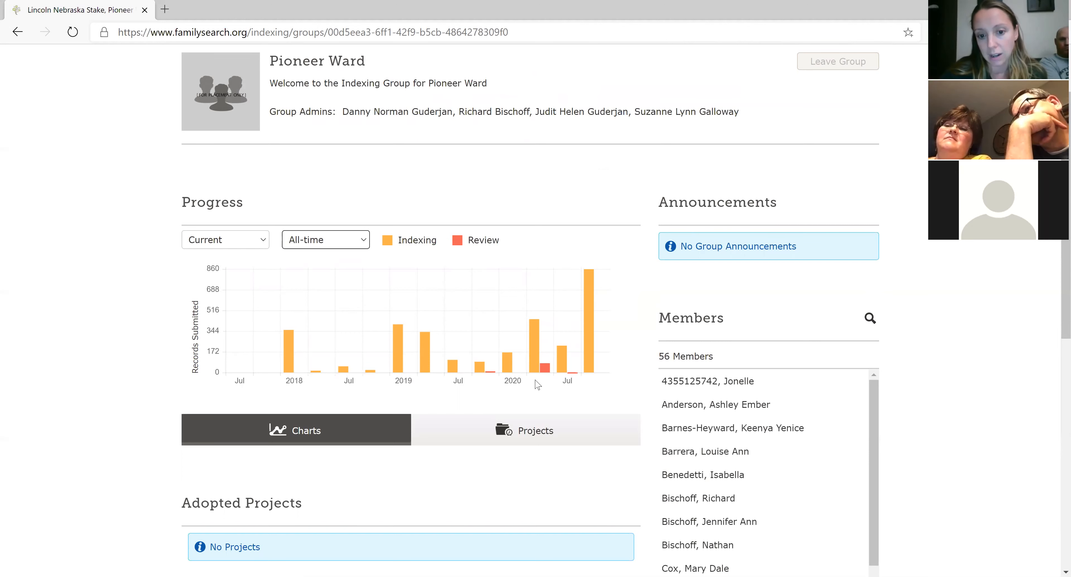
pyautogui.moveTo(546, 374)
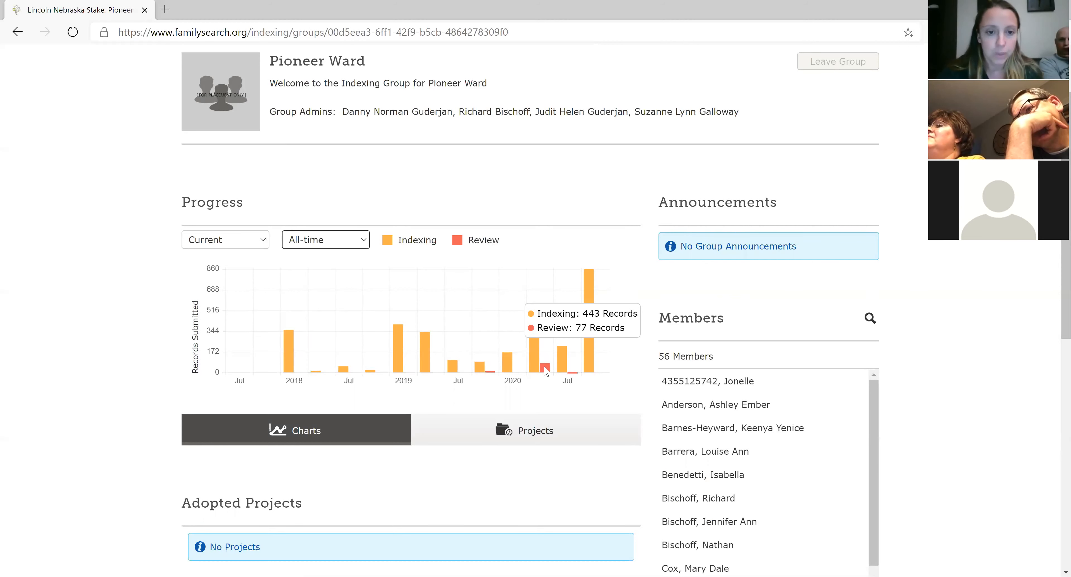
# Return to the Web Indexing page and look over its batches, progress chart and group list.
pyautogui.scroll(2, 546, 371)
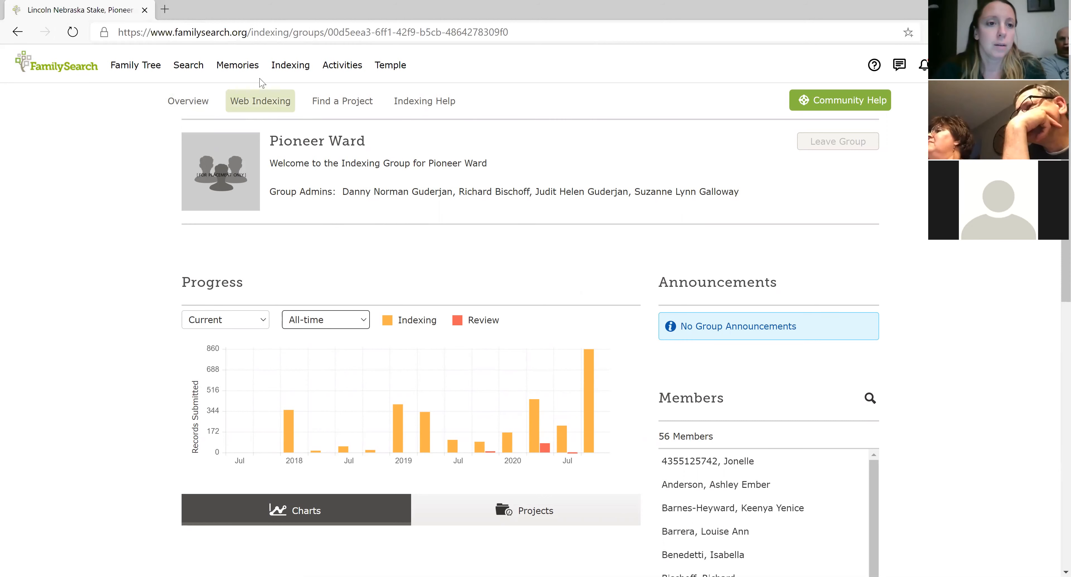
pyautogui.click(290, 65)
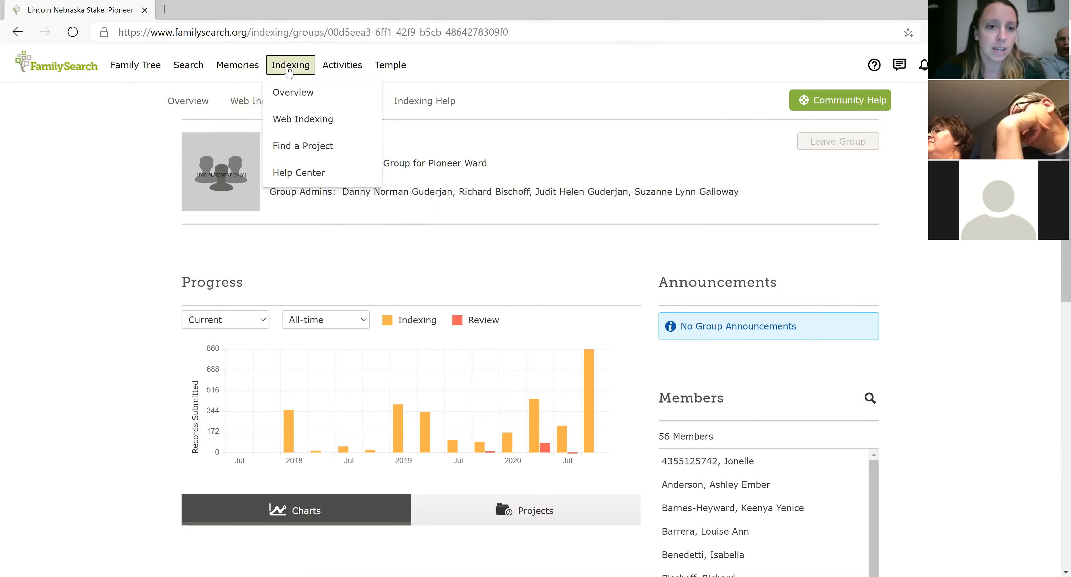
pyautogui.click(298, 121)
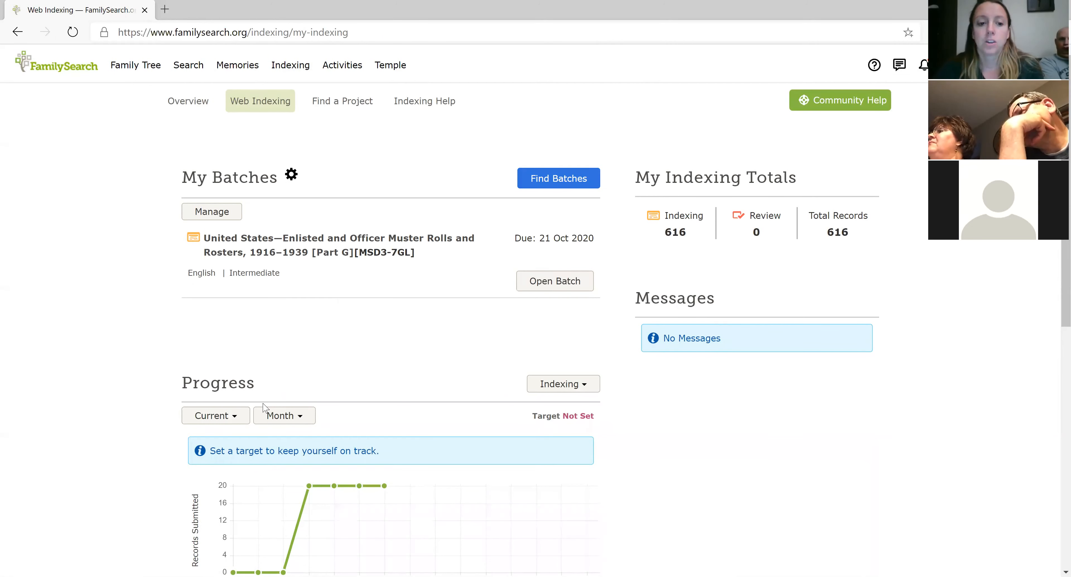
pyautogui.scroll(-5, 367, 444)
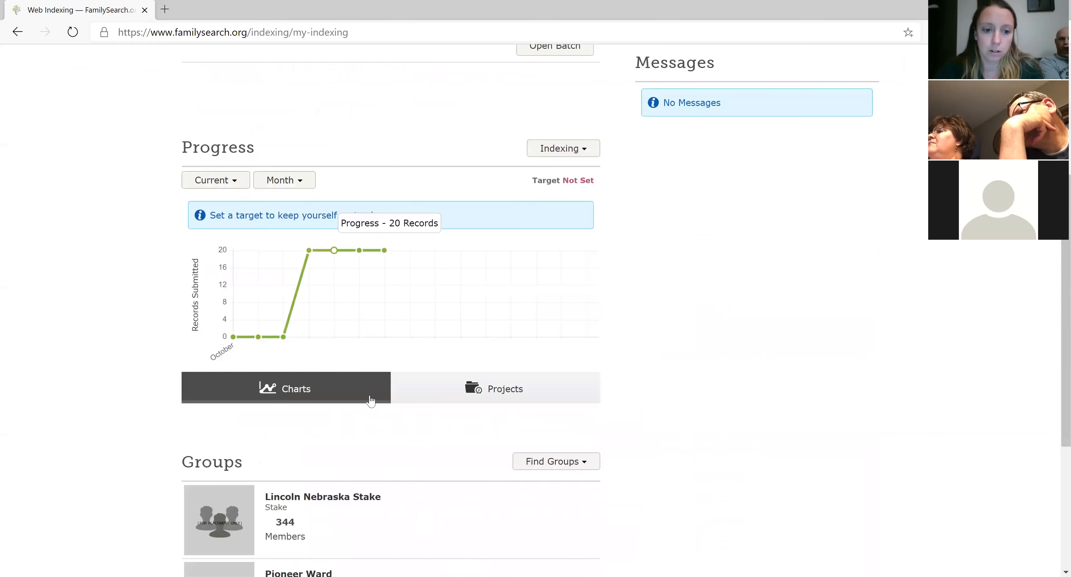
pyautogui.scroll(-5, 366, 296)
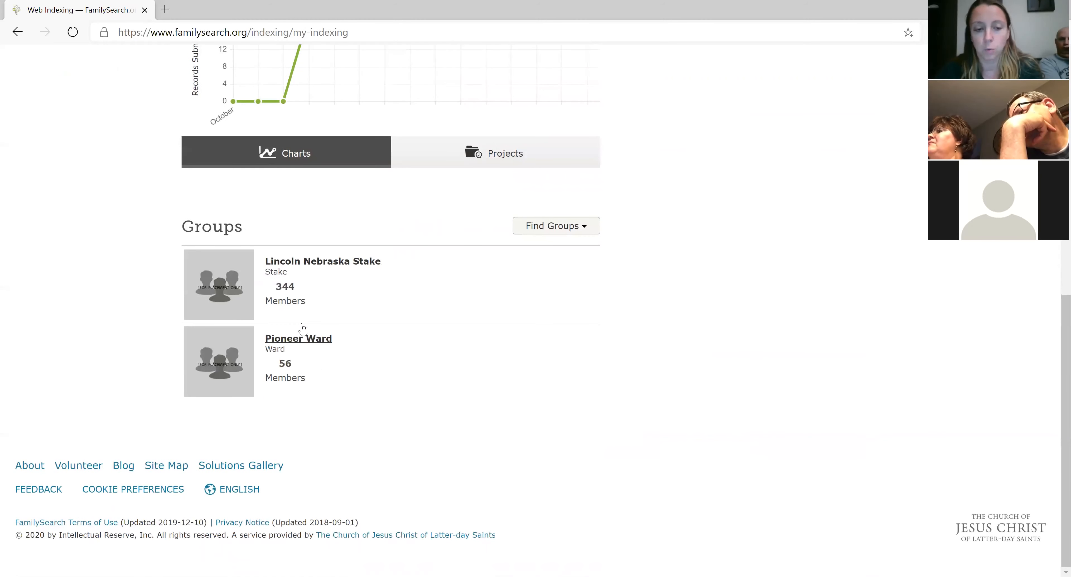
pyautogui.scroll(8, 308, 365)
pyautogui.scroll(2, 308, 364)
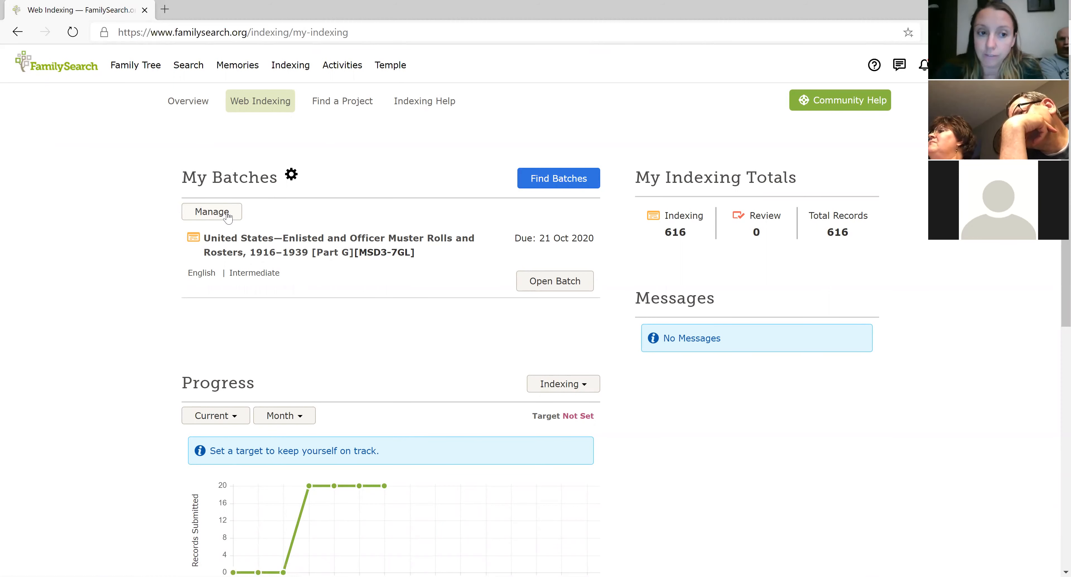
# Open the batch finder, include Beginning and Intermediate difficulty levels, and browse the matching projects.
pyautogui.click(562, 179)
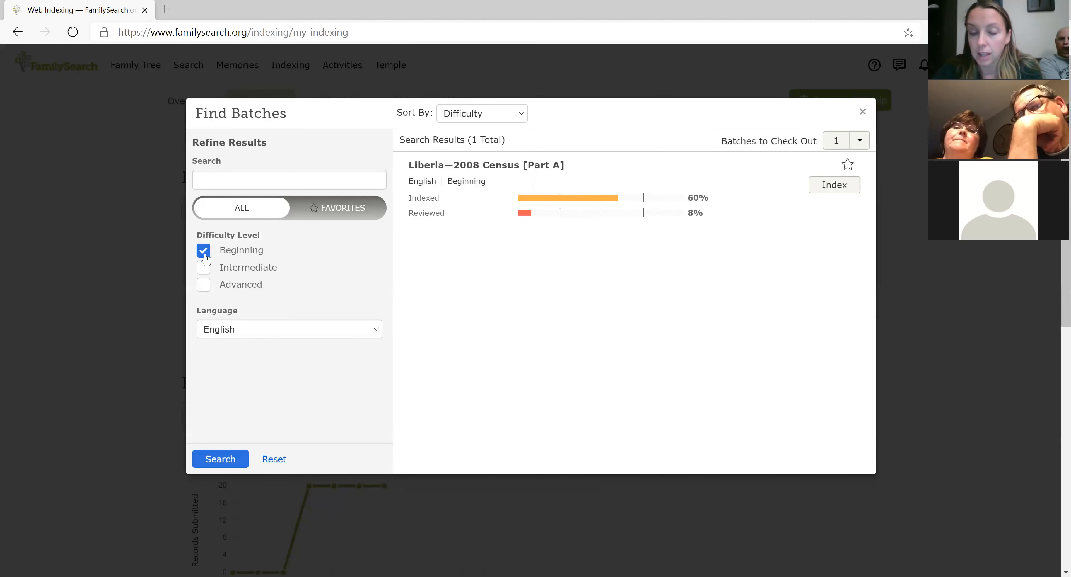
pyautogui.click(202, 268)
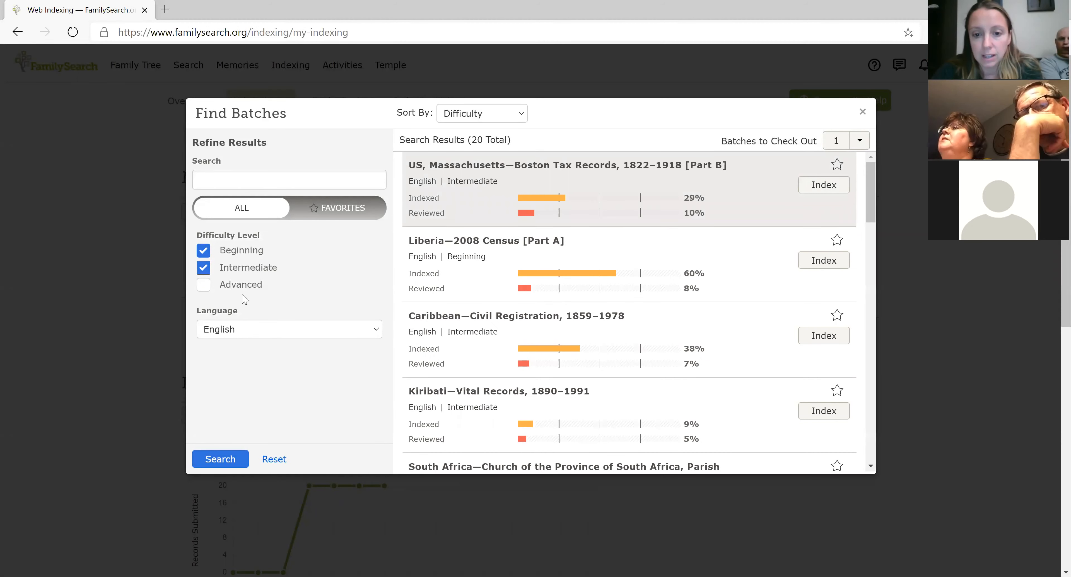
pyautogui.scroll(-15, 686, 320)
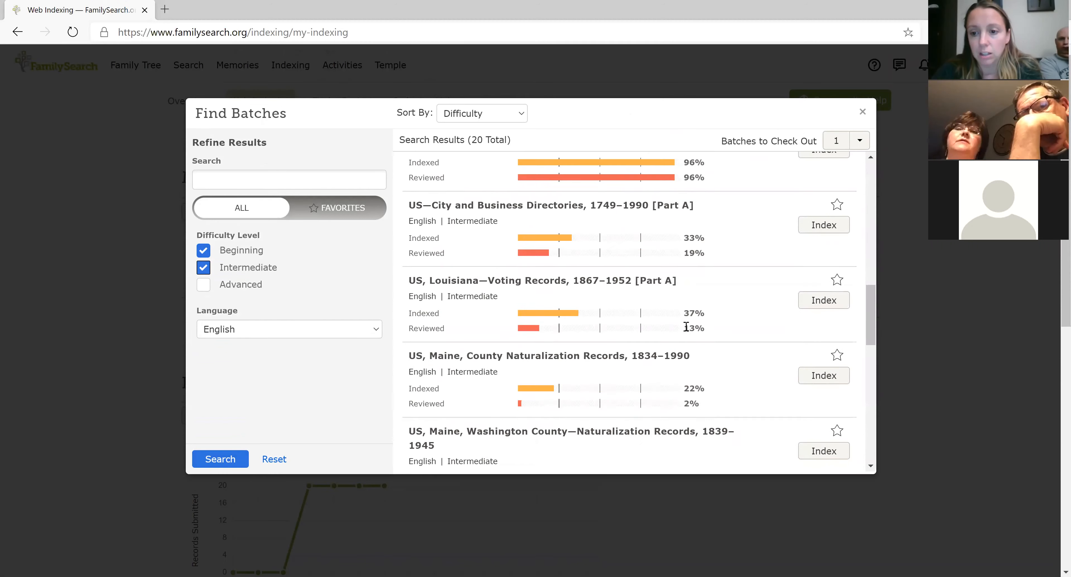
pyautogui.scroll(-10, 685, 332)
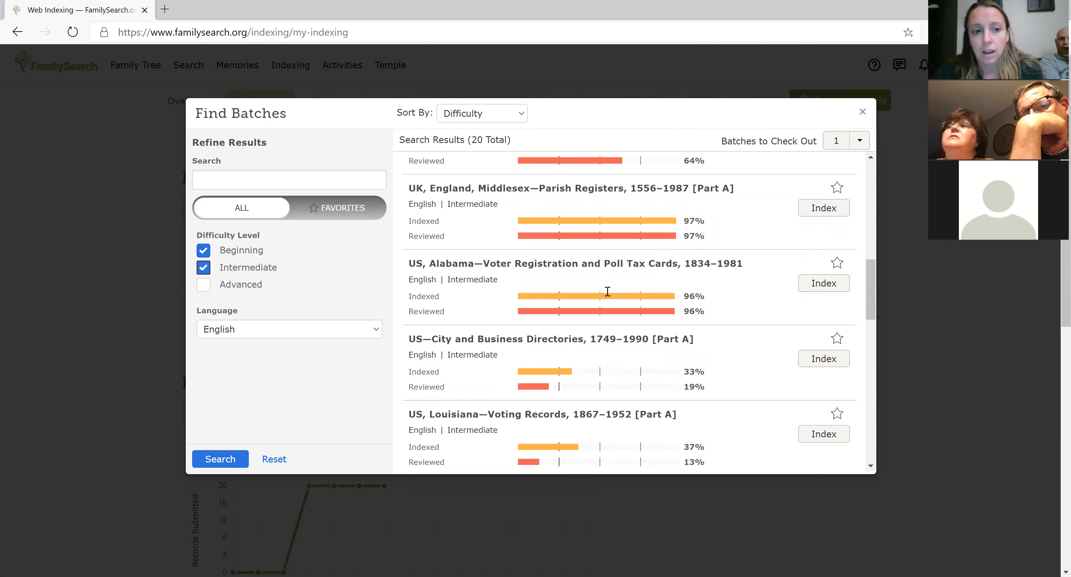
pyautogui.scroll(4, 485, 322)
# Check the available batch languages, keep English selected, and close the batch finder.
pyautogui.click(375, 329)
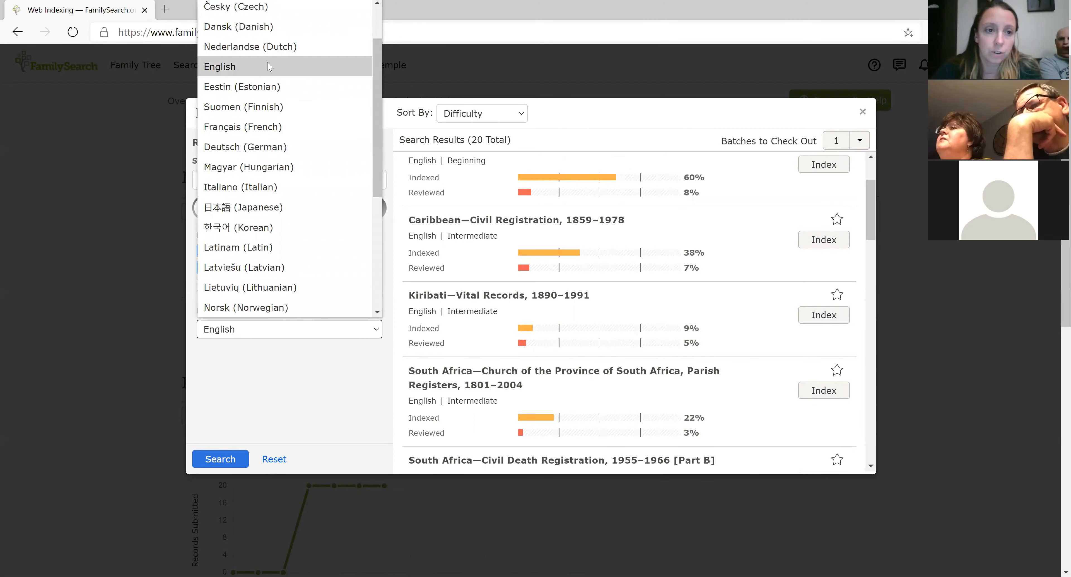
pyautogui.click(221, 66)
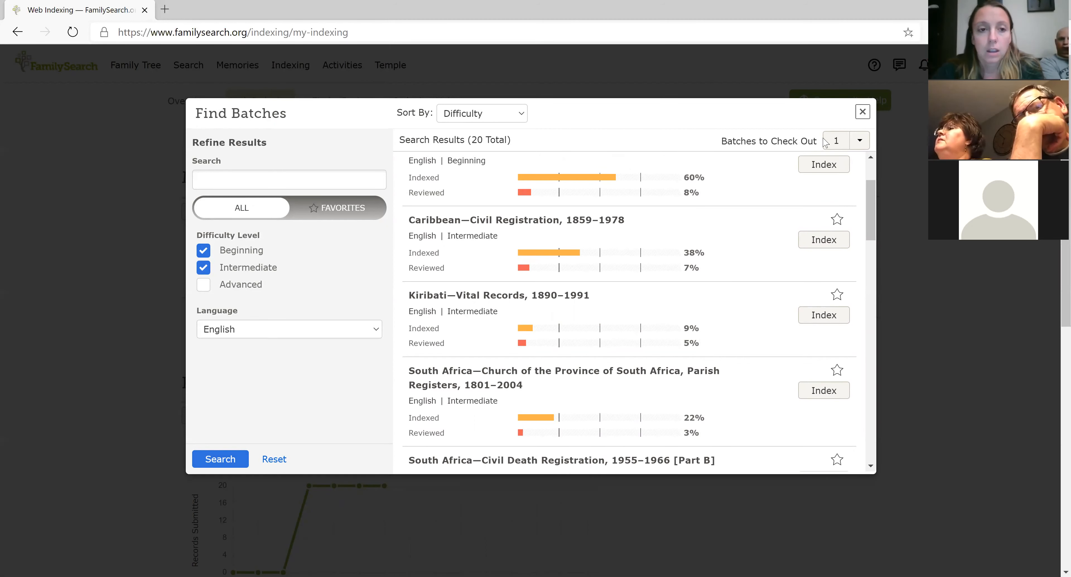
pyautogui.click(861, 113)
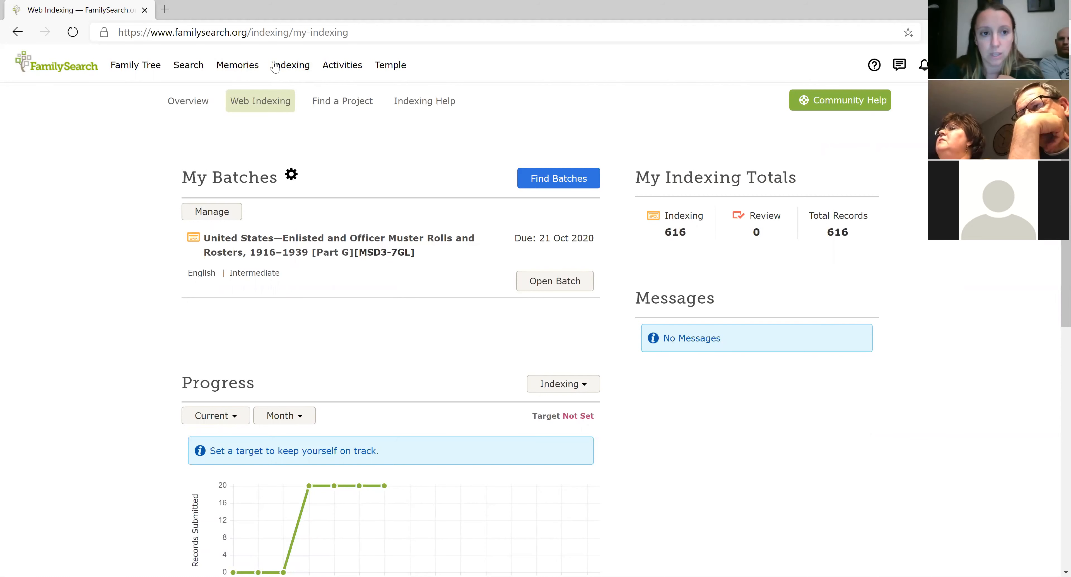
# Go to Find a Project and open the United States project page through North America on the world map.
pyautogui.click(294, 68)
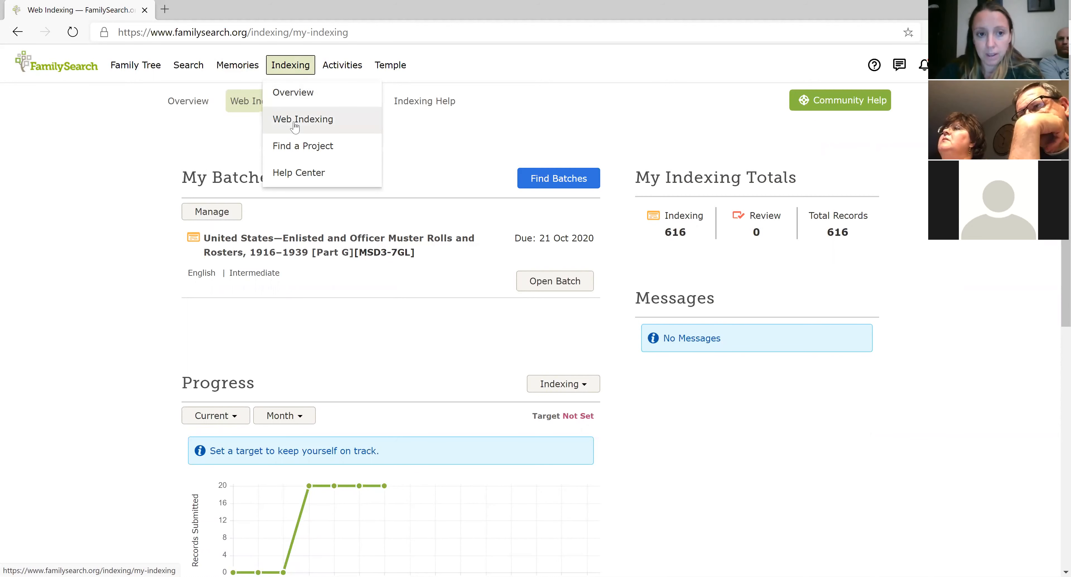
pyautogui.click(291, 151)
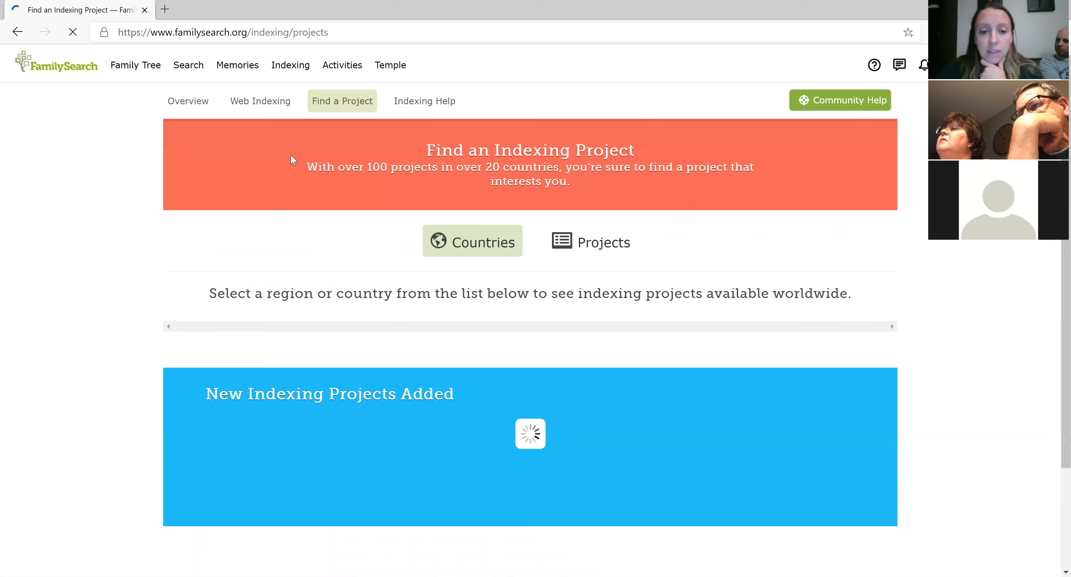
pyautogui.scroll(-2, 602, 325)
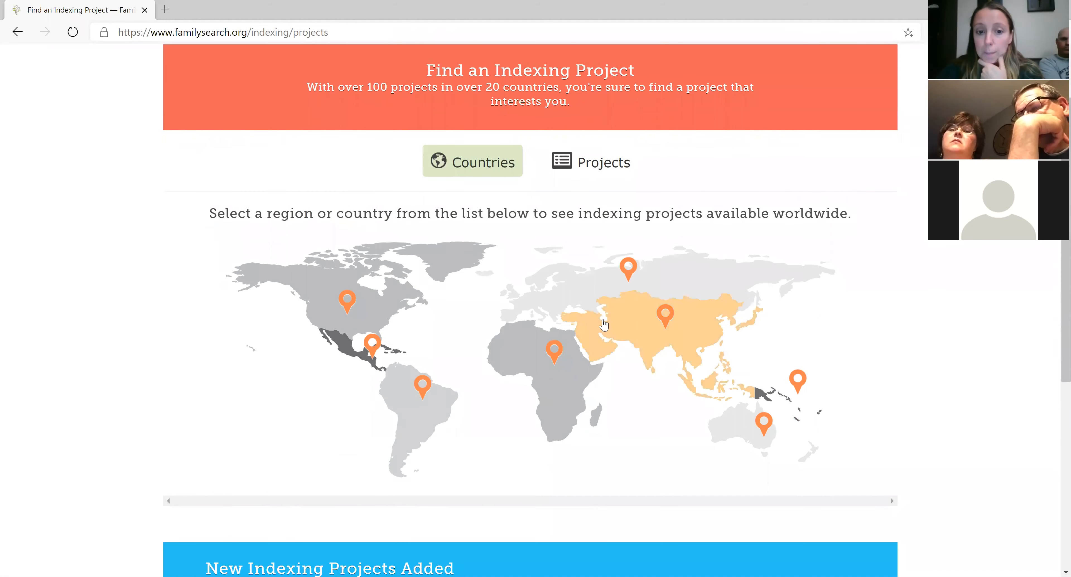
pyautogui.scroll(-2, 604, 324)
pyautogui.scroll(2, 603, 324)
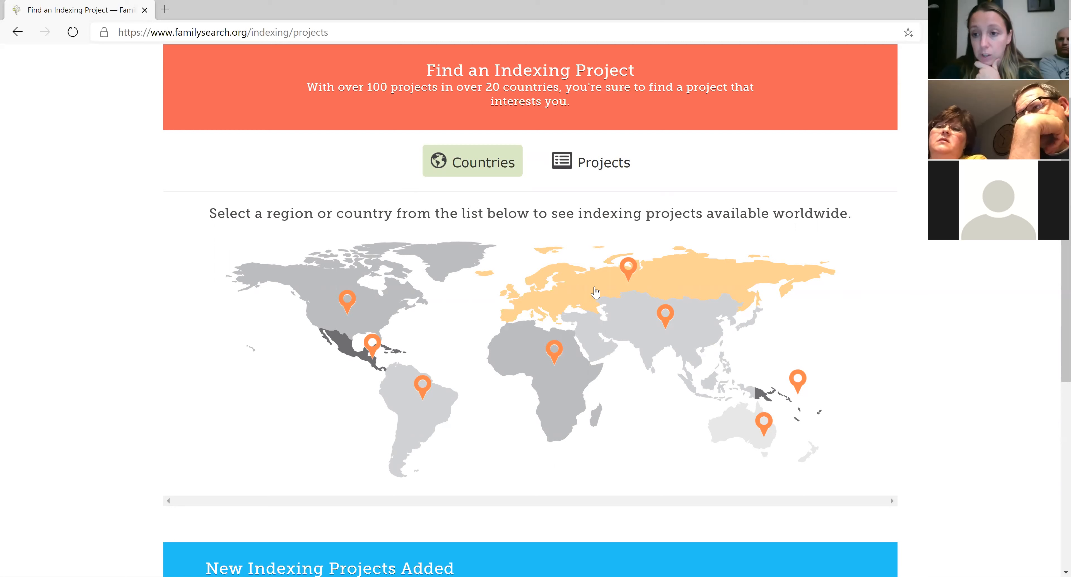
pyautogui.click(344, 306)
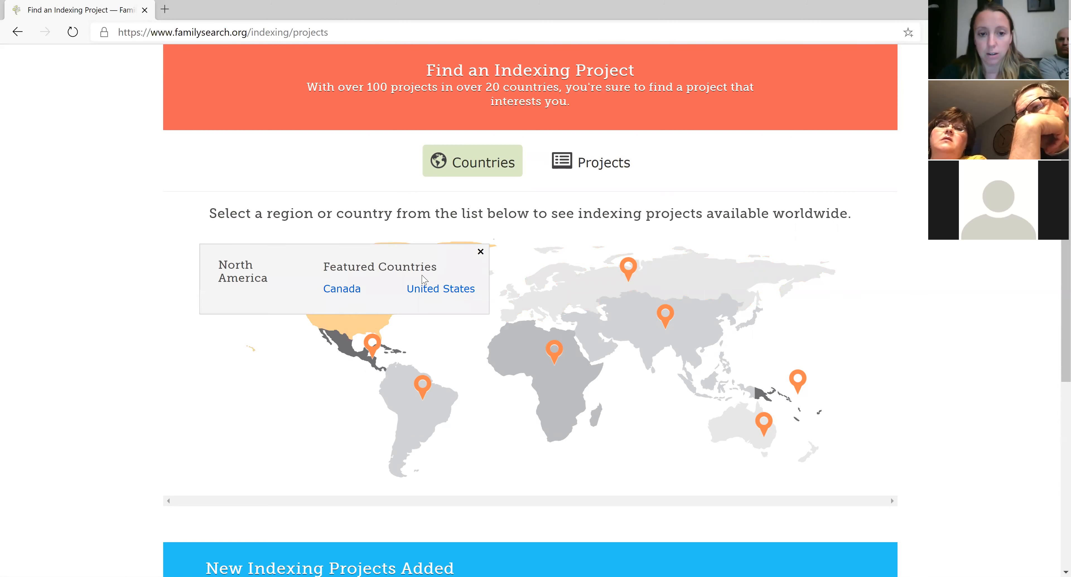
pyautogui.click(433, 293)
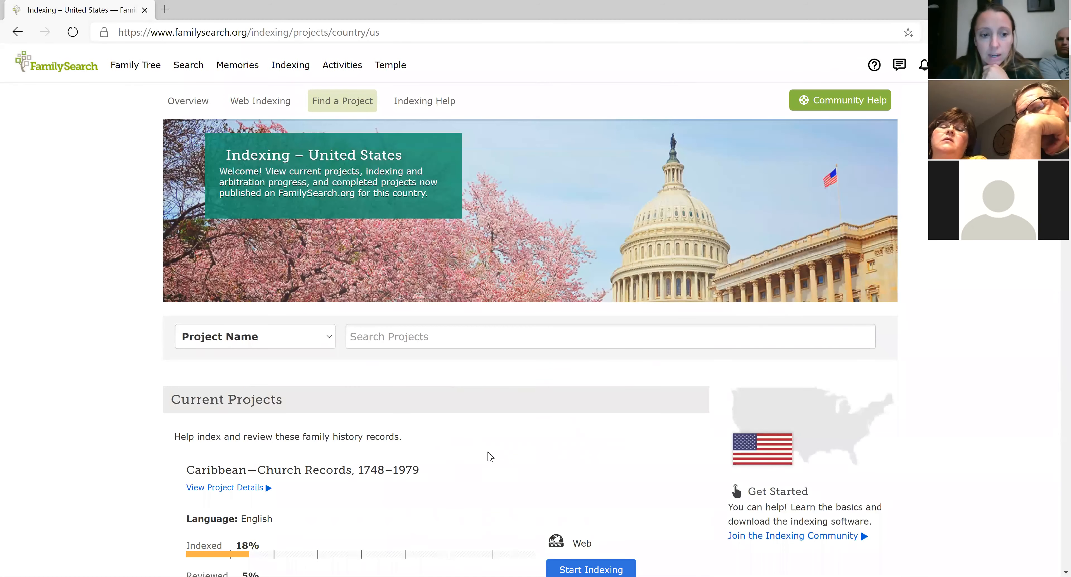
# Browse the current United States projects, examining each one's language and its indexed and reviewed progress.
pyautogui.scroll(-5, 490, 457)
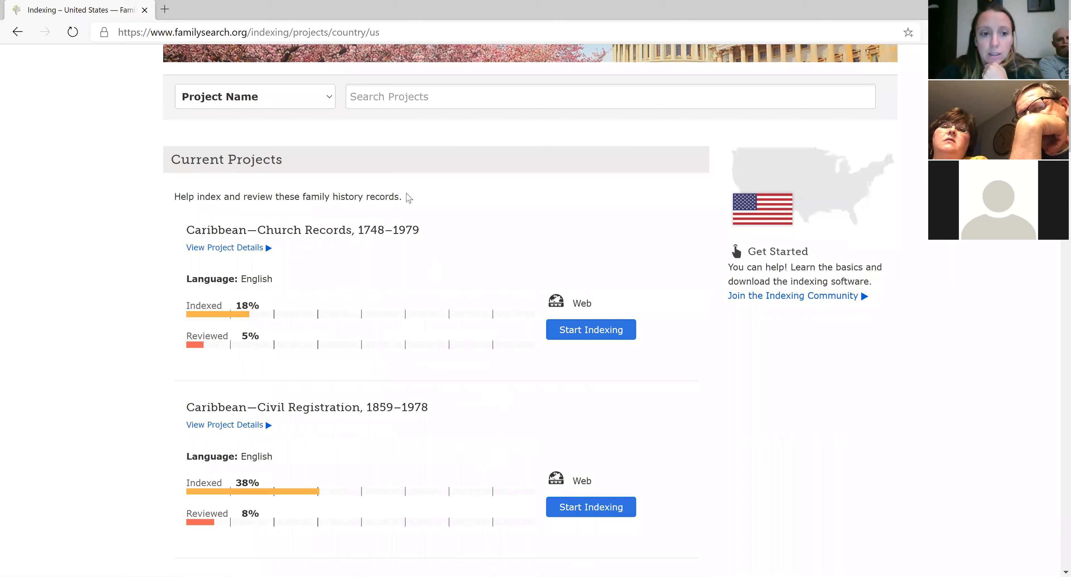
pyautogui.scroll(-3, 424, 357)
pyautogui.scroll(-12, 410, 360)
pyautogui.scroll(-12, 410, 359)
pyautogui.scroll(20, 407, 361)
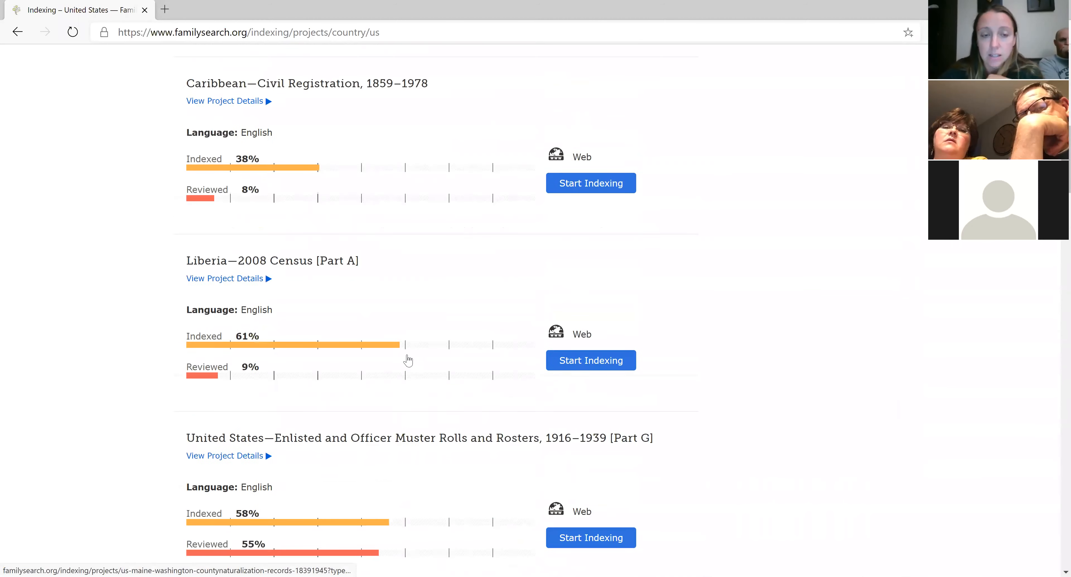
pyautogui.scroll(12, 407, 360)
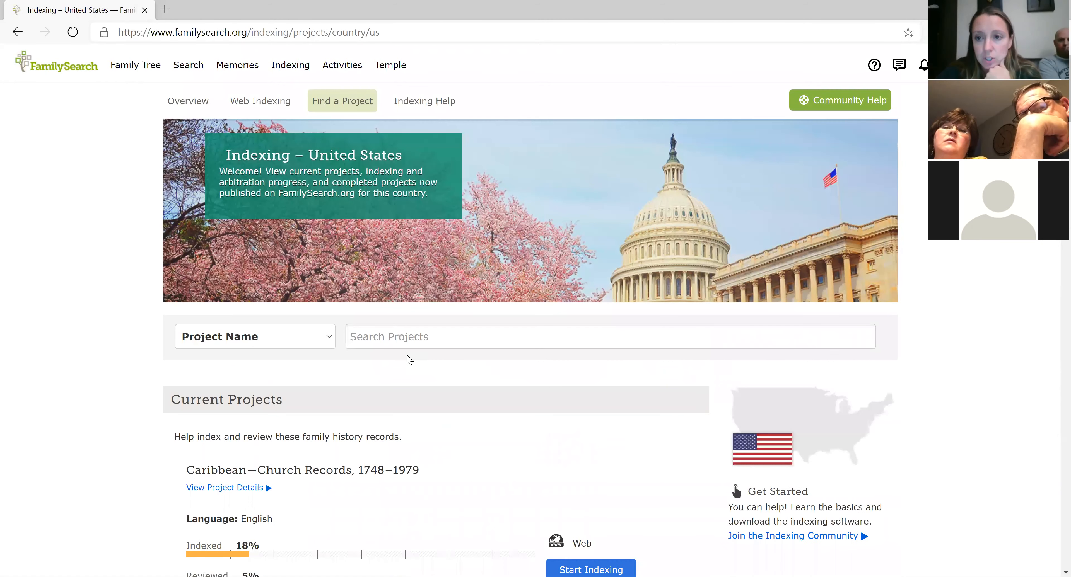
pyautogui.scroll(-4, 410, 360)
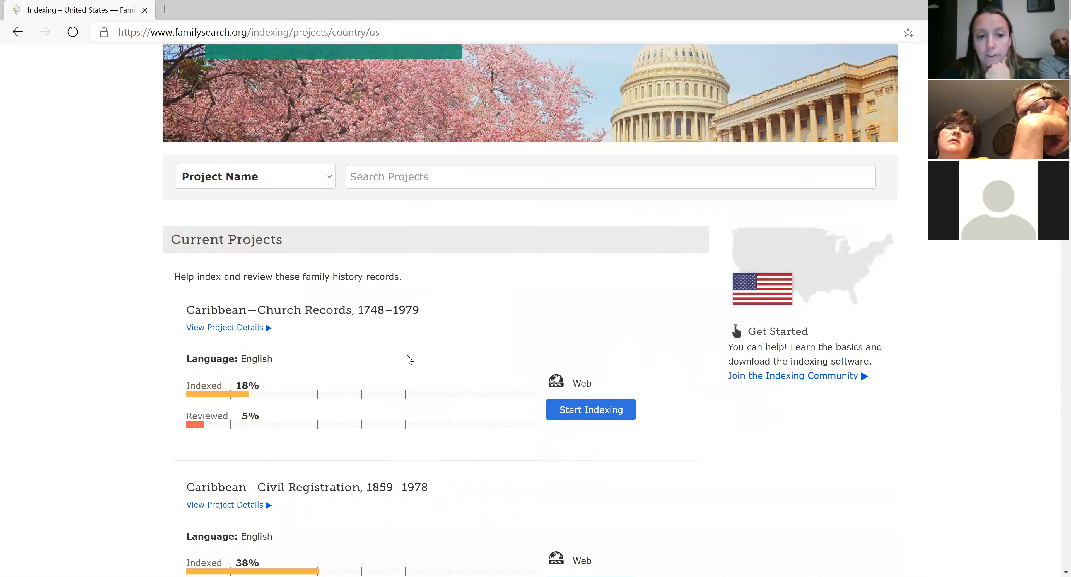
pyautogui.scroll(-3, 409, 360)
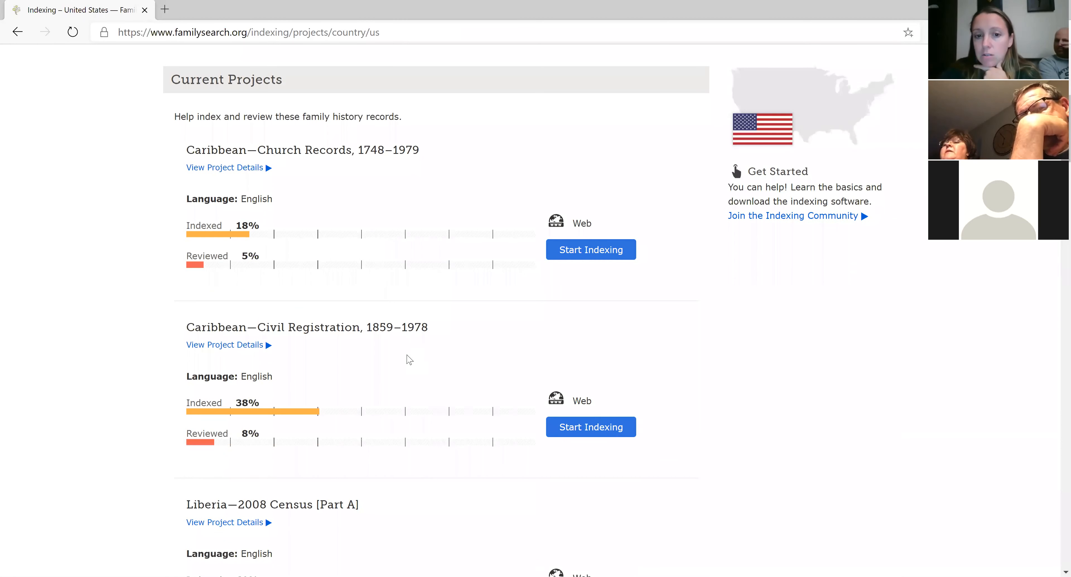
pyautogui.scroll(4, 410, 361)
pyautogui.scroll(-7, 409, 361)
pyautogui.scroll(-7, 410, 361)
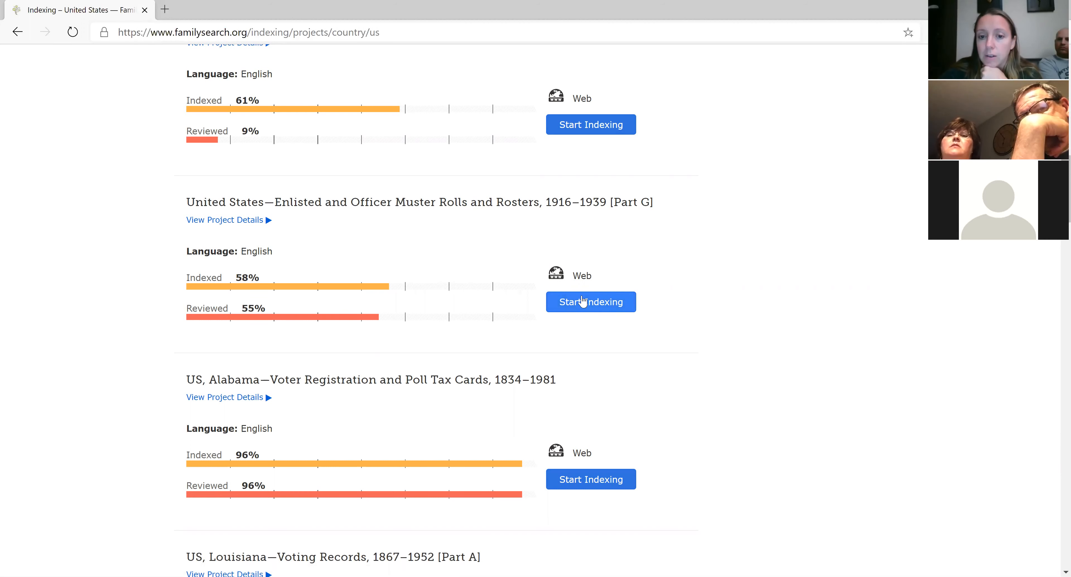
# Start indexing a batch of United States—Enlisted and Officer Muster Rolls and Rosters, 1916–1939 [Part G], then read and accept the Index dates notice.
pyautogui.moveTo(584, 301); pyautogui.dragTo(582, 296)
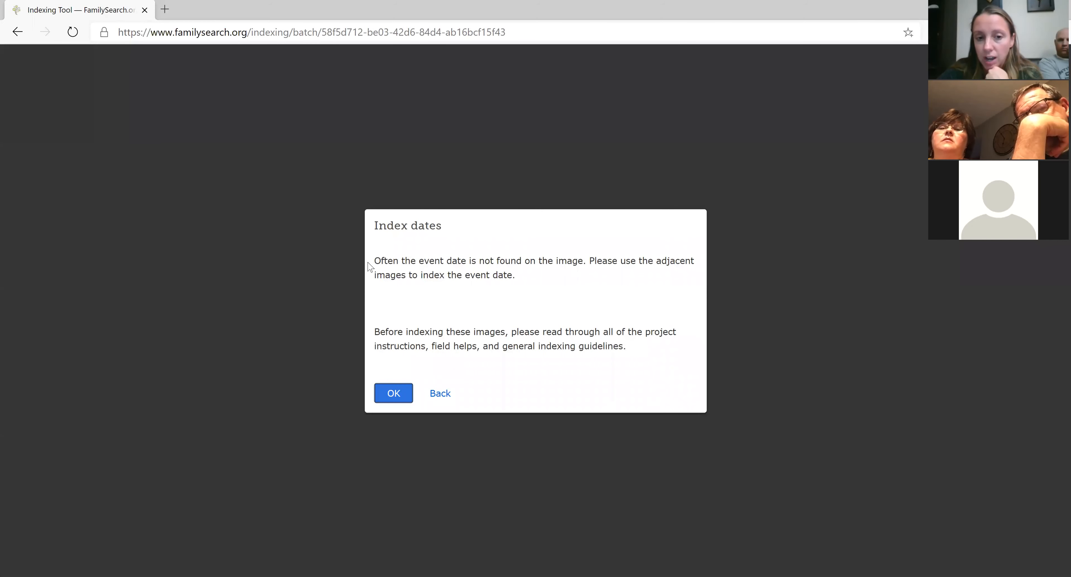
pyautogui.moveTo(374, 261); pyautogui.dragTo(530, 261)
pyautogui.moveTo(558, 264); pyautogui.dragTo(660, 288)
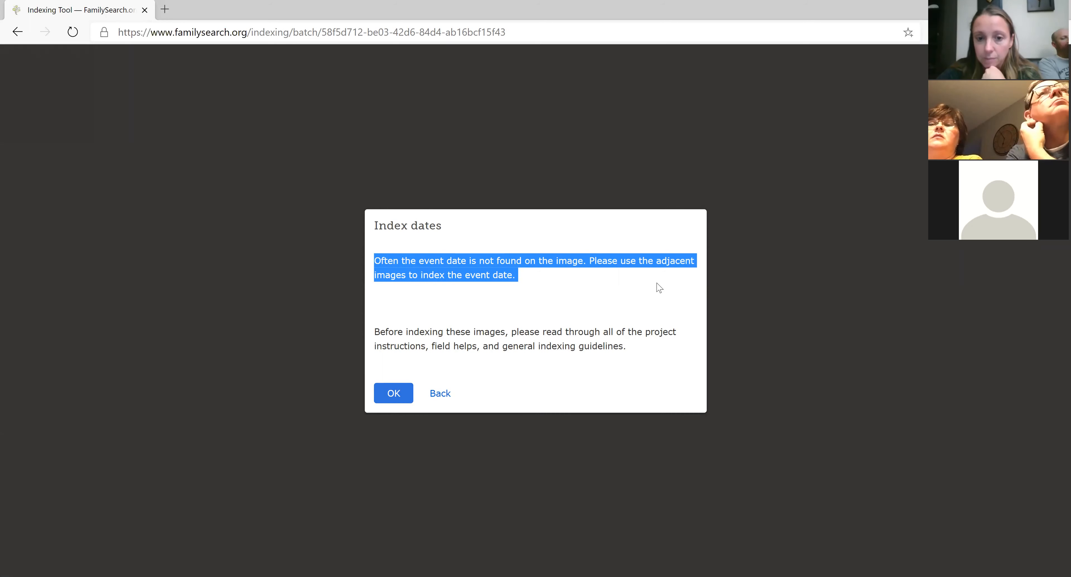
pyautogui.click(501, 347)
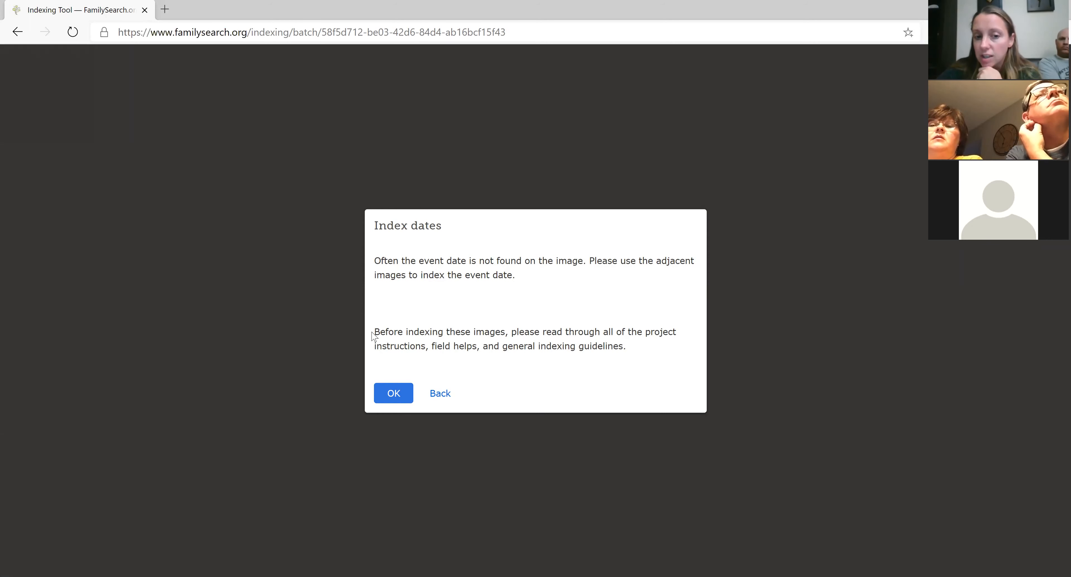
pyautogui.moveTo(392, 331); pyautogui.dragTo(629, 349)
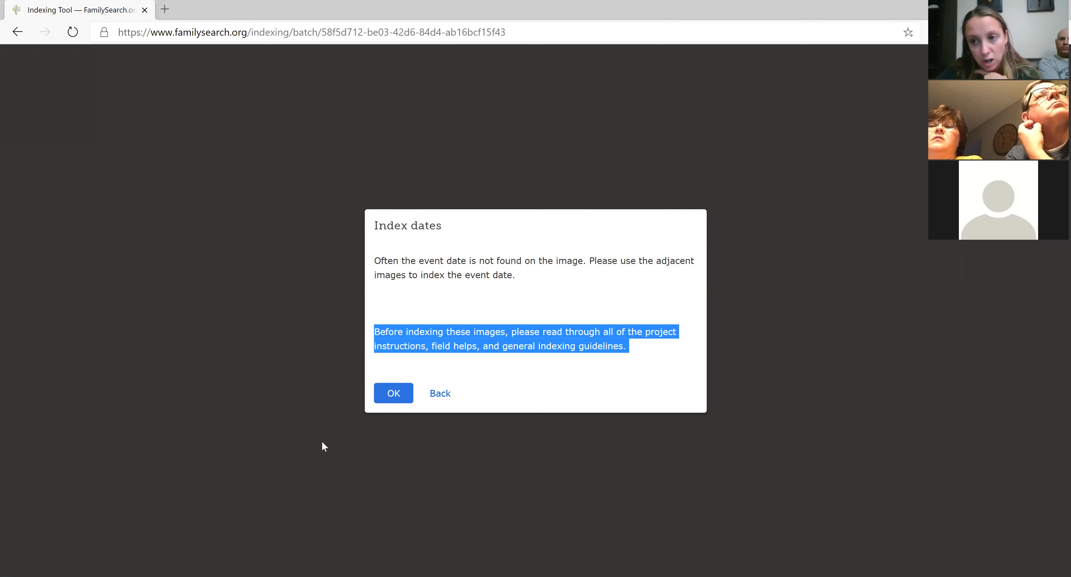
pyautogui.click(379, 396)
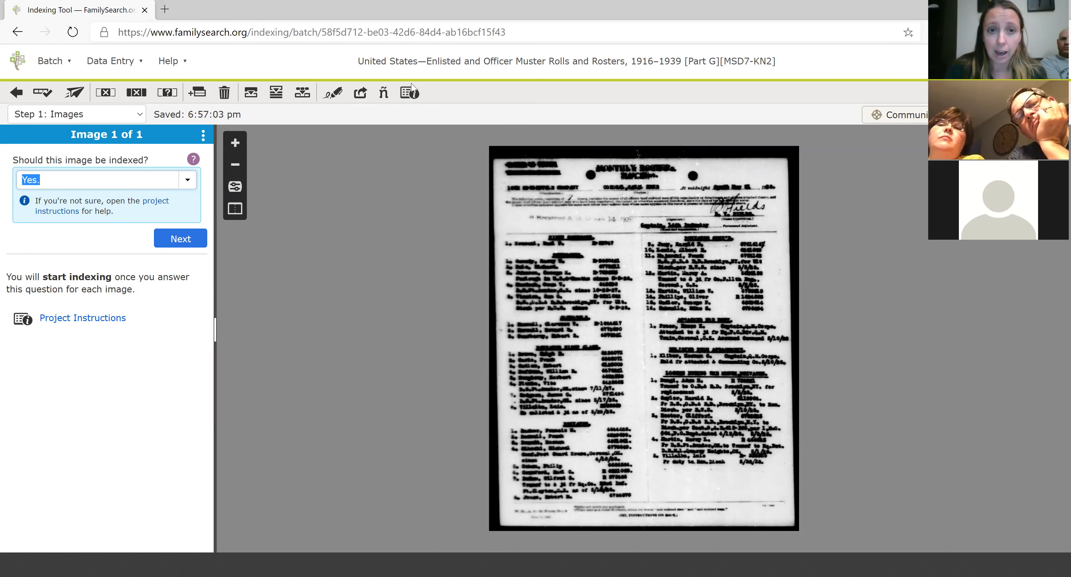
# Open the project instructions in an enlarged window beside the entry form and review the What to Index section with its example documents.
pyautogui.click(413, 98)
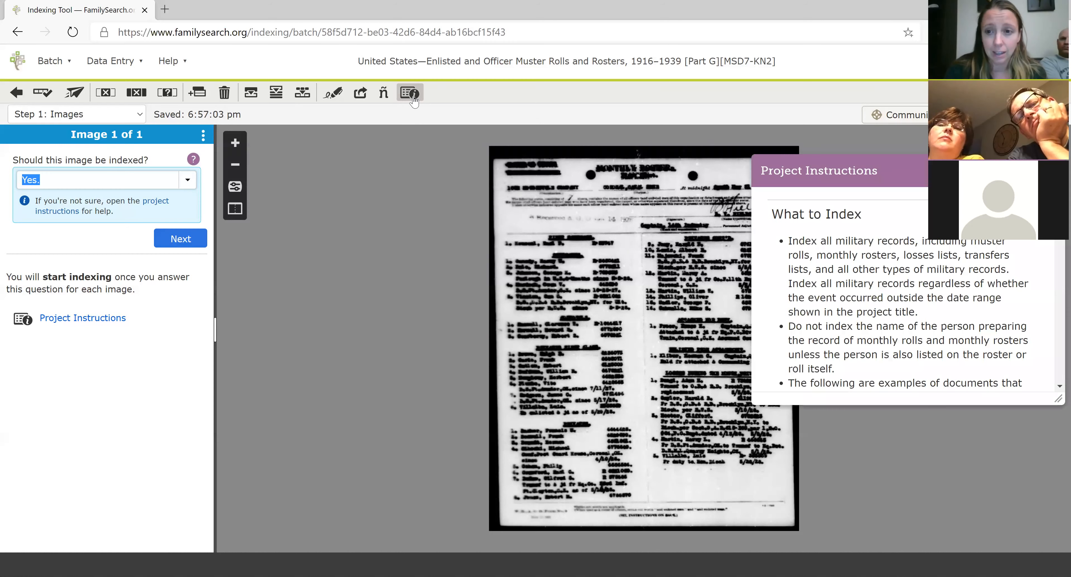
pyautogui.moveTo(812, 159); pyautogui.dragTo(260, 169)
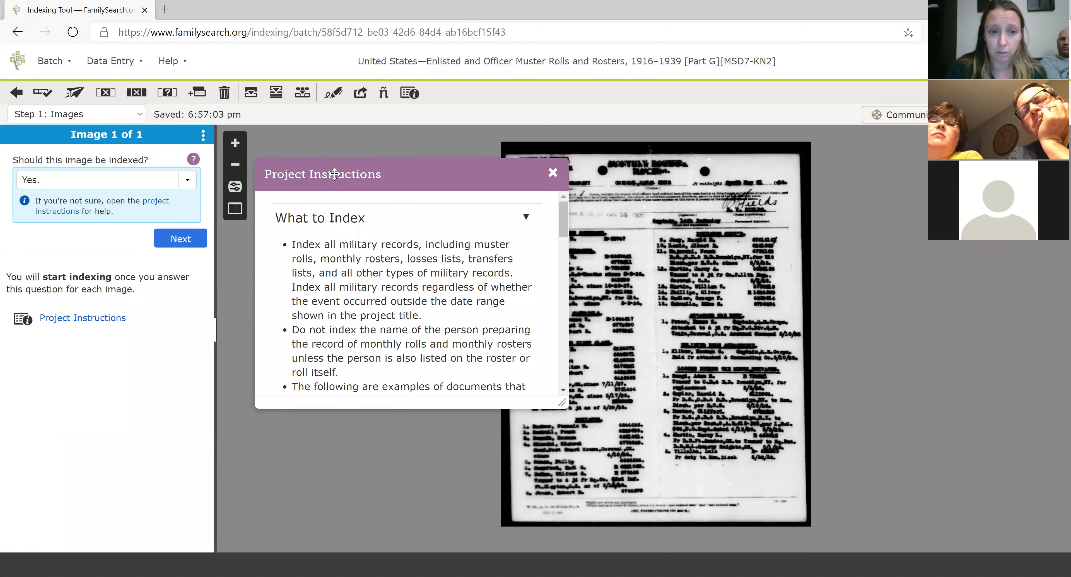
pyautogui.moveTo(562, 403); pyautogui.dragTo(735, 483)
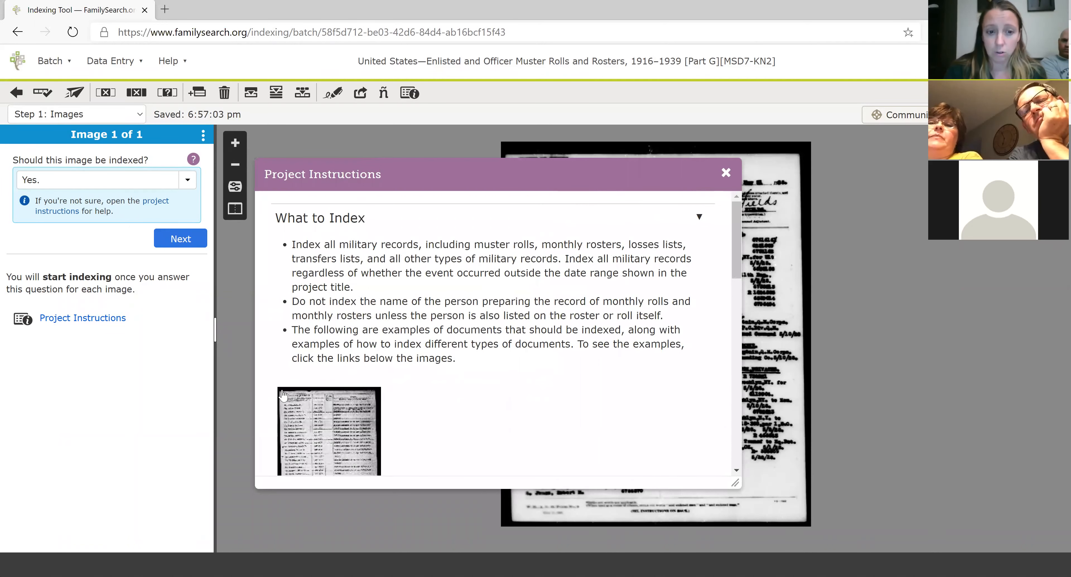
pyautogui.scroll(-3, 333, 329)
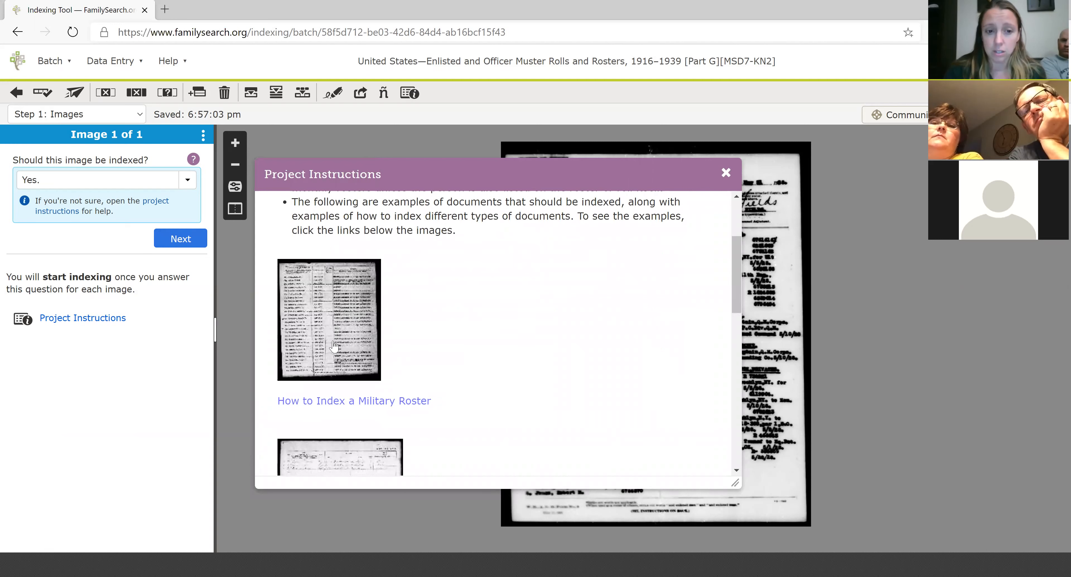
pyautogui.scroll(-1, 333, 387)
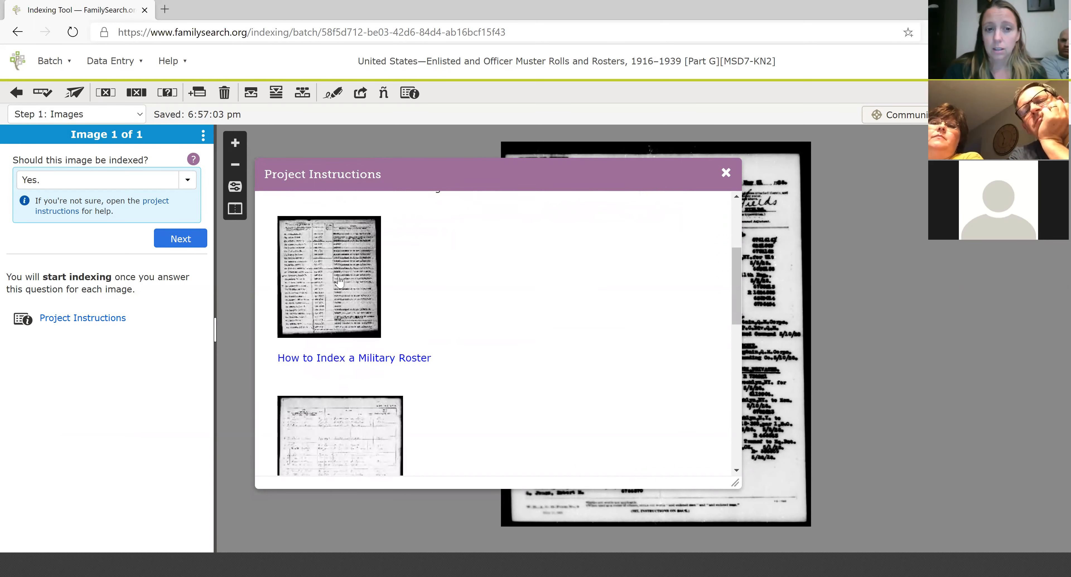
pyautogui.scroll(-2, 349, 328)
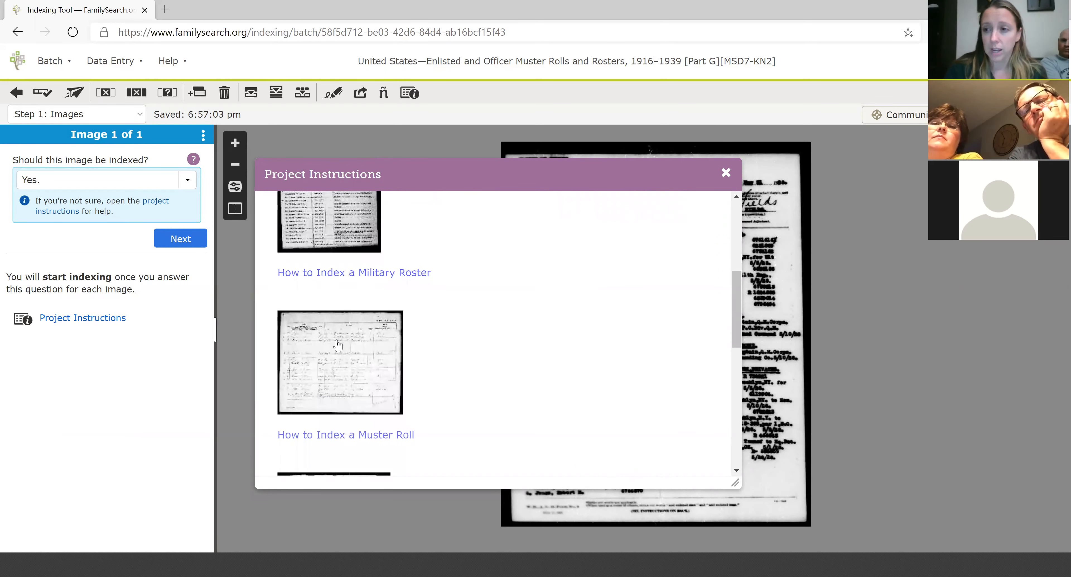
pyautogui.scroll(-4, 338, 346)
pyautogui.scroll(-4, 337, 345)
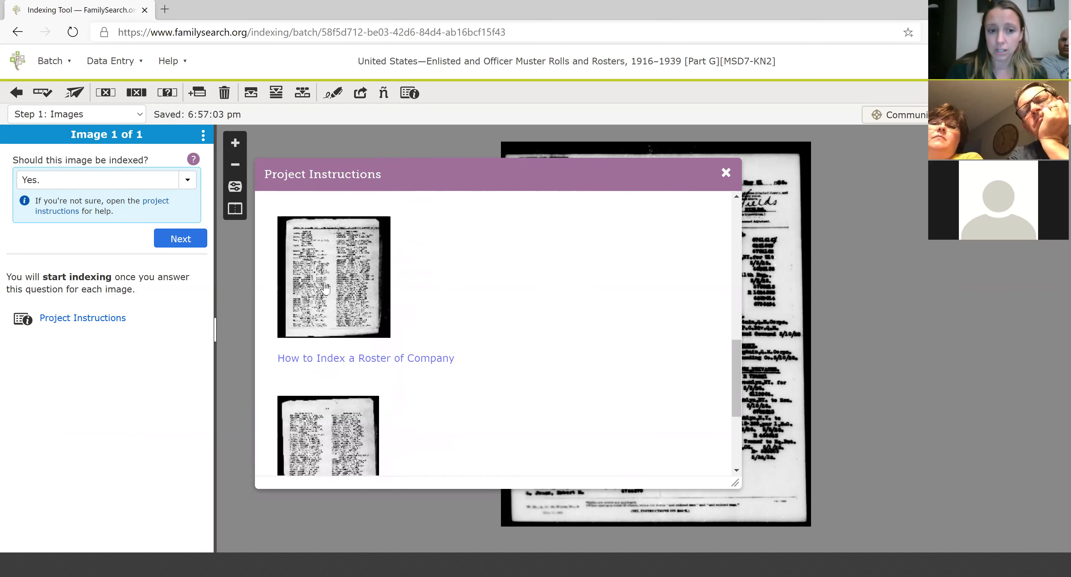
pyautogui.scroll(-2, 308, 376)
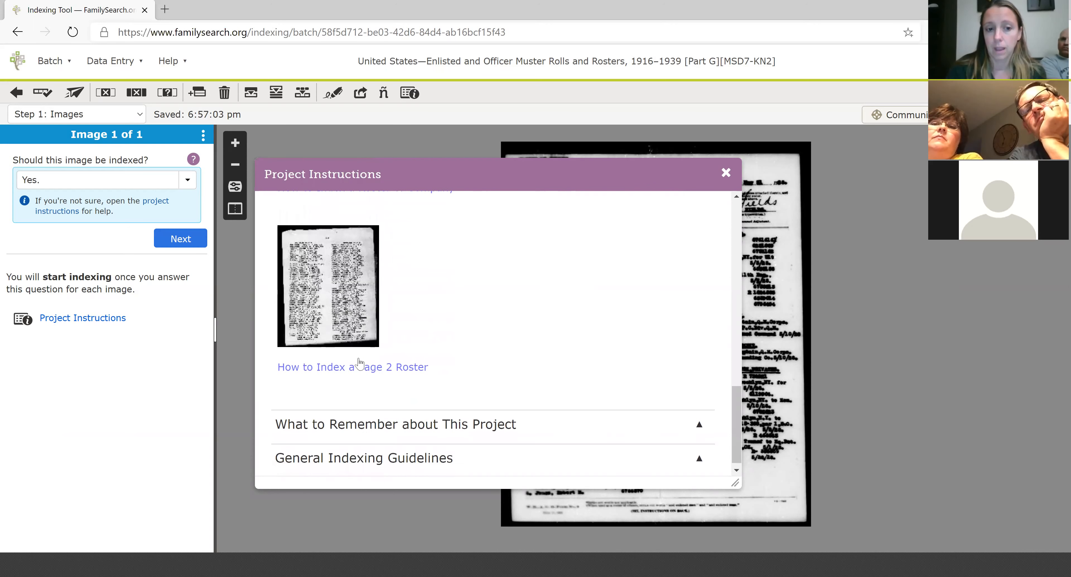
pyautogui.scroll(5, 369, 363)
pyautogui.scroll(8, 370, 363)
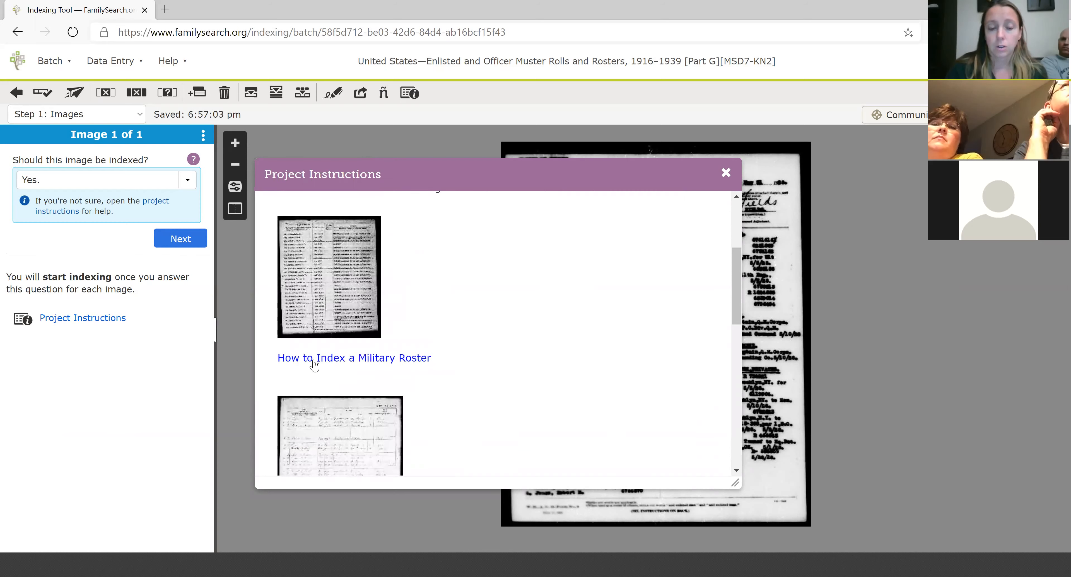
# View the How to Index a Military Roster example, check how its Military Year is indexed, and close the example and the instructions.
pyautogui.click(333, 317)
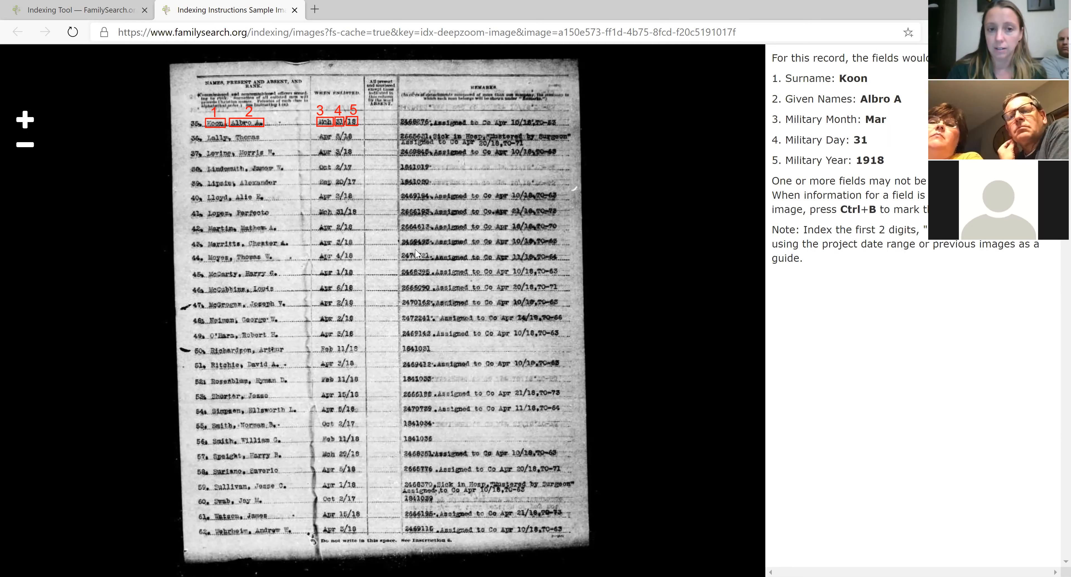
pyautogui.moveTo(858, 161); pyautogui.dragTo(895, 158)
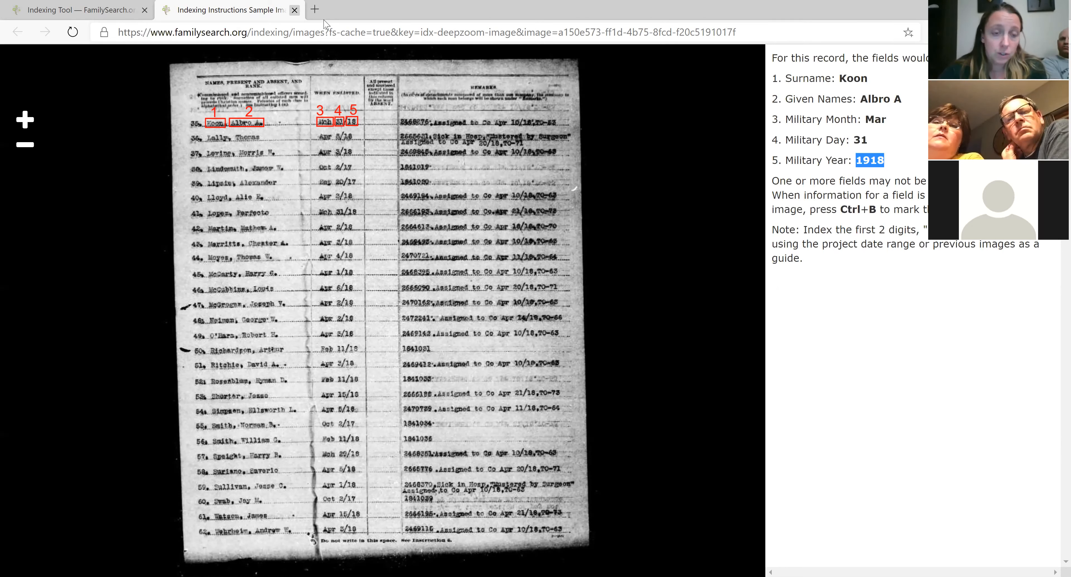
pyautogui.click(294, 10)
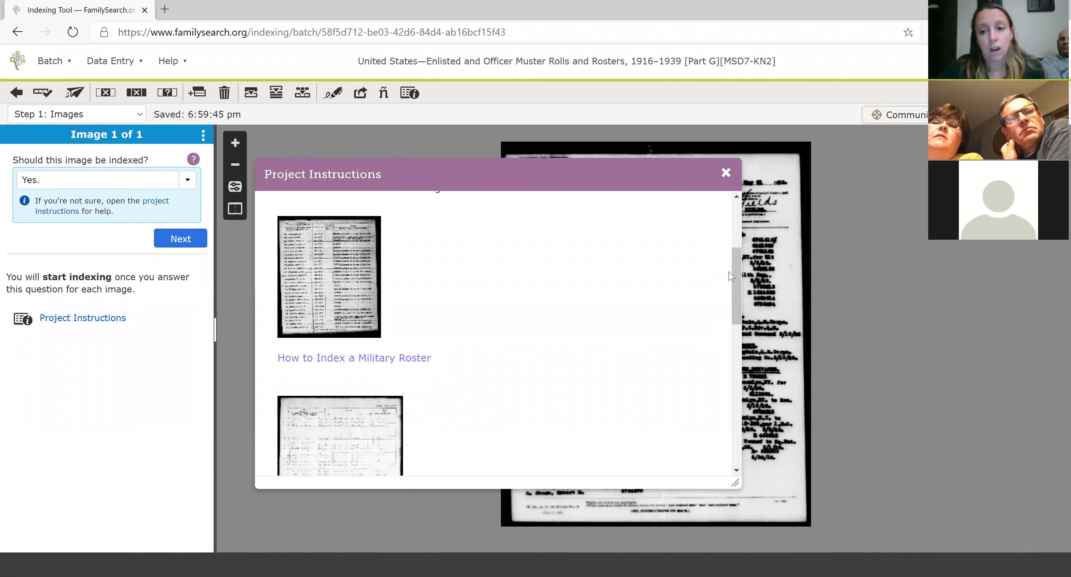
pyautogui.click(726, 173)
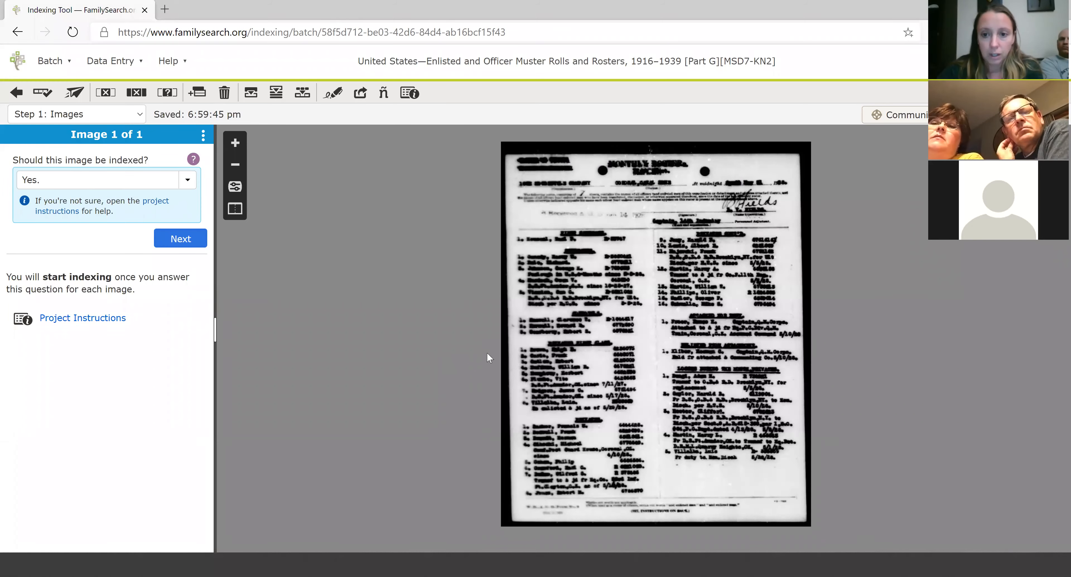
# Examine the monthly roster image up close to judge how legible its names, numbers and dates are.
pyautogui.scroll(3, 672, 320)
pyautogui.scroll(2, 673, 316)
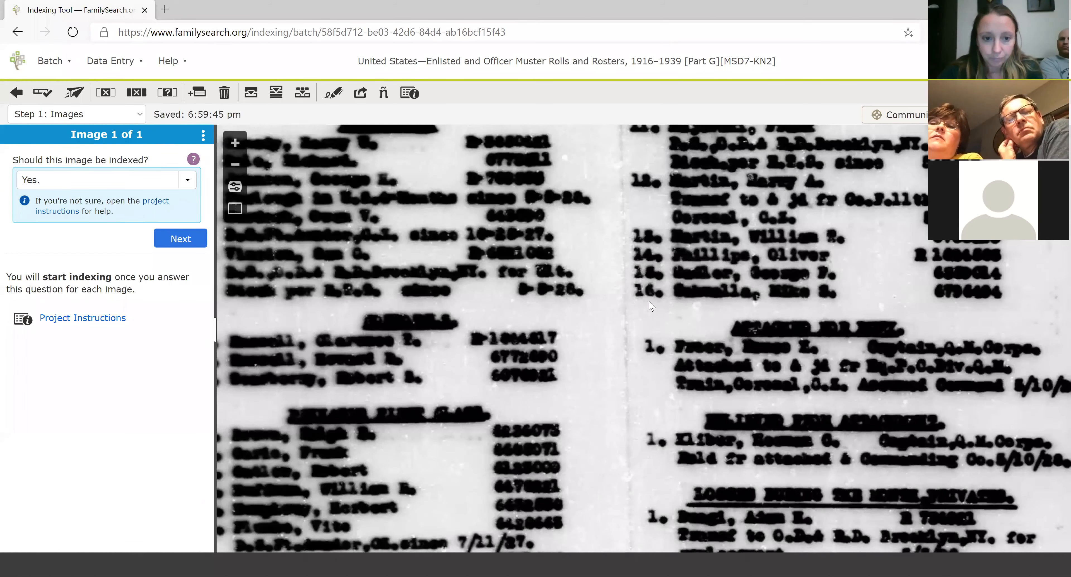
pyautogui.scroll(-1, 501, 350)
pyautogui.scroll(3, 500, 350)
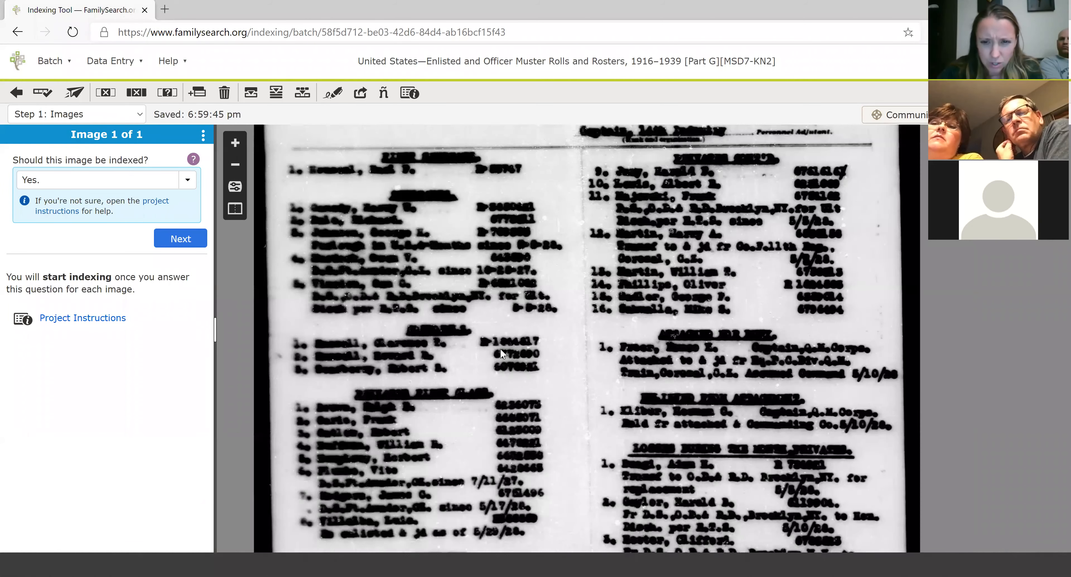
pyautogui.moveTo(340, 242); pyautogui.dragTo(536, 333)
pyautogui.scroll(-4, 449, 319)
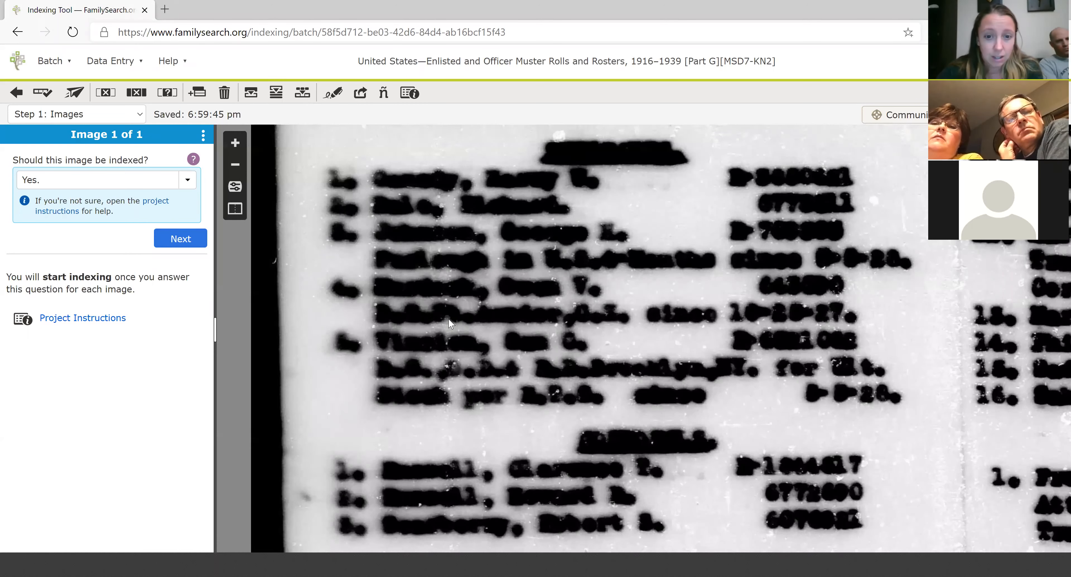
pyautogui.scroll(4, 516, 364)
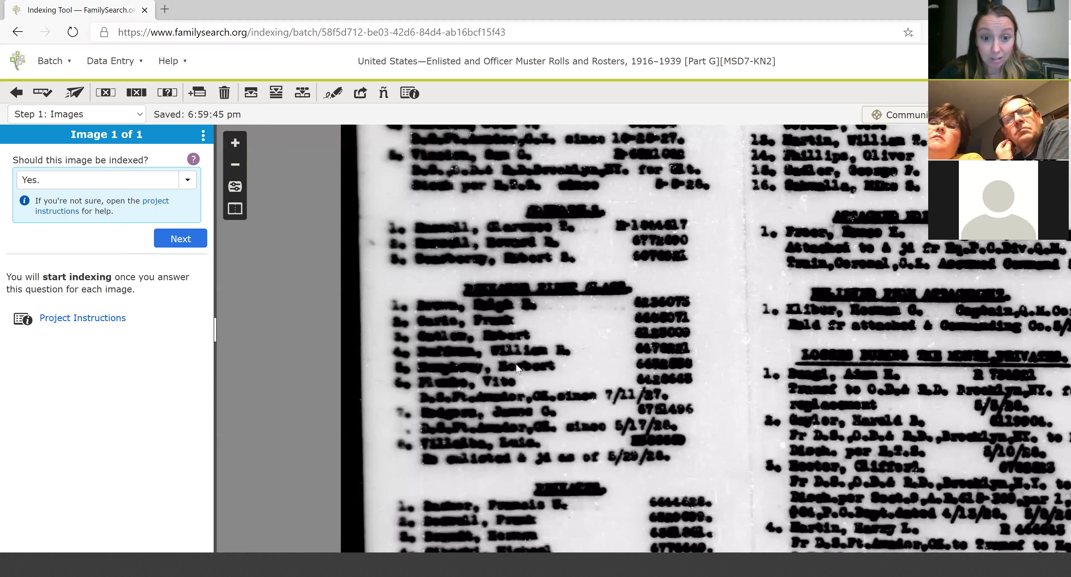
pyautogui.scroll(-5, 511, 363)
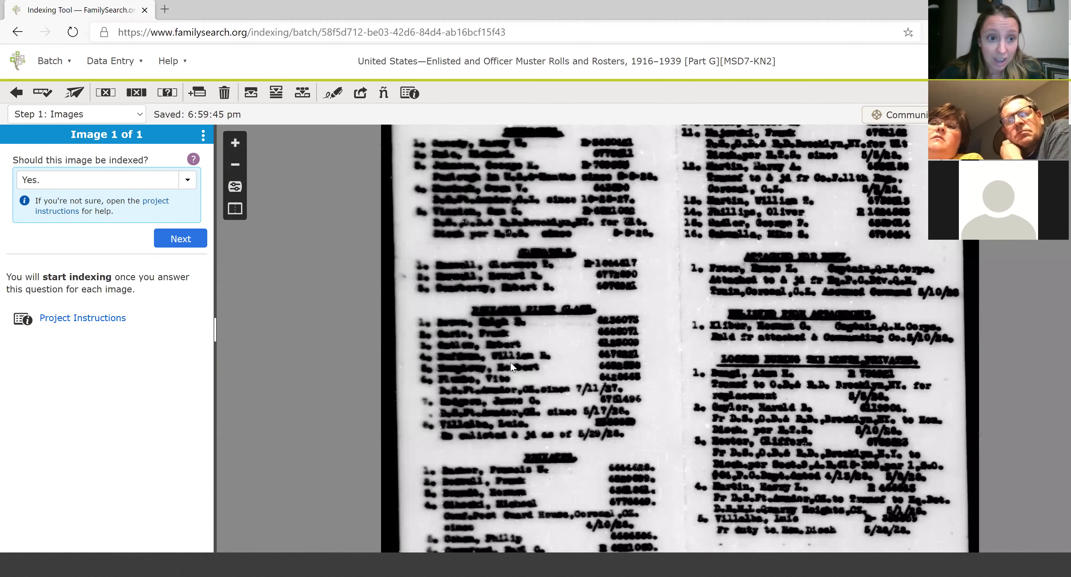
pyautogui.scroll(3, 514, 378)
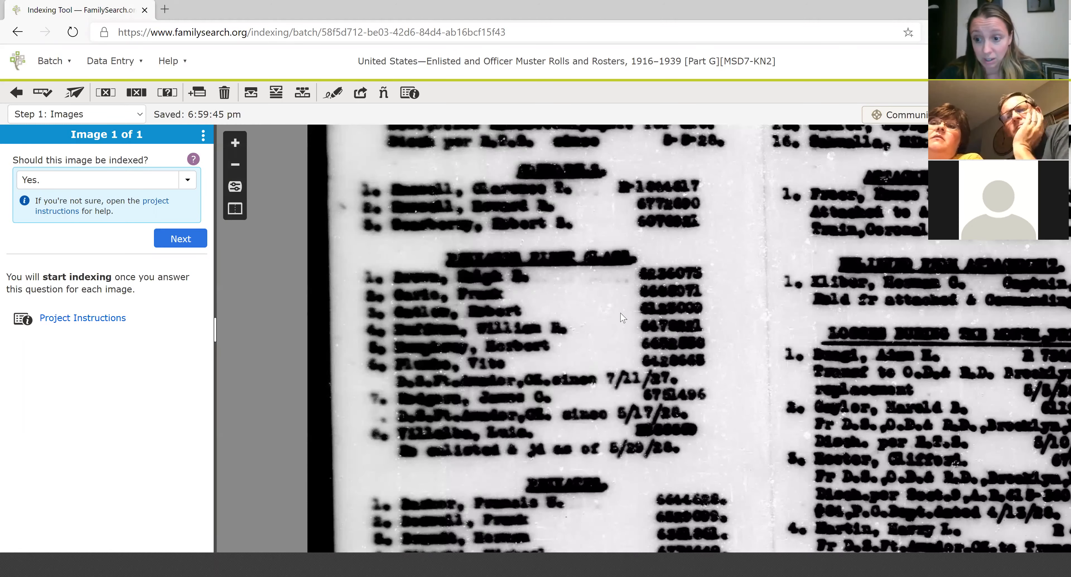
pyautogui.scroll(1, 590, 370)
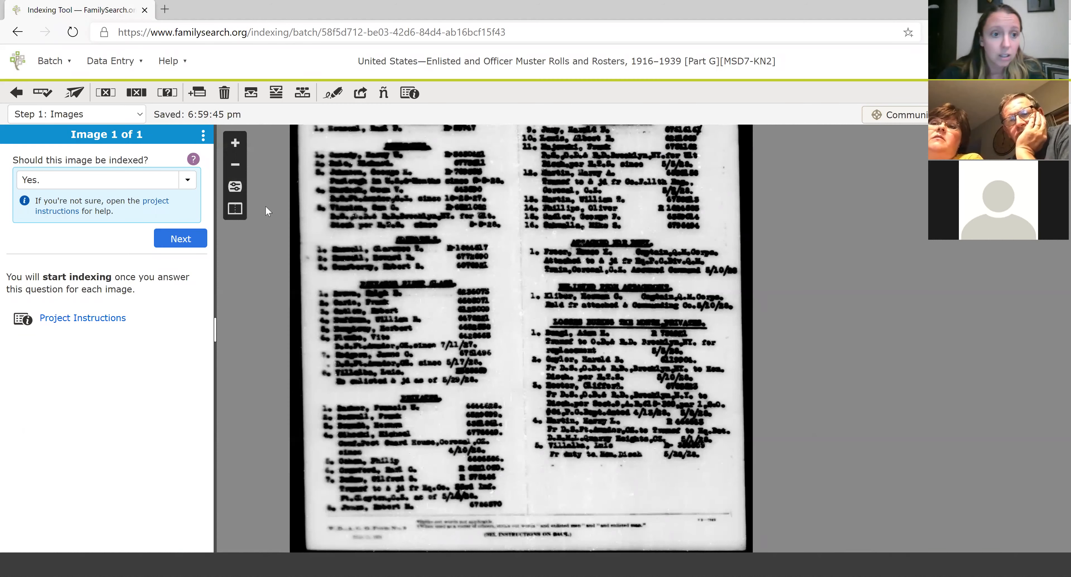
# Answer Yes to indexing the image, continue to the entries, and mark Surname and Given Names of entry 1 as unreadable.
pyautogui.click(188, 181)
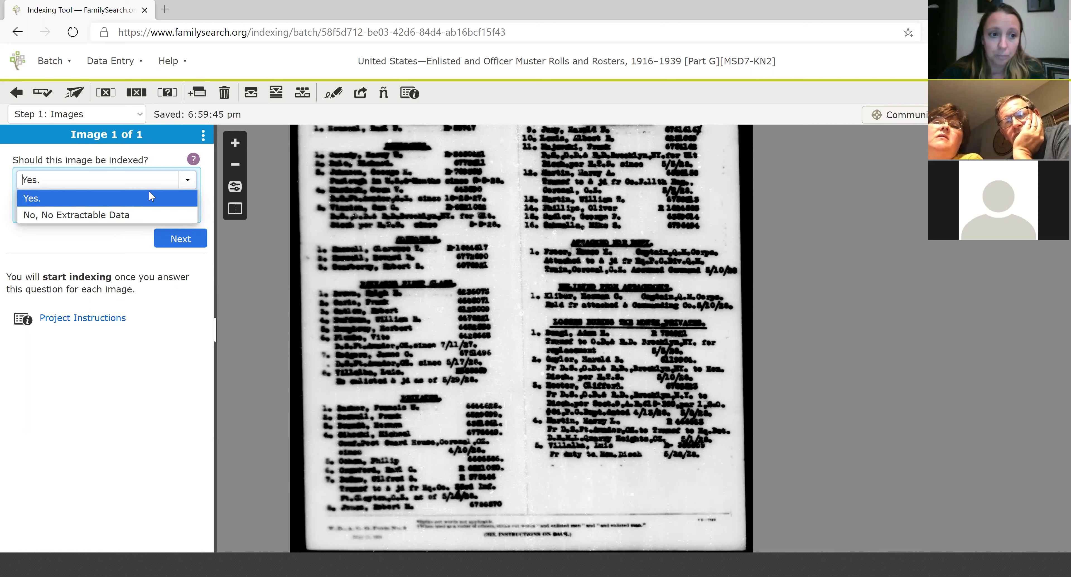
pyautogui.click(112, 201)
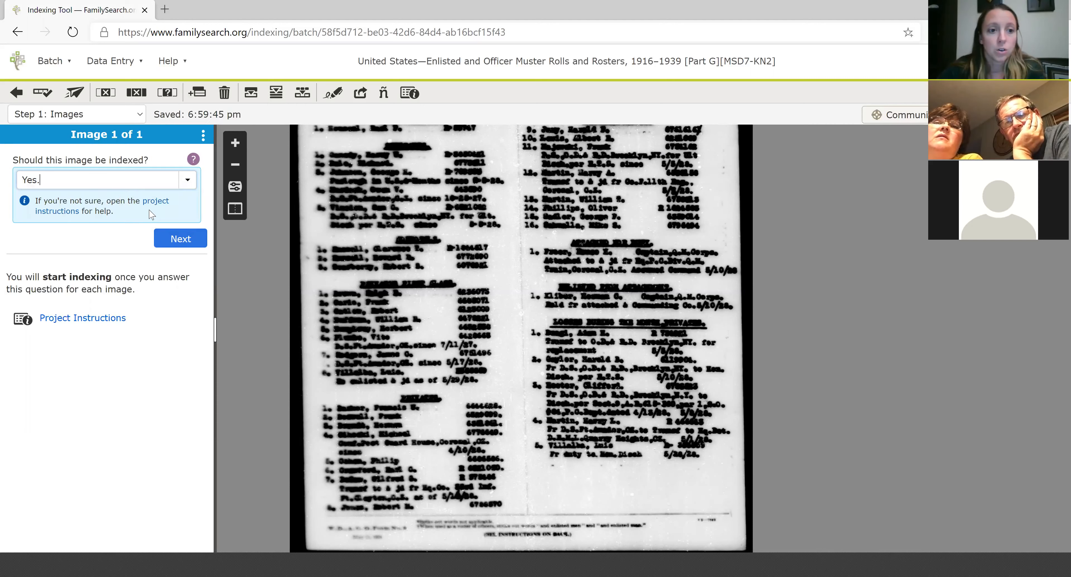
pyautogui.click(175, 241)
pyautogui.click(171, 97)
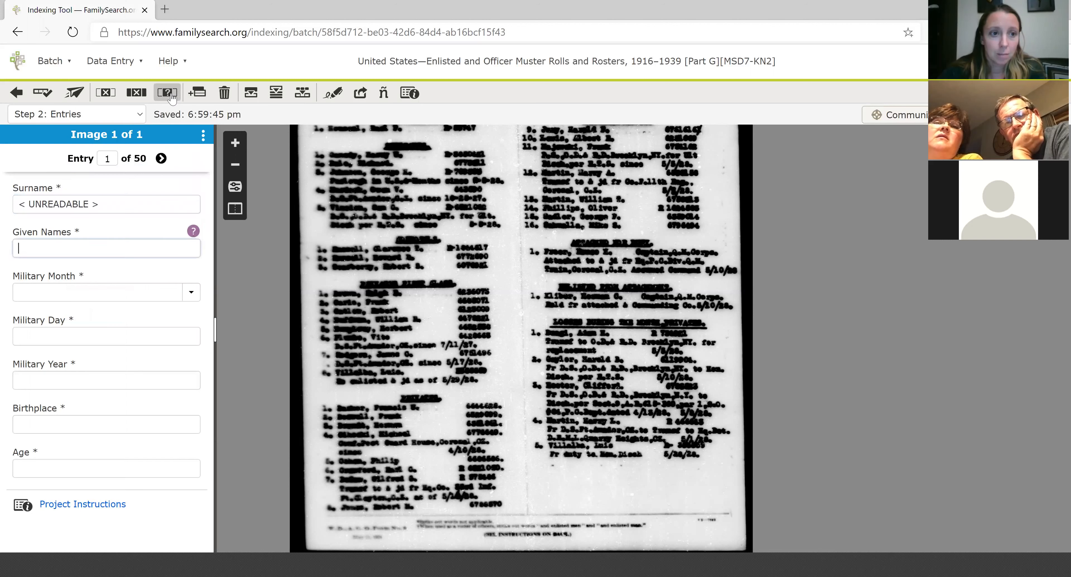
pyautogui.click(167, 98)
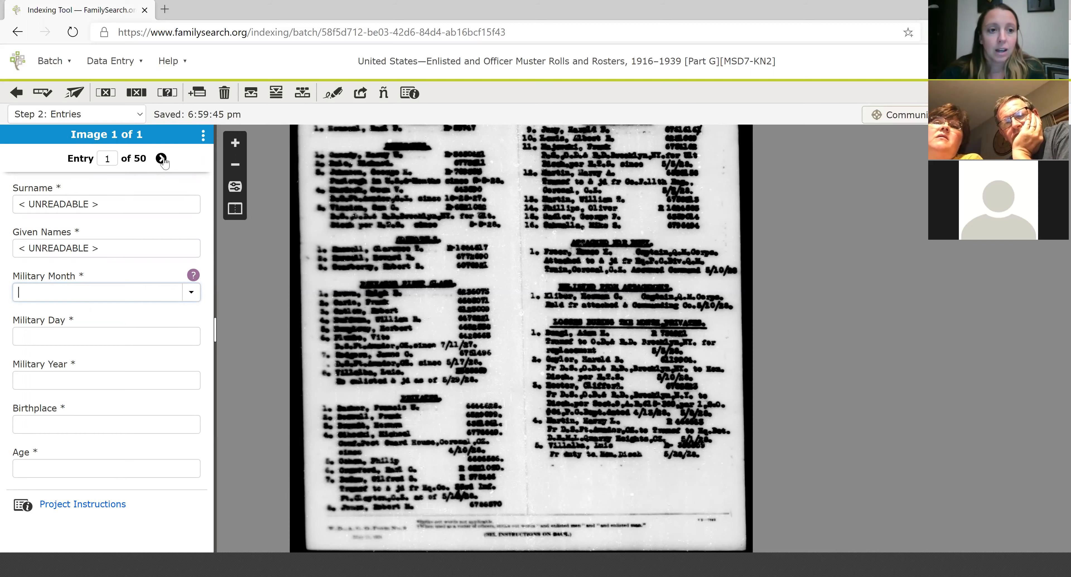
# Leave the current batch after a last look at its blurry roster, and open batch MSD3-7GL, accepting its Index dates notice.
pyautogui.scroll(3, 386, 260)
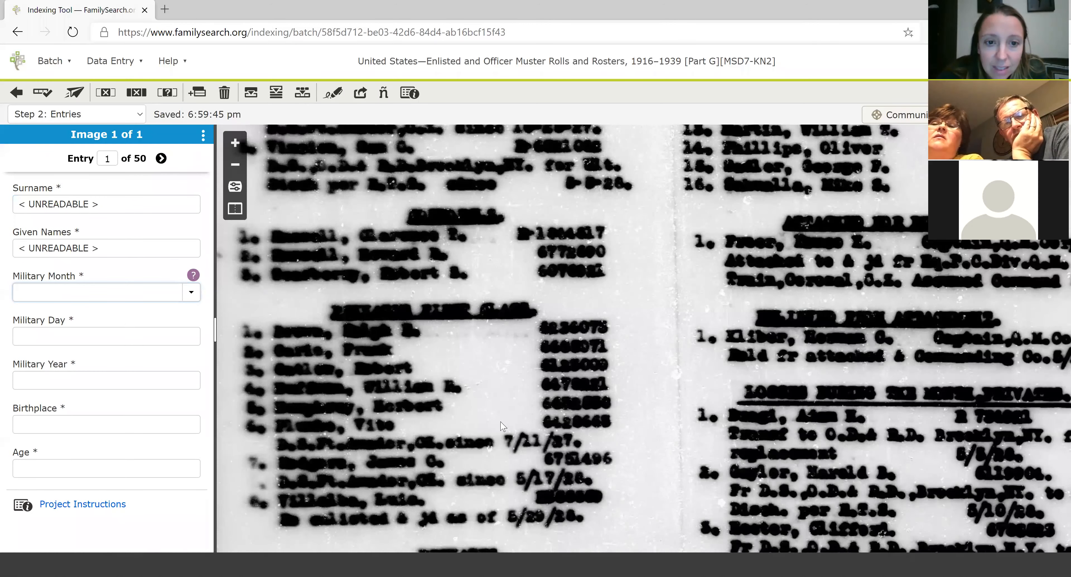
pyautogui.scroll(-3, 495, 381)
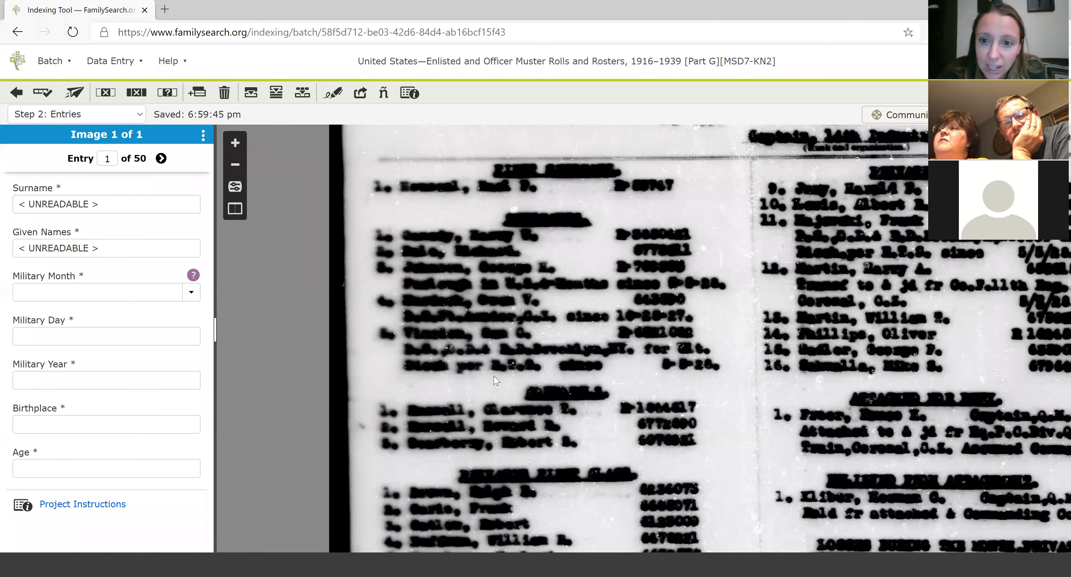
pyautogui.scroll(-1, 496, 381)
pyautogui.scroll(1, 495, 381)
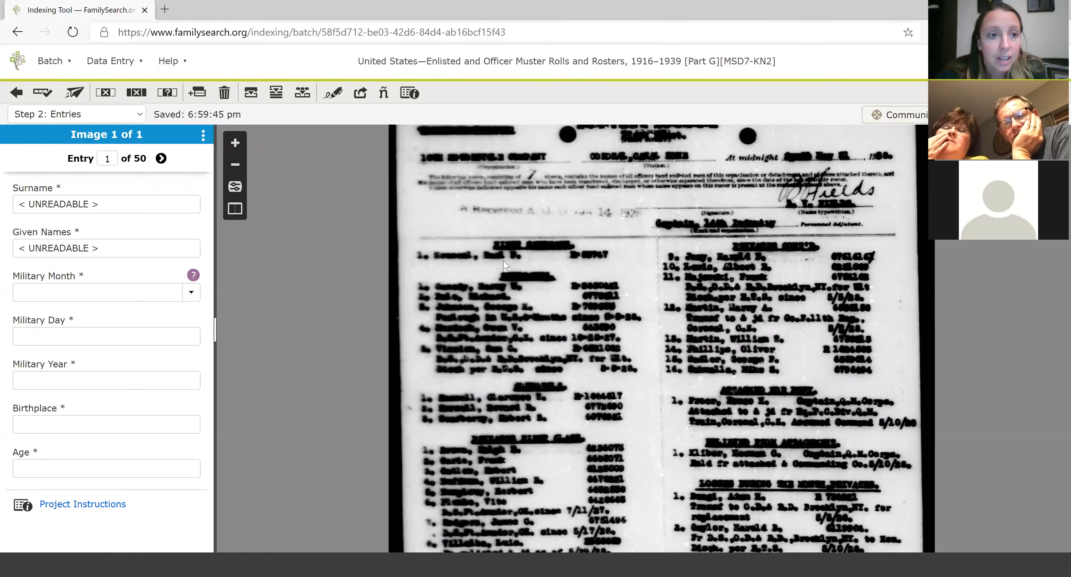
pyautogui.moveTo(504, 264); pyautogui.dragTo(498, 329)
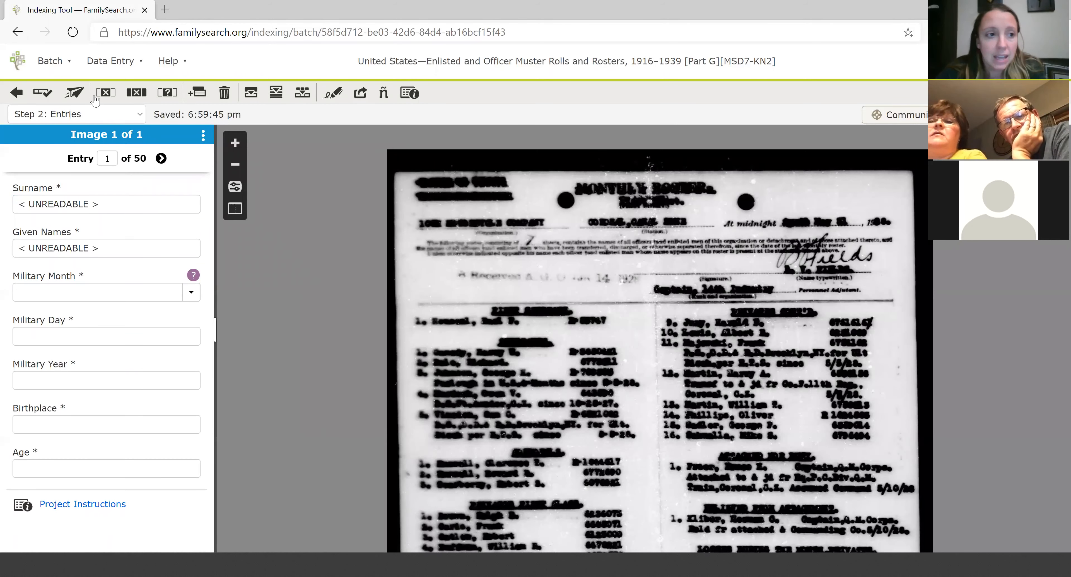
pyautogui.click(18, 93)
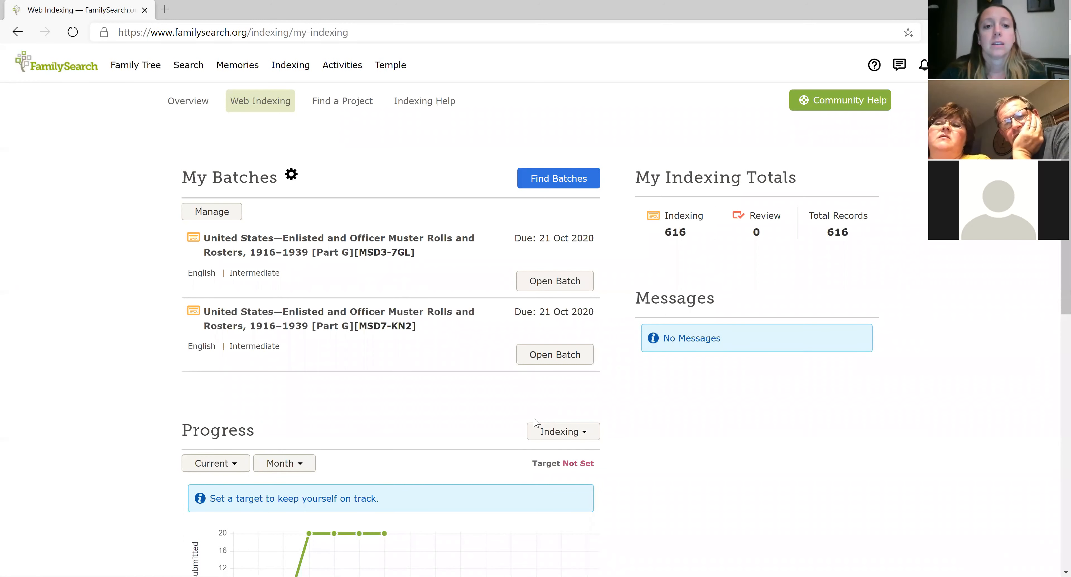
pyautogui.click(535, 287)
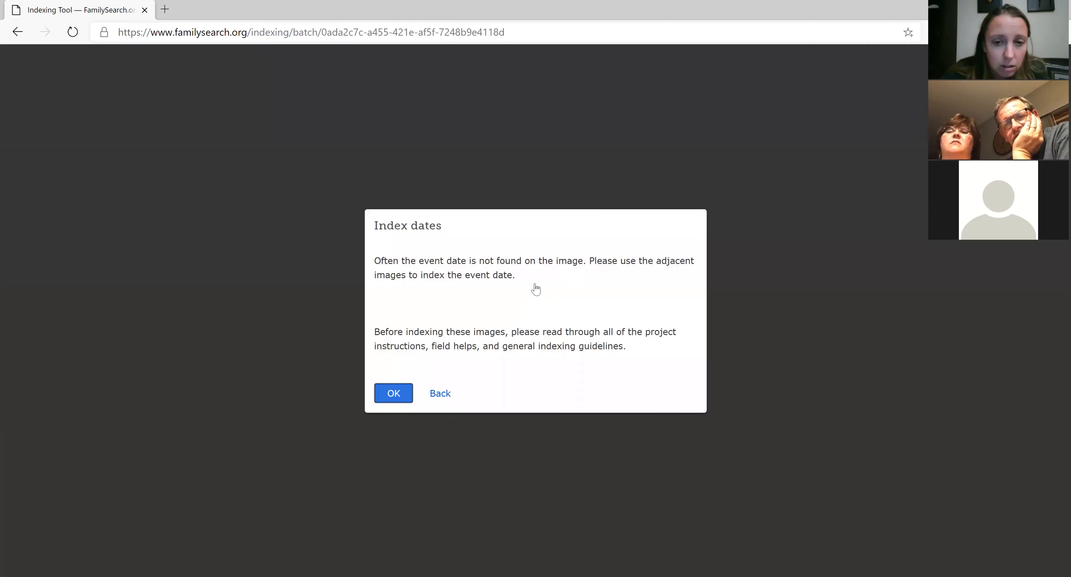
pyautogui.click(390, 395)
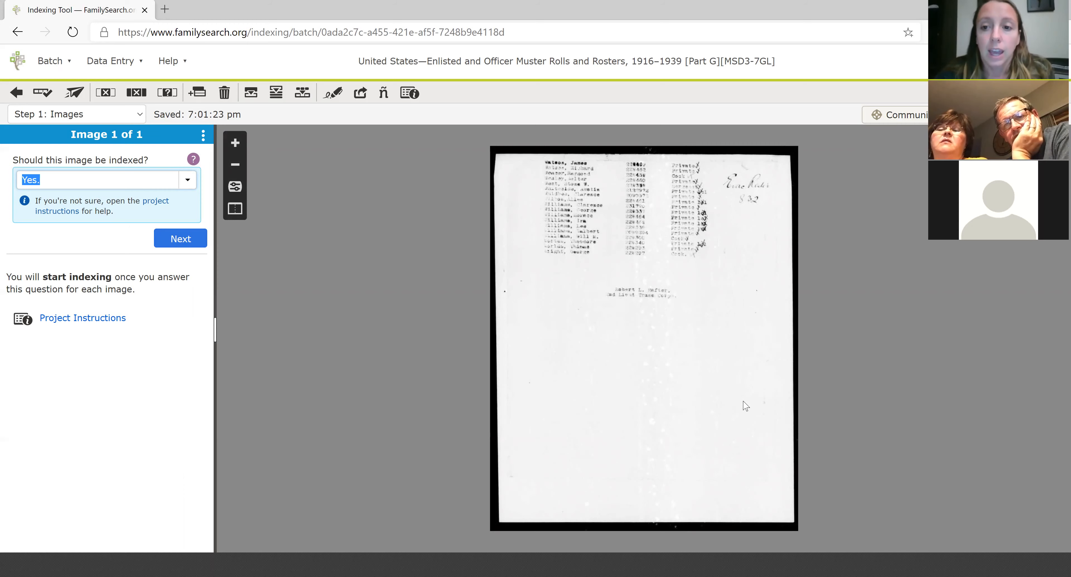
# Check the names on the roster image up close and continue to the entries with Yes for indexing the image.
pyautogui.click(234, 145)
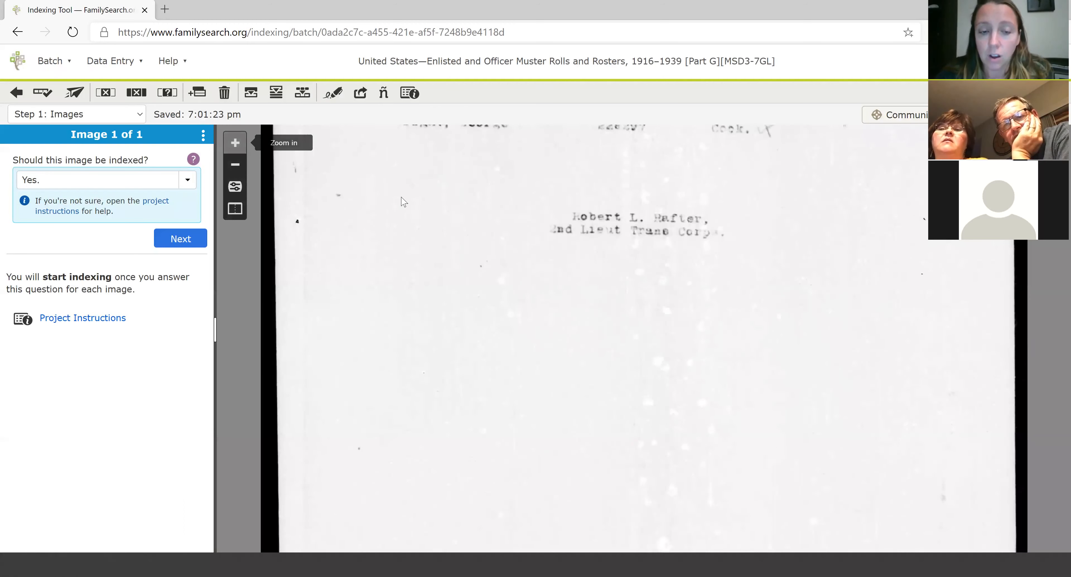
pyautogui.scroll(-5, 422, 478)
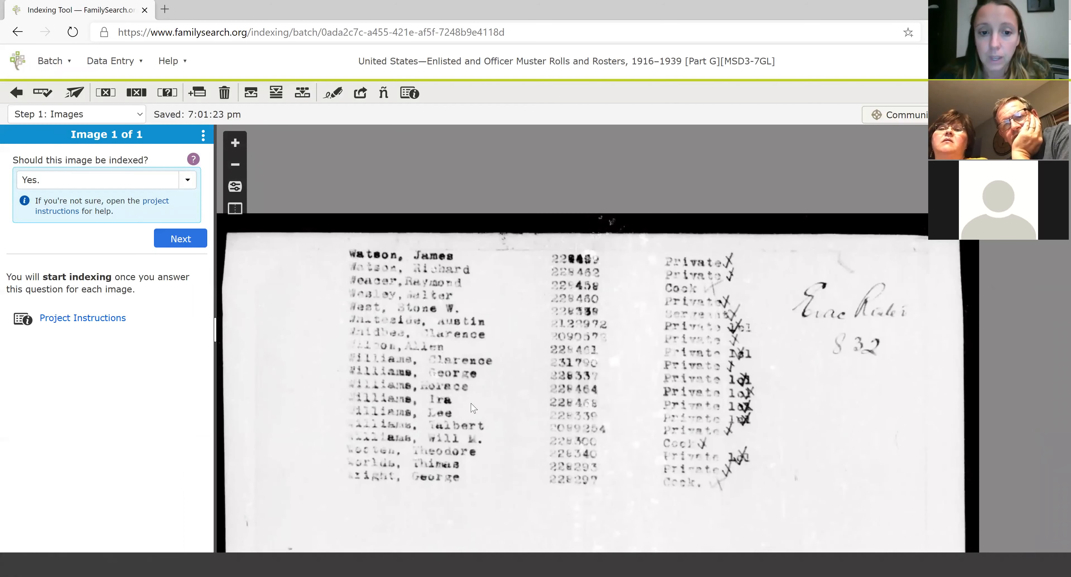
pyautogui.moveTo(422, 474); pyautogui.dragTo(488, 386)
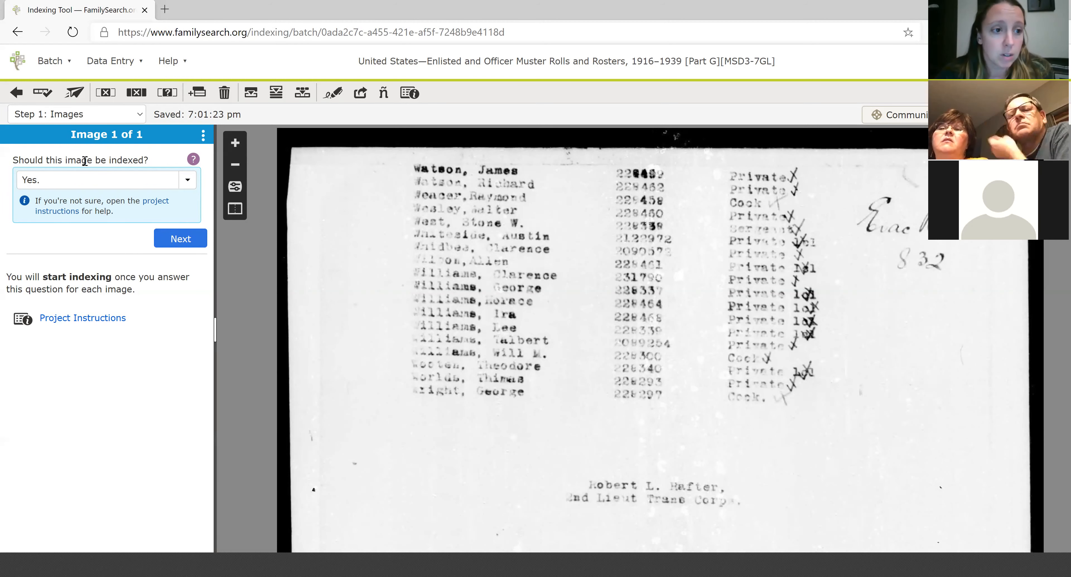
pyautogui.click(172, 246)
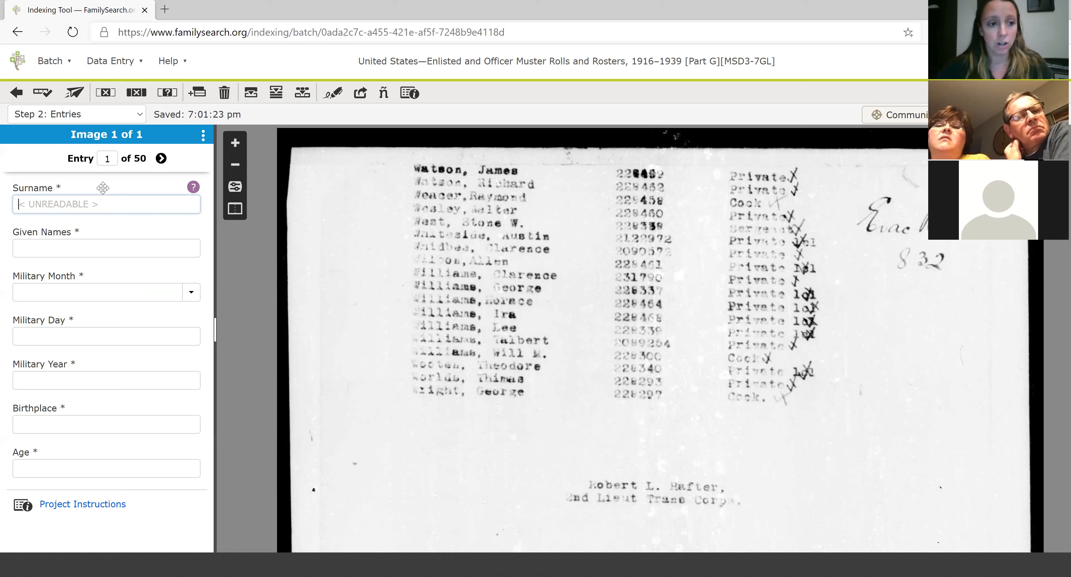
# Fill in the Surname and Given Names of entry 1 from the first line of the roster.
pyautogui.write('Watson')
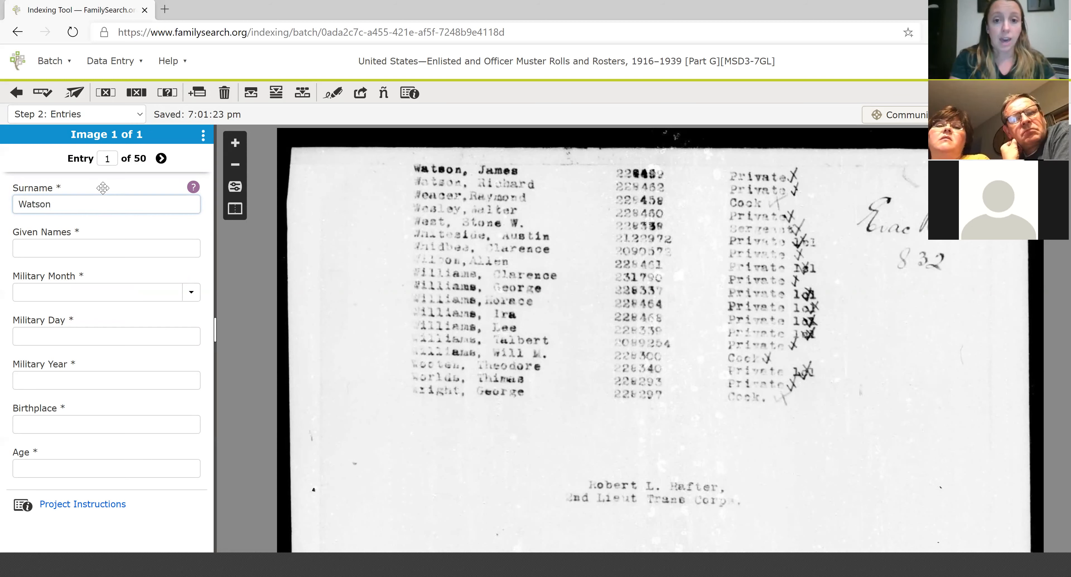
pyautogui.press('Tab')
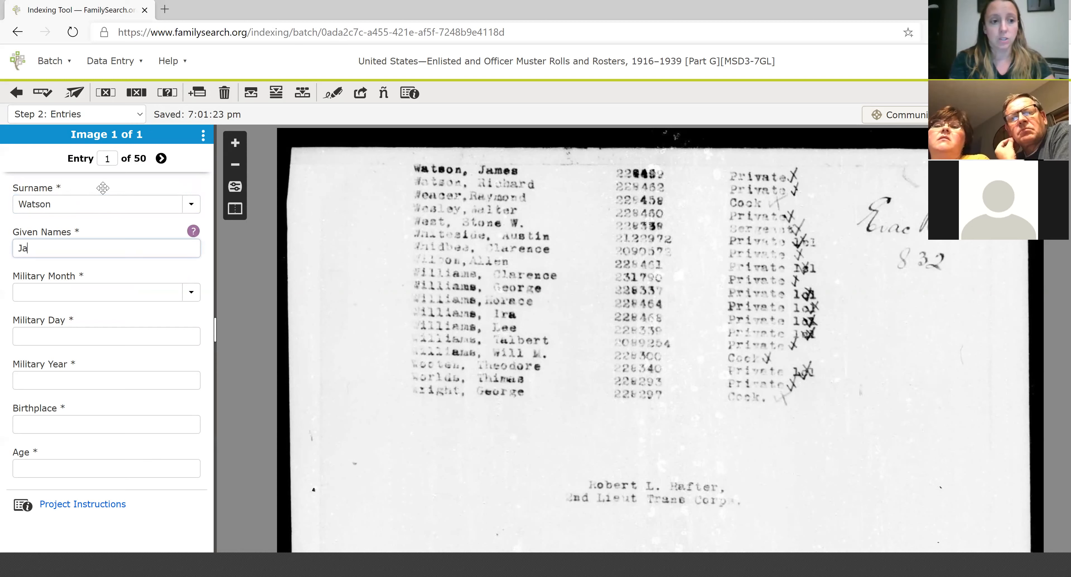
pyautogui.press('Tab')
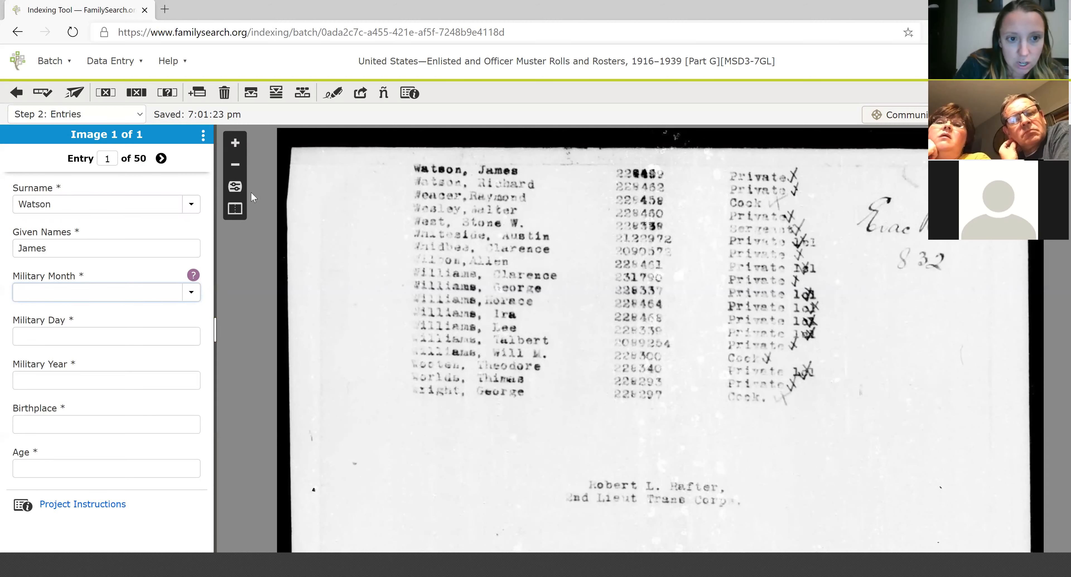
# Lower the roster image's brightness and contrast slightly with the image tools.
pyautogui.click(234, 143)
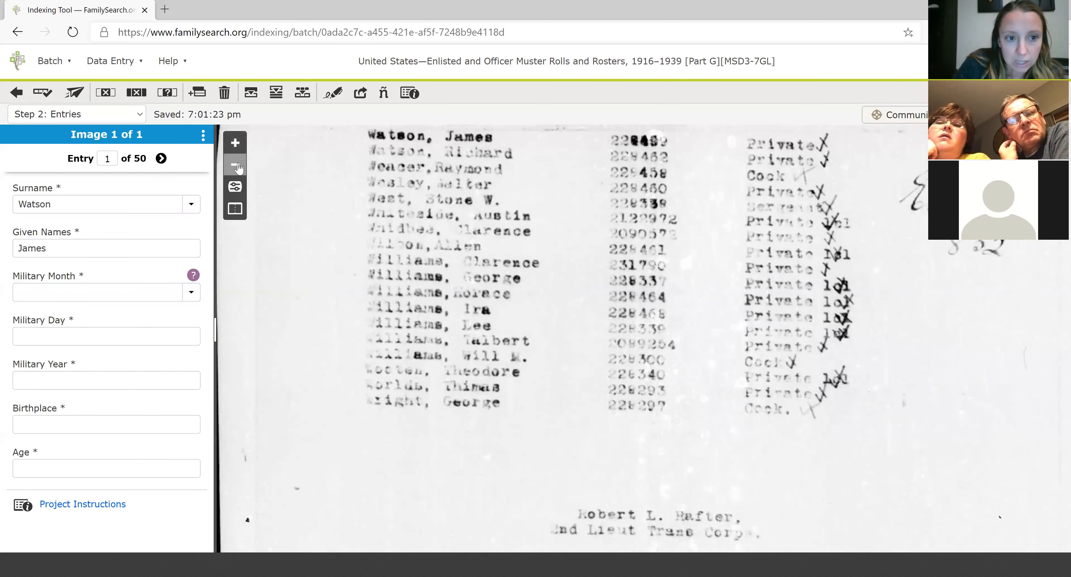
pyautogui.click(239, 167)
pyautogui.click(235, 191)
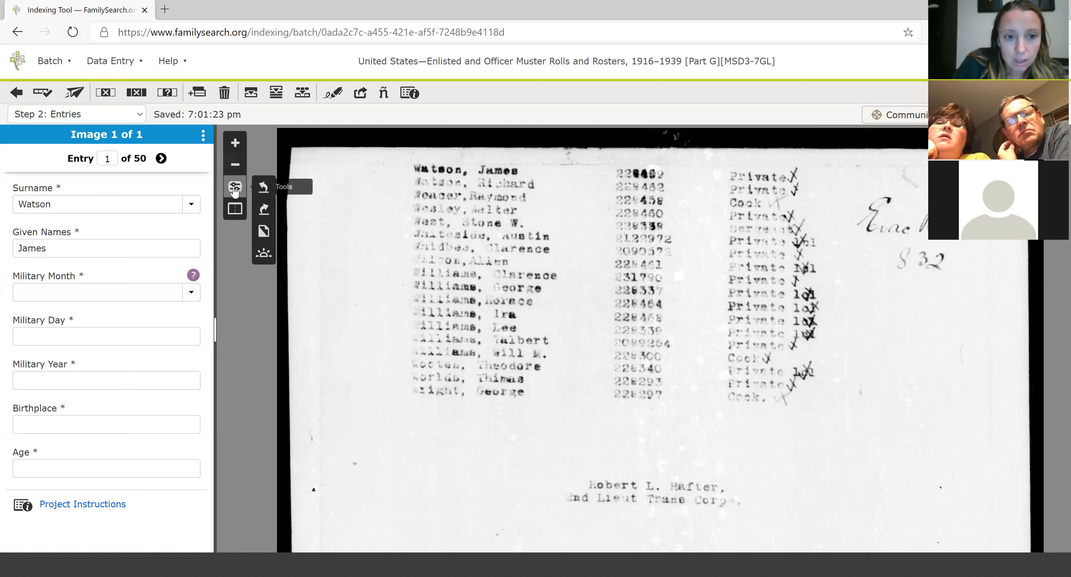
pyautogui.click(264, 253)
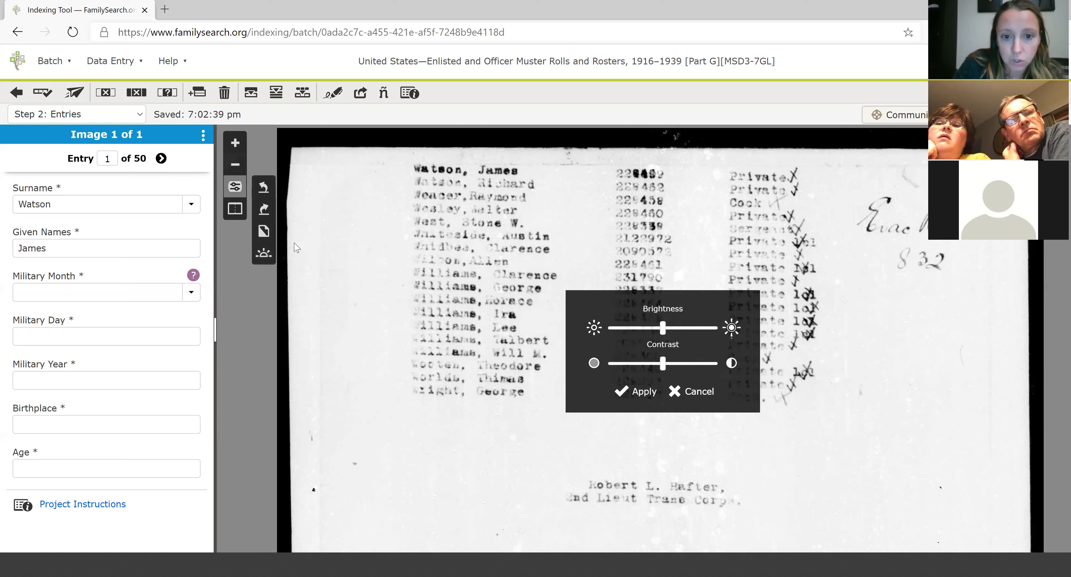
pyautogui.moveTo(663, 364); pyautogui.dragTo(686, 364)
pyautogui.moveTo(621, 376); pyautogui.dragTo(656, 364)
pyautogui.moveTo(663, 328)
pyautogui.mouseDown()
pyautogui.moveTo(708, 336)
pyautogui.moveTo(647, 338)
pyautogui.moveTo(631, 349)
pyautogui.moveTo(652, 337)
pyautogui.mouseUp()
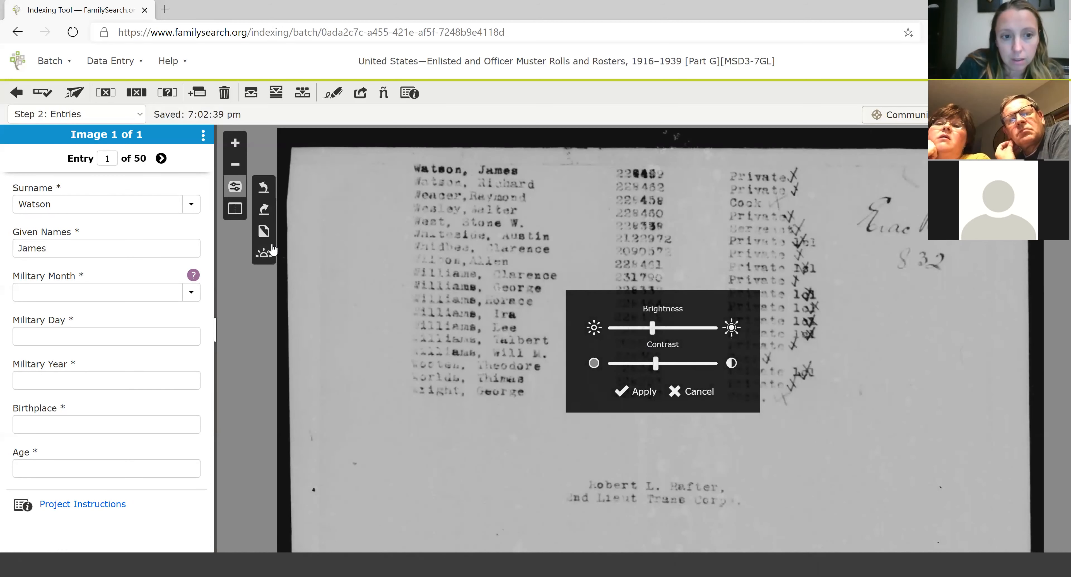
# Invert the roster image's colours, dismiss the brightness and contrast adjustment, and restore the normal colours.
pyautogui.click(268, 252)
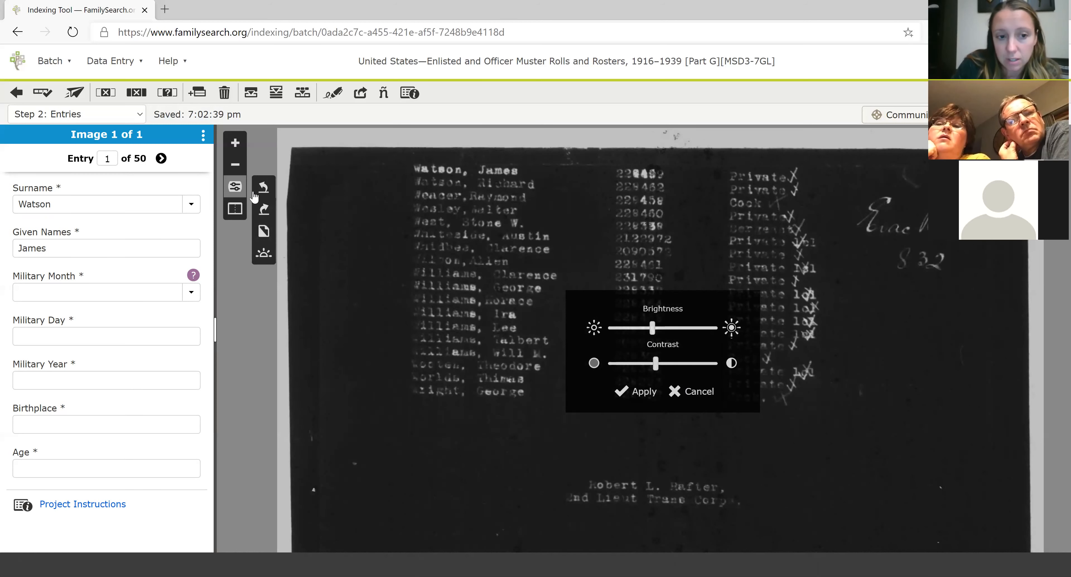
pyautogui.click(699, 393)
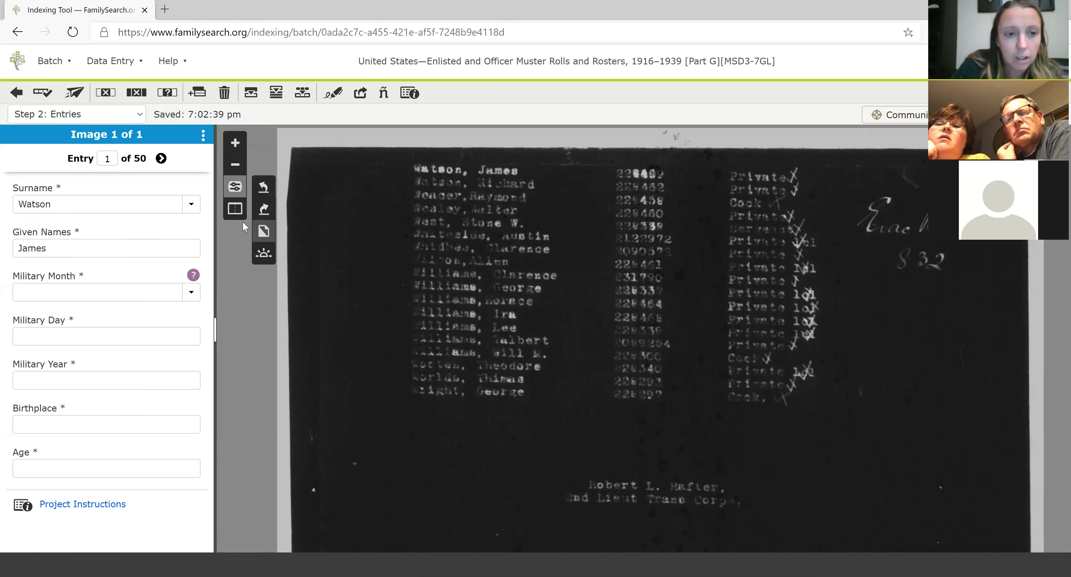
pyautogui.click(264, 231)
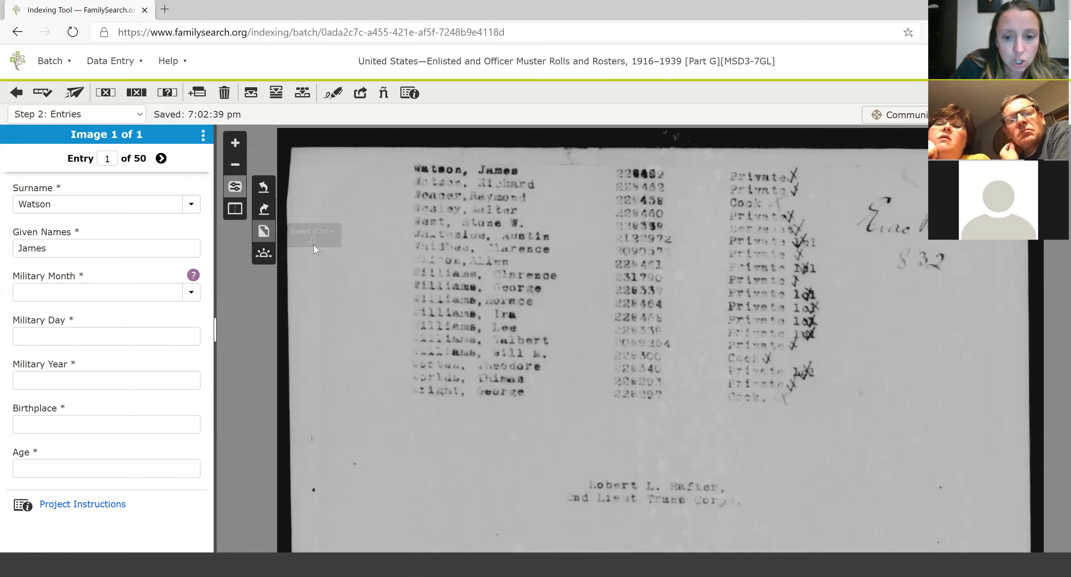
# Show the reference images beside the roster and go back through the previous images to image -4.
pyautogui.click(235, 217)
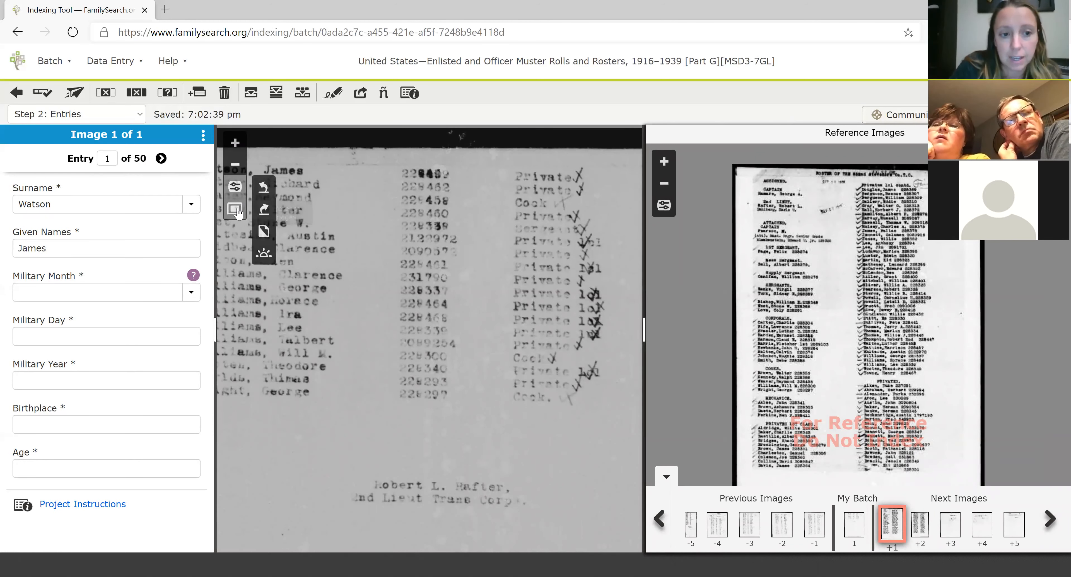
pyautogui.click(235, 210)
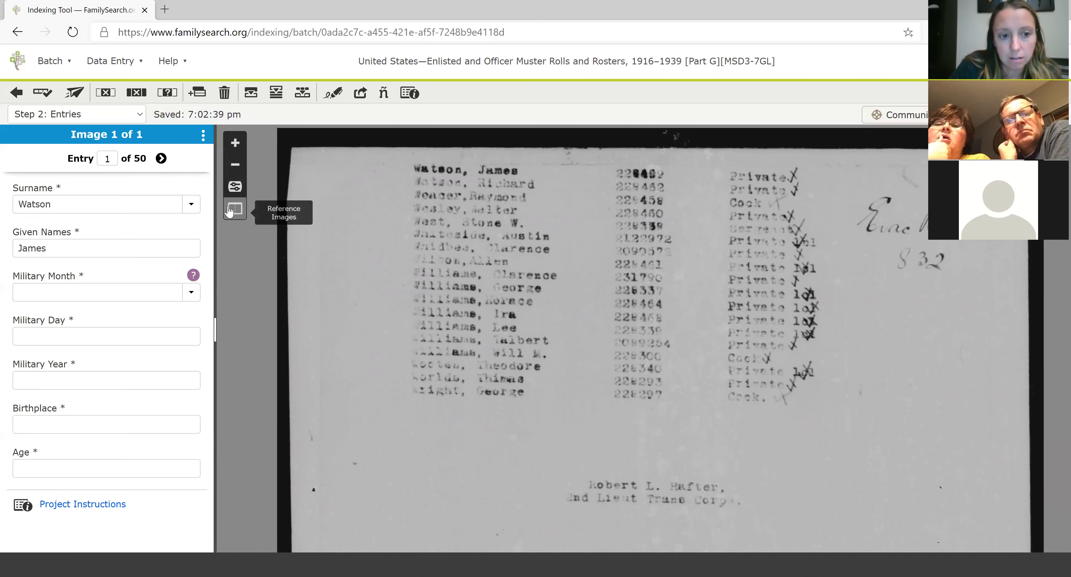
pyautogui.click(239, 216)
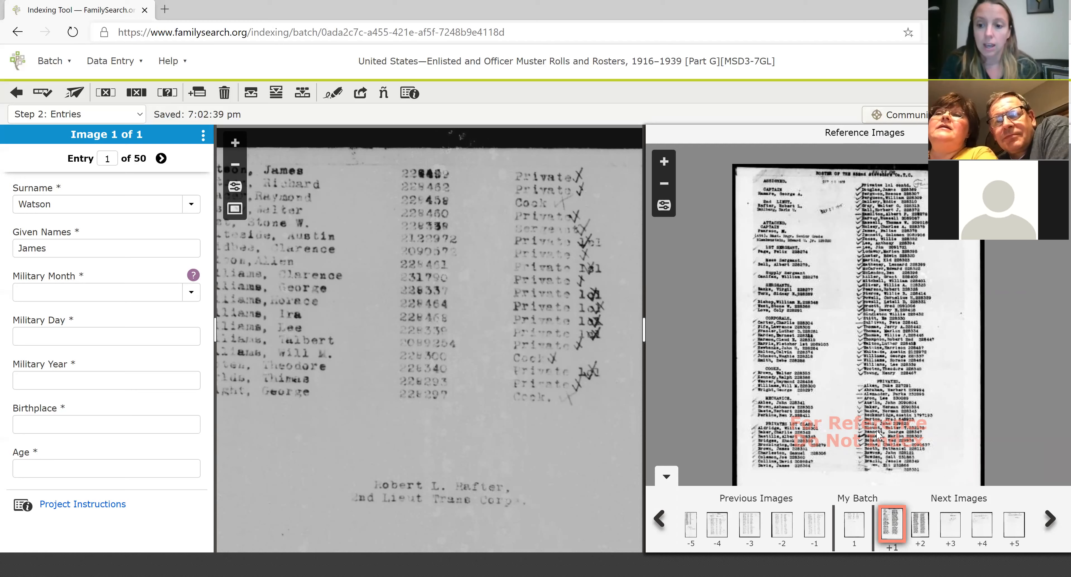
pyautogui.click(855, 528)
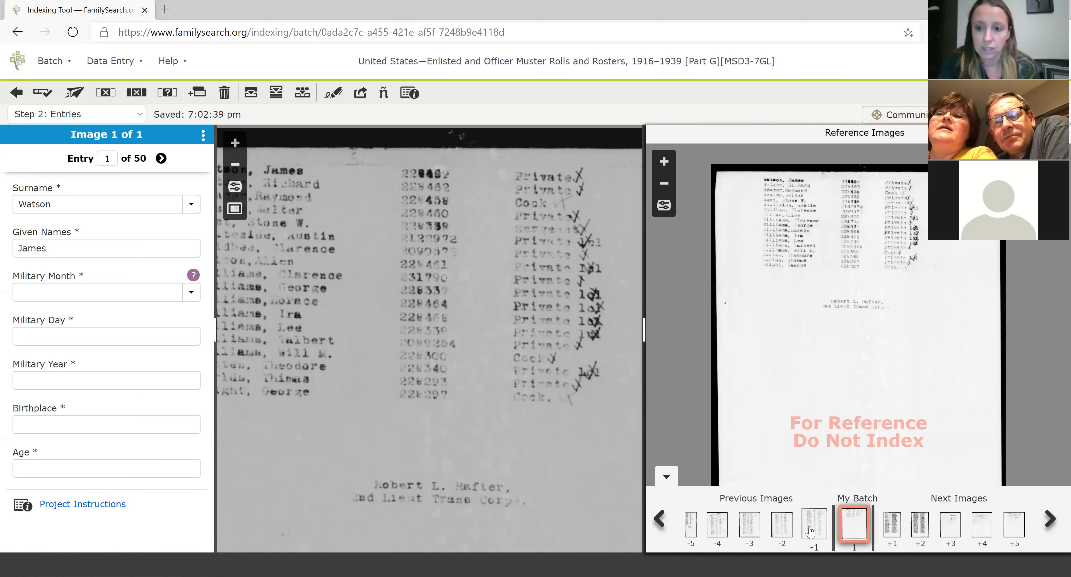
pyautogui.click(812, 528)
pyautogui.click(779, 528)
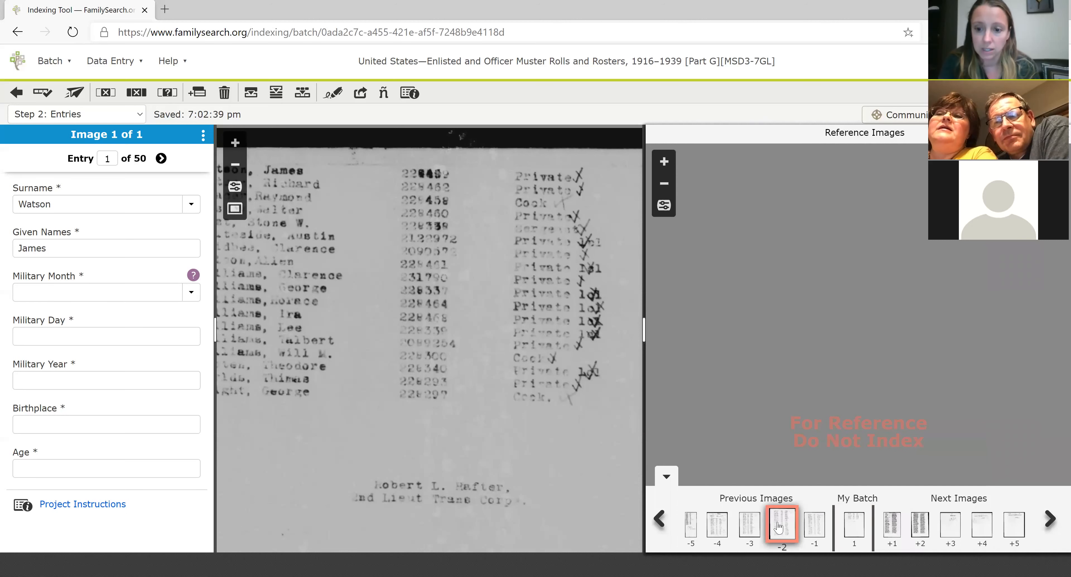
pyautogui.click(747, 527)
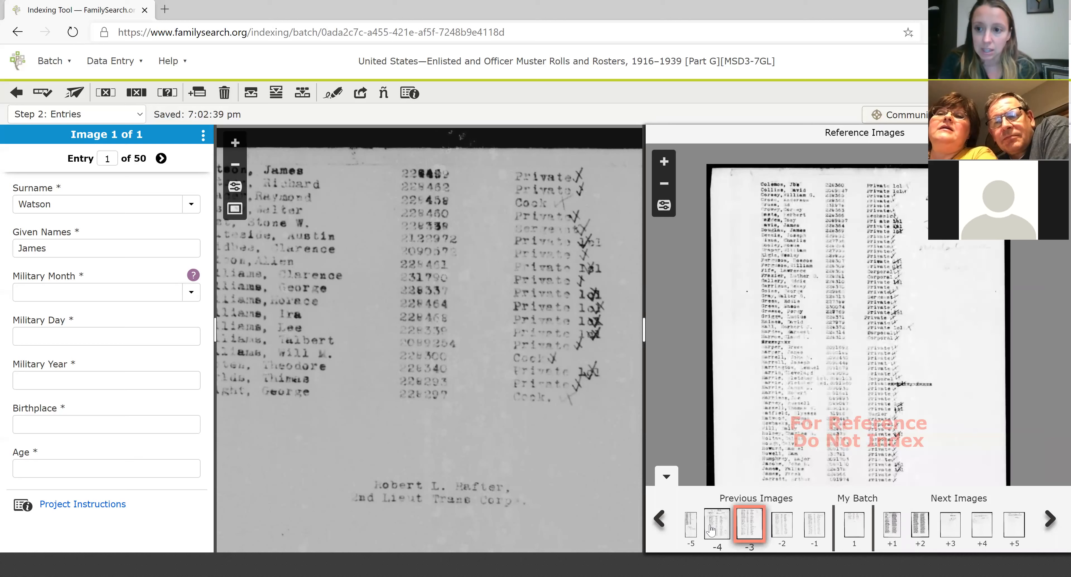
pyautogui.click(711, 529)
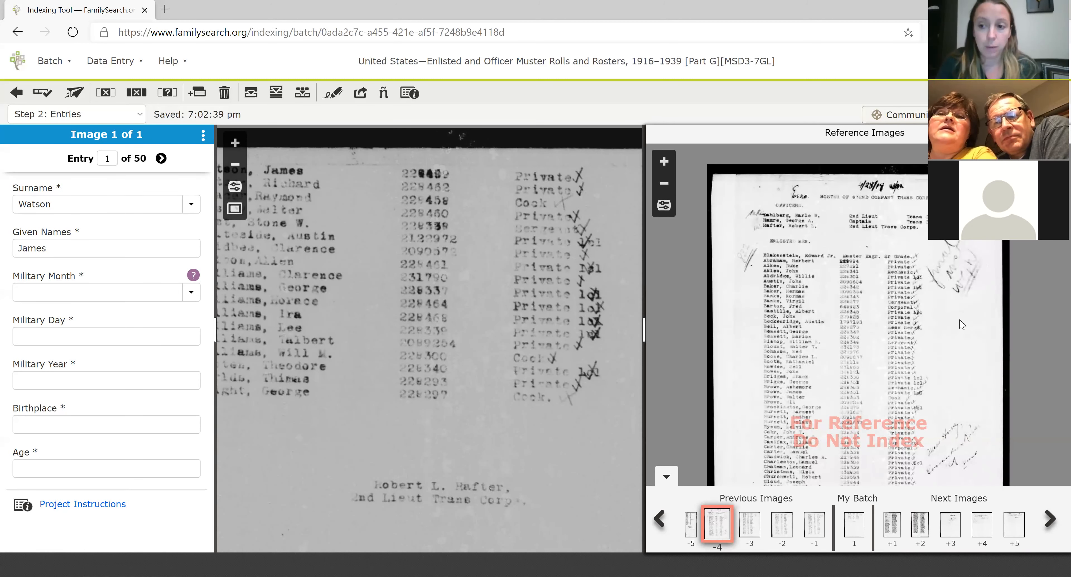
# Examine the heading of reference image -4 up close to find the roster's date.
pyautogui.click(664, 164)
pyautogui.click(664, 167)
pyautogui.moveTo(878, 163); pyautogui.dragTo(826, 374)
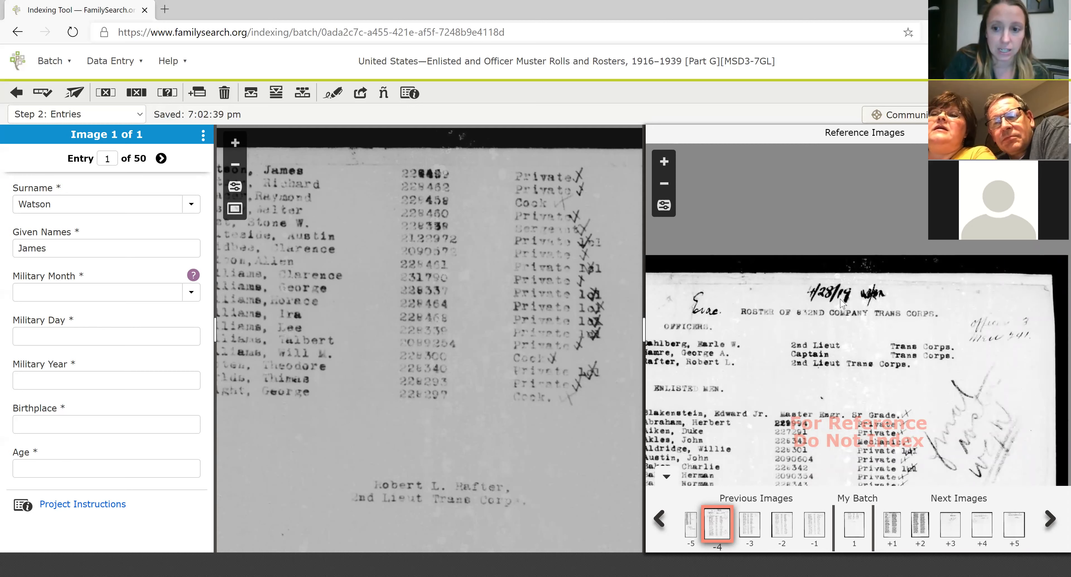
pyautogui.moveTo(819, 384); pyautogui.dragTo(846, 290)
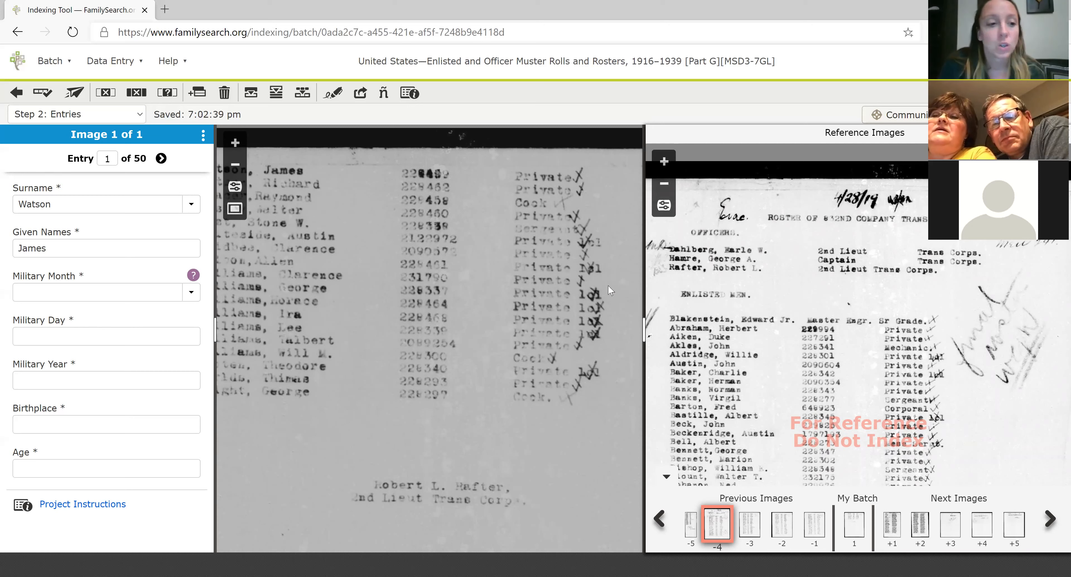
# Set the military date of entry 1 to month Apr, day 28 and year 1919.
pyautogui.click(121, 294)
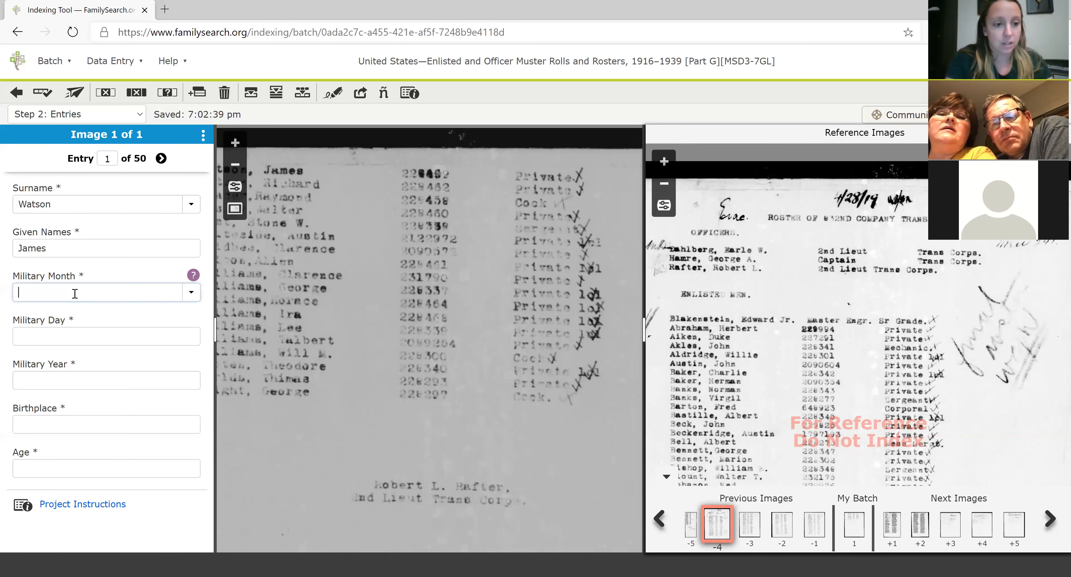
pyautogui.write('A')
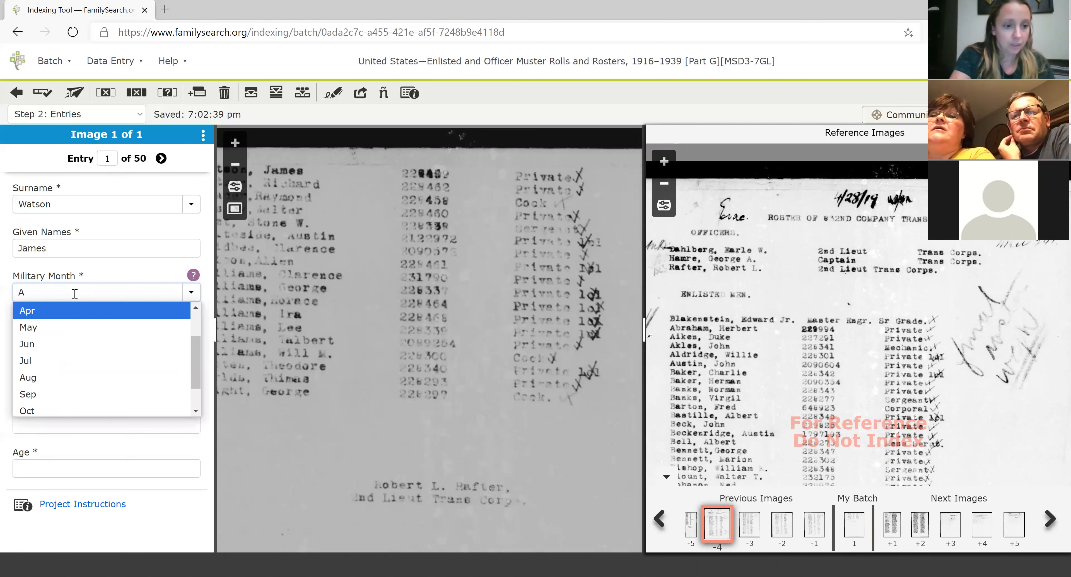
pyautogui.press('Down')
pyautogui.press('Up')
pyautogui.press('Tab')
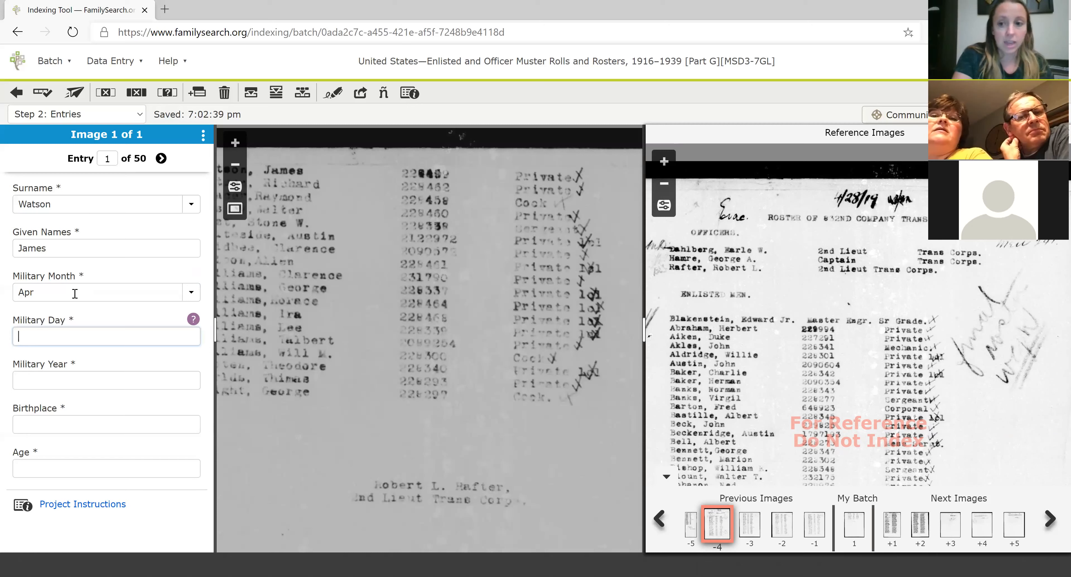
pyautogui.press('Tab')
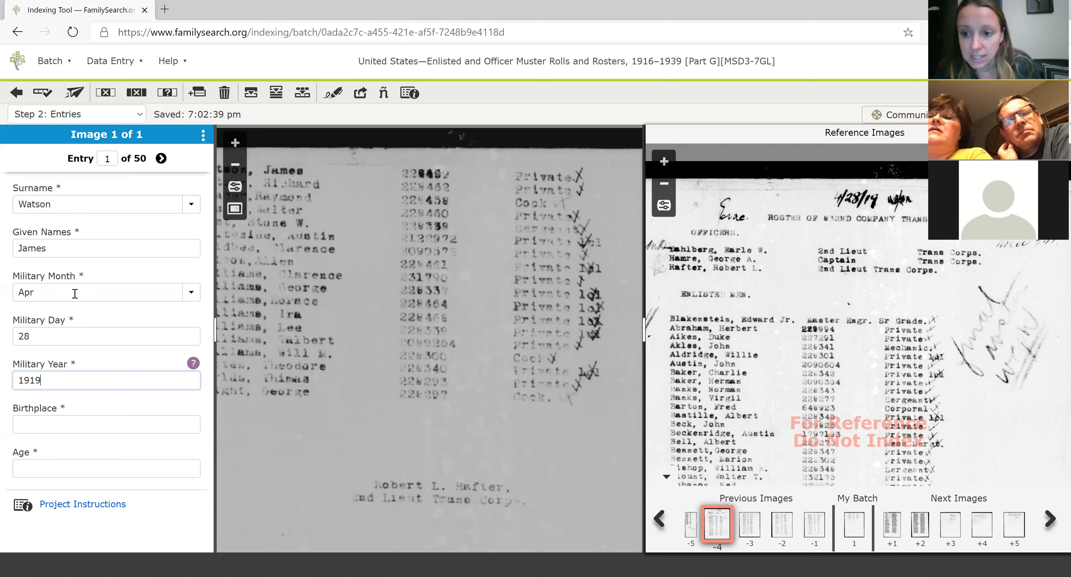
pyautogui.press('Tab')
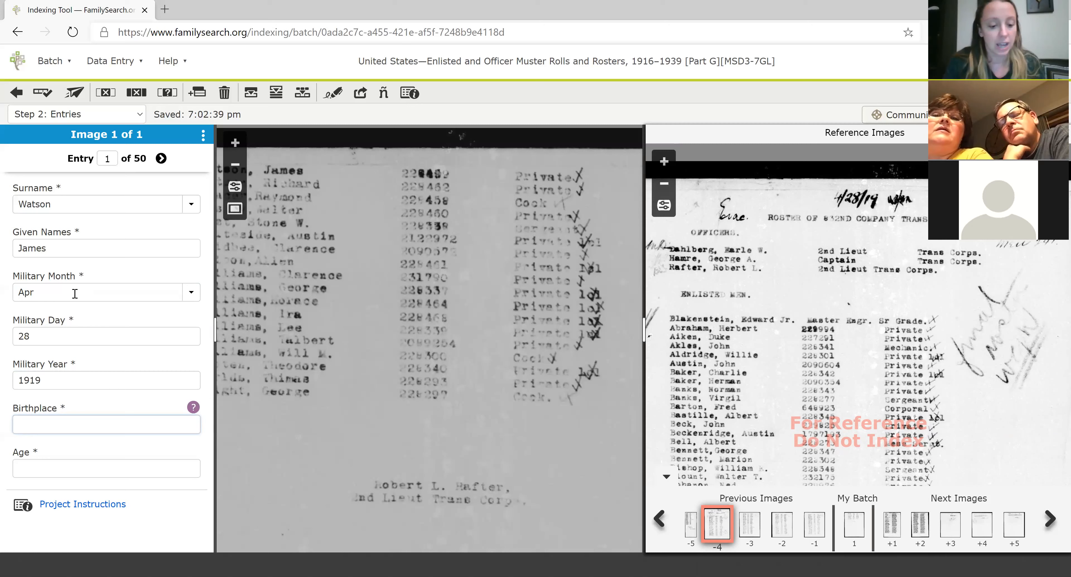
# Mark the birthplace and age of entry 1 as blank and move on to entry 2.
pyautogui.hotkey('ctrl', 'b')
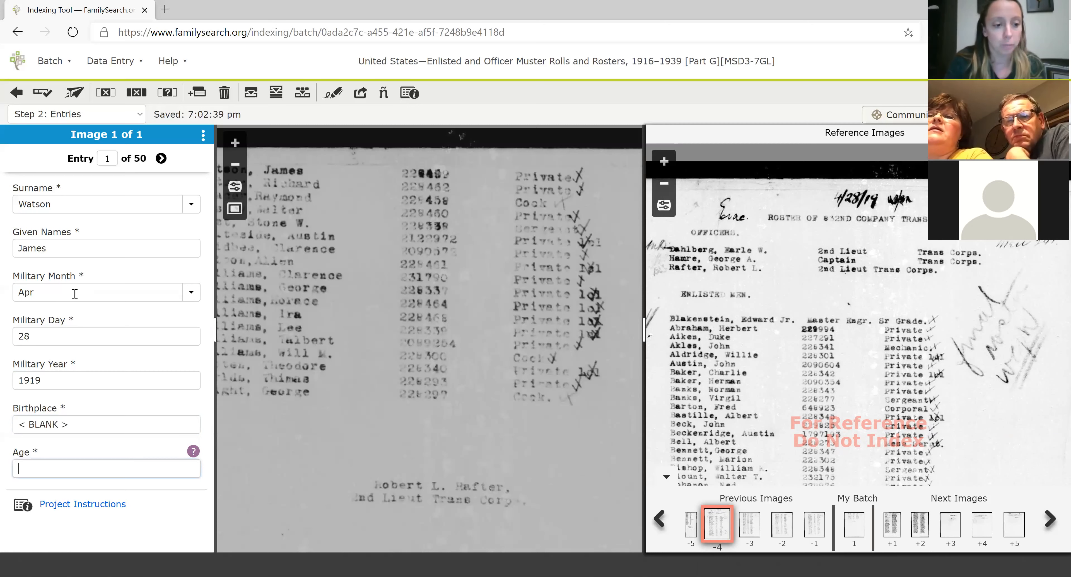
pyautogui.hotkey('ctrl', 'b')
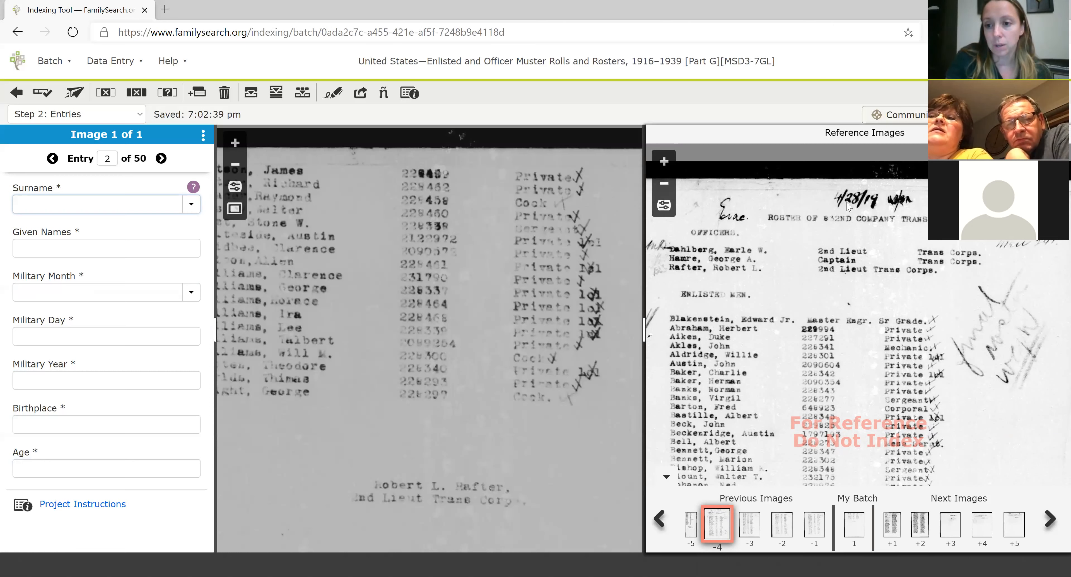
# Return the reference view to the batch's own image, hide the reference images and enlarge the roster's name list.
pyautogui.moveTo(847, 207); pyautogui.dragTo(884, 206)
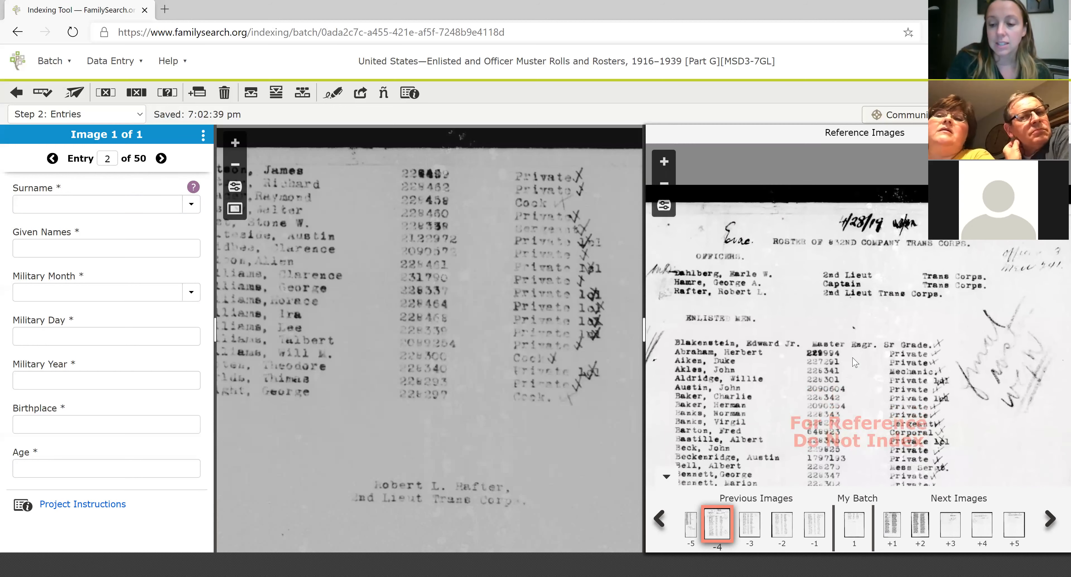
pyautogui.click(853, 533)
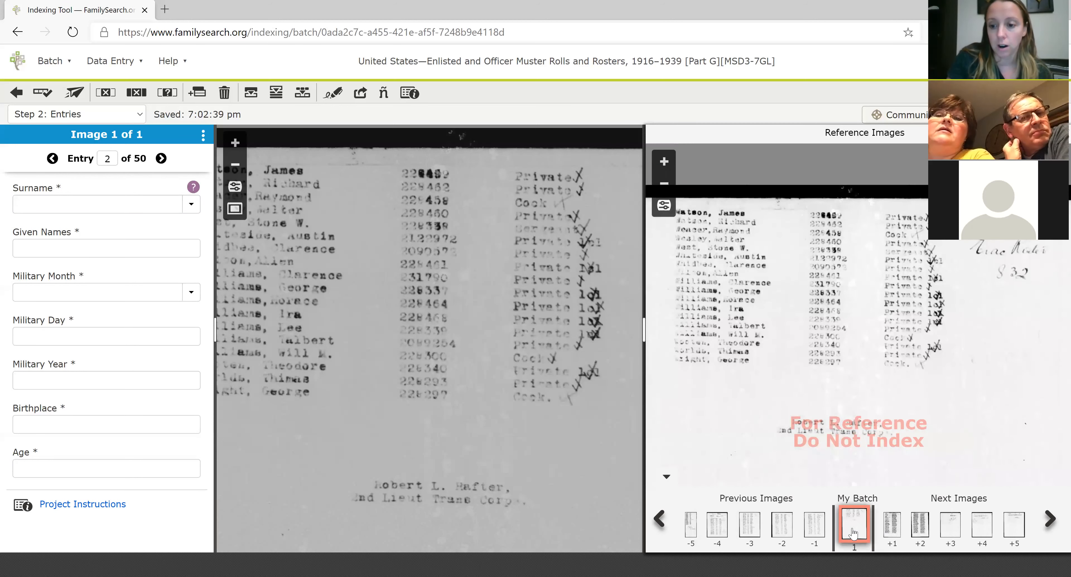
pyautogui.click(235, 208)
pyautogui.scroll(3, 512, 434)
pyautogui.moveTo(499, 399); pyautogui.dragTo(519, 538)
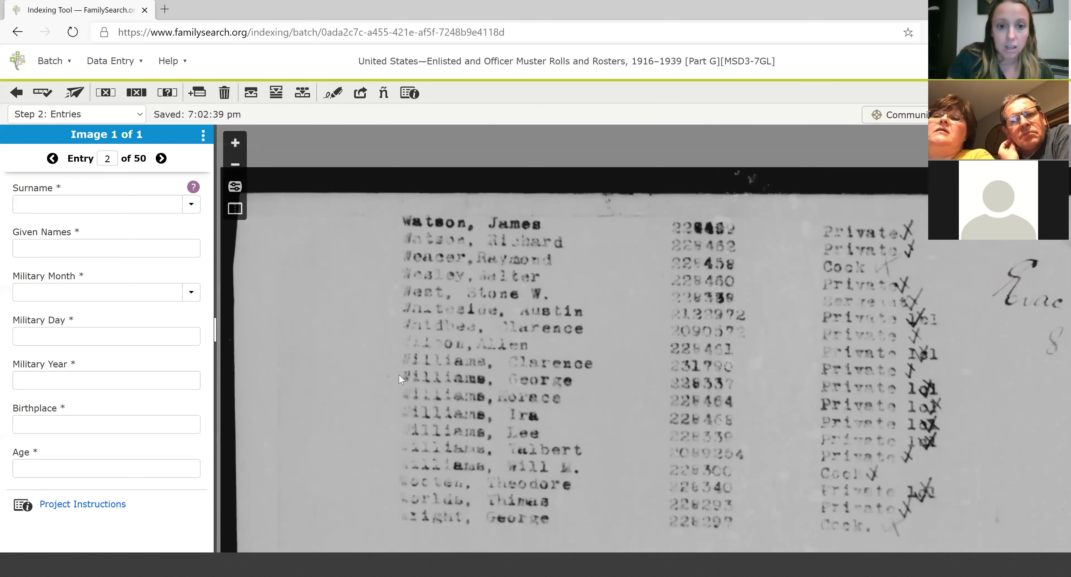
# Enter the surname and given name of the second soldier on the roster in entry 2.
pyautogui.click(92, 198)
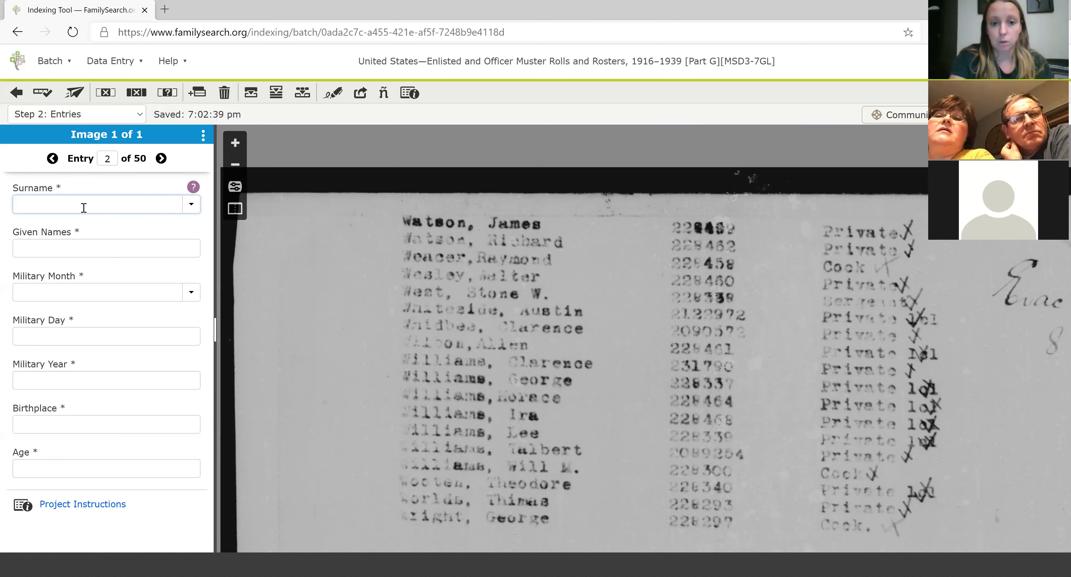
pyautogui.write('Watson')
pyautogui.press('Tab')
pyautogui.write('Richard')
pyautogui.press('Tab')
# Set entry 2's military date to month Apr, day 28 and year 1919, and mark birthplace and age as blank.
pyautogui.write('A')
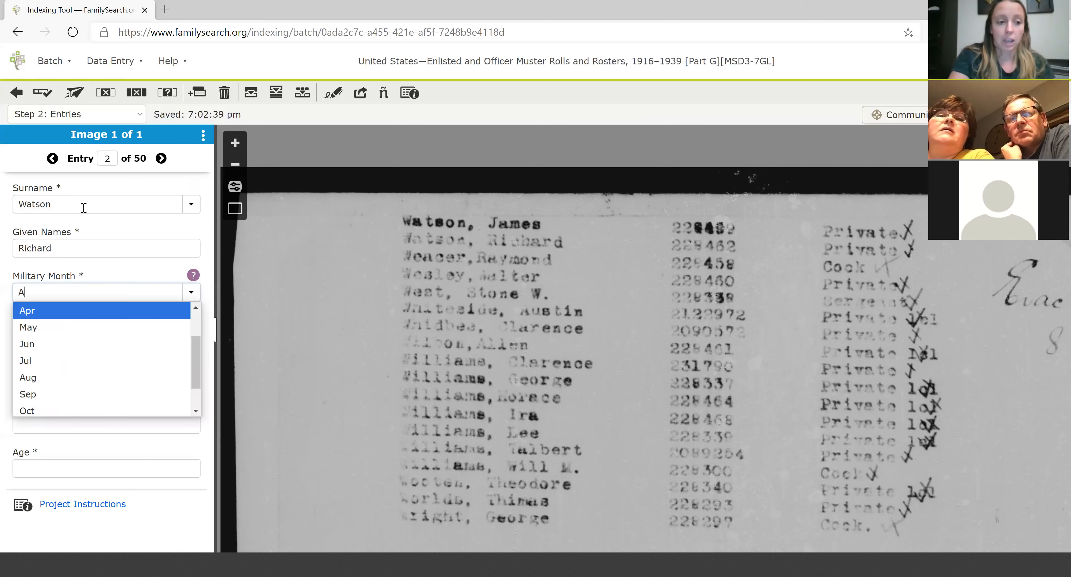
pyautogui.press('Tab')
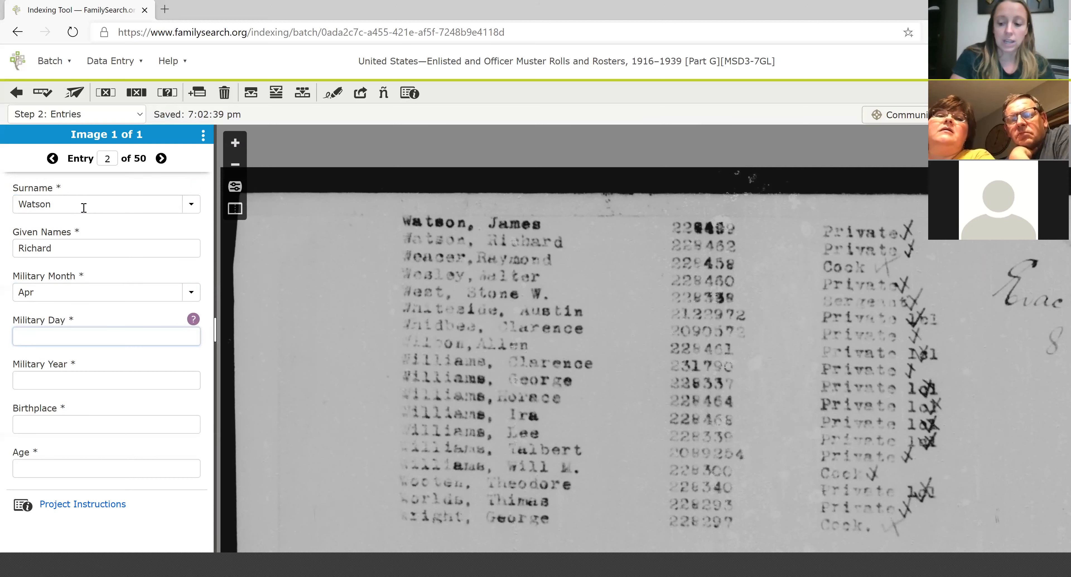
pyautogui.press('Tab')
pyautogui.write('191')
pyautogui.press('Tab')
pyautogui.hotkey('ctrl', 'b')
pyautogui.press('Tab')
pyautogui.hotkey('ctrl', 'b')
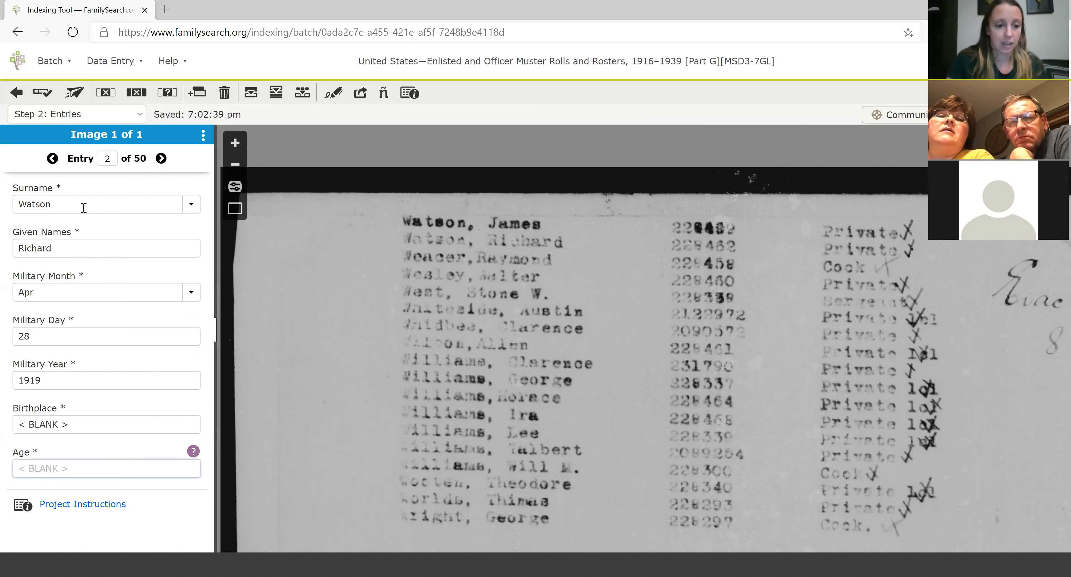
pyautogui.press('Tab')
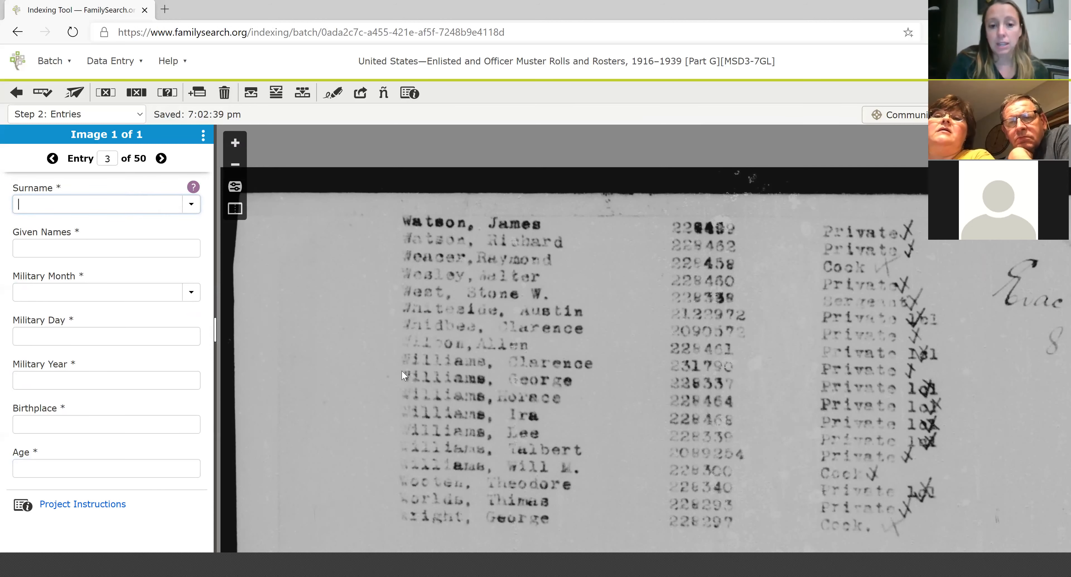
# View the end of the roster's name list and step forward through the unused entries to entry 12.
pyautogui.moveTo(390, 303); pyautogui.dragTo(378, 220)
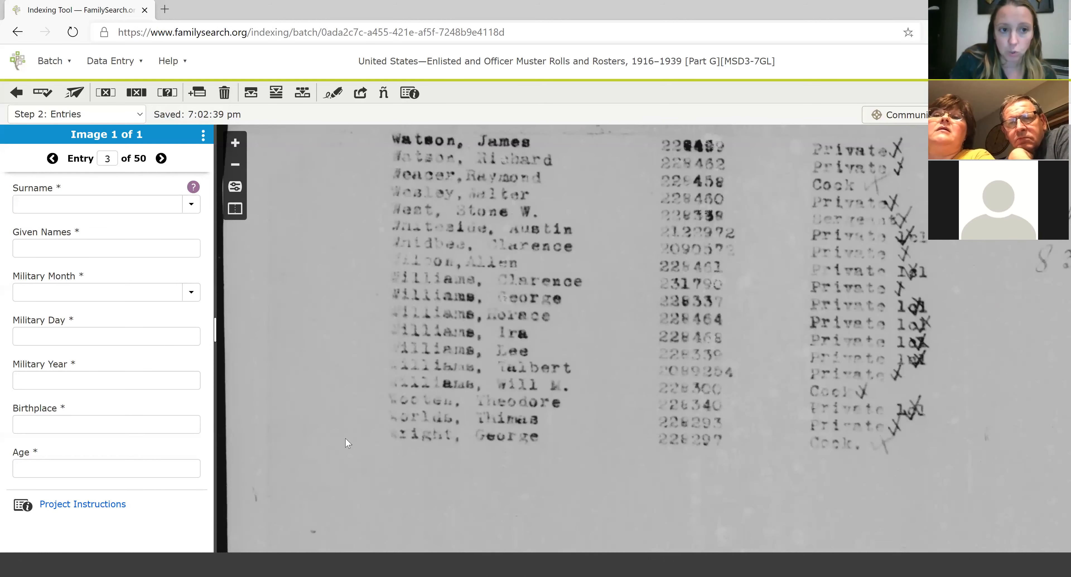
pyautogui.click(160, 159)
pyautogui.click(160, 159)
pyautogui.click(160, 159)
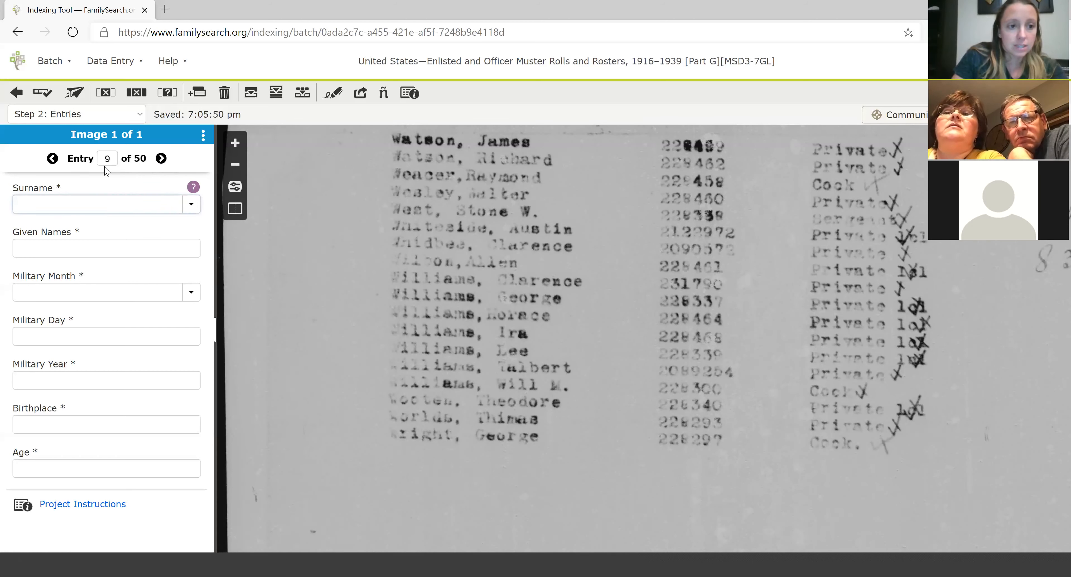
pyautogui.click(161, 165)
pyautogui.click(161, 165)
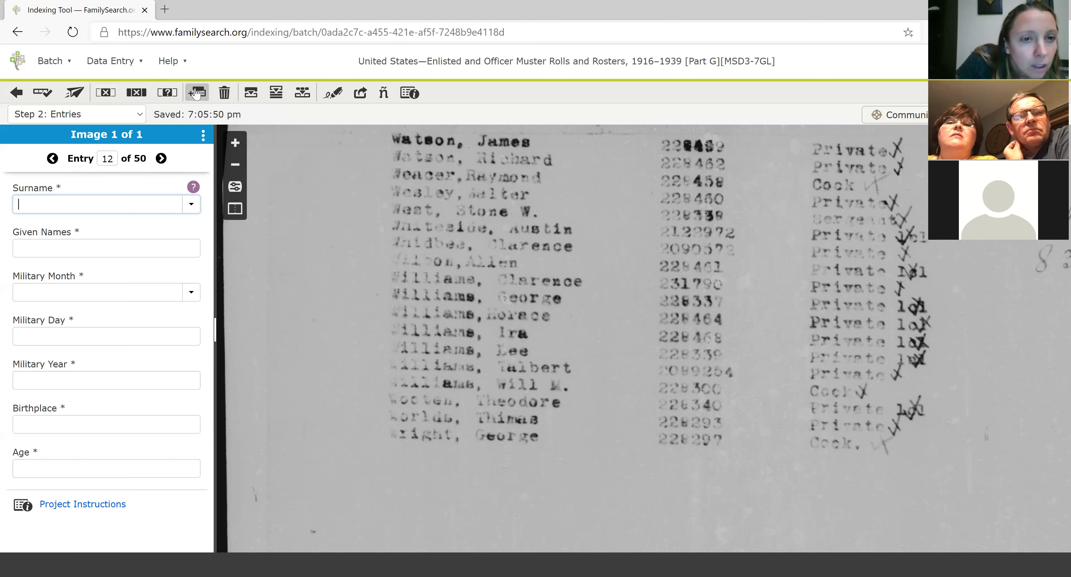
# Mark all fields of entry 12 as blank and look at the settings for adding multiple entries.
pyautogui.click(134, 94)
pyautogui.click(107, 97)
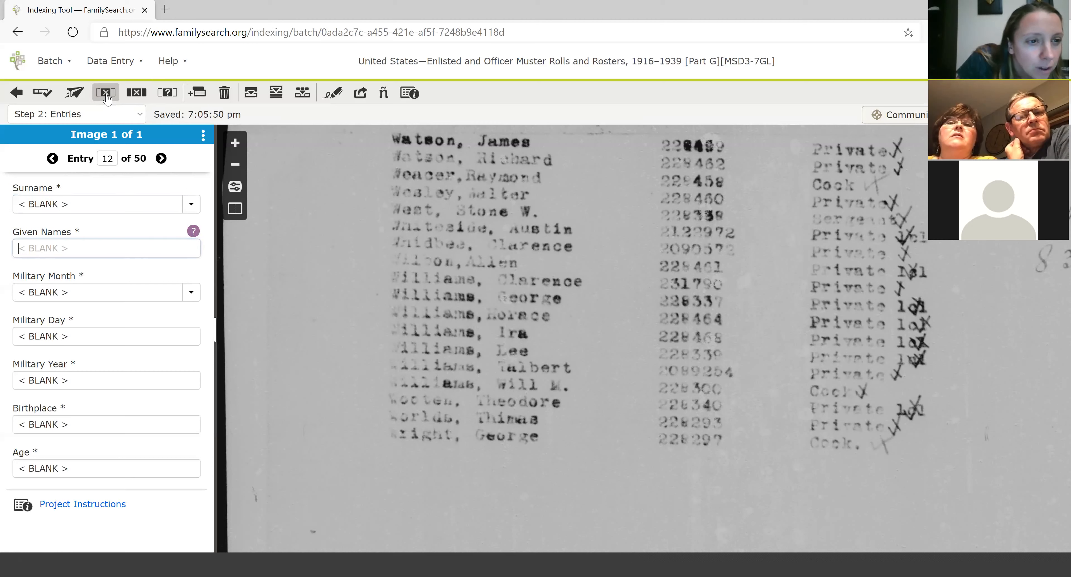
pyautogui.click(193, 98)
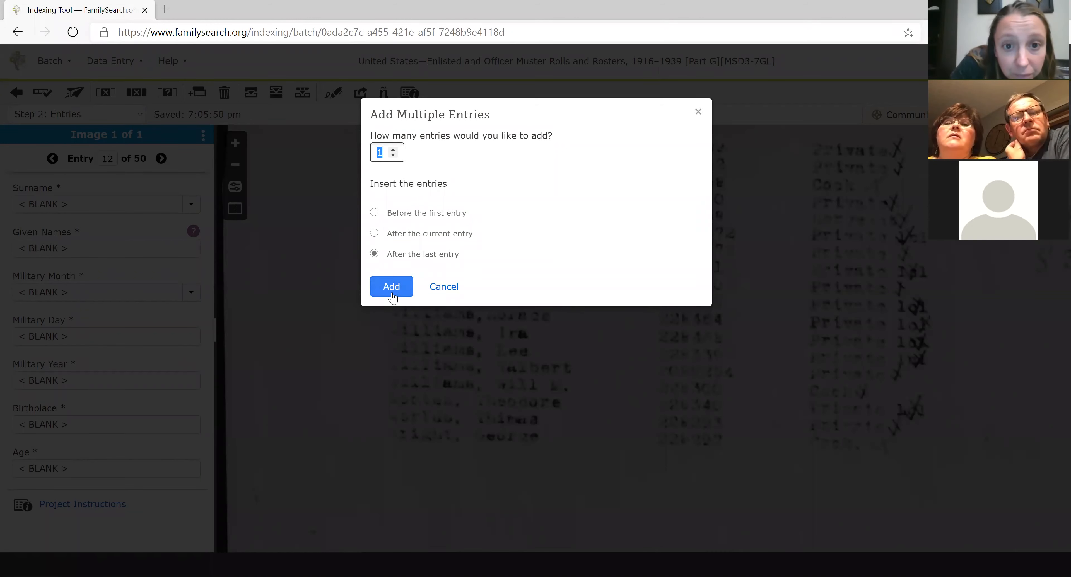
pyautogui.click(444, 286)
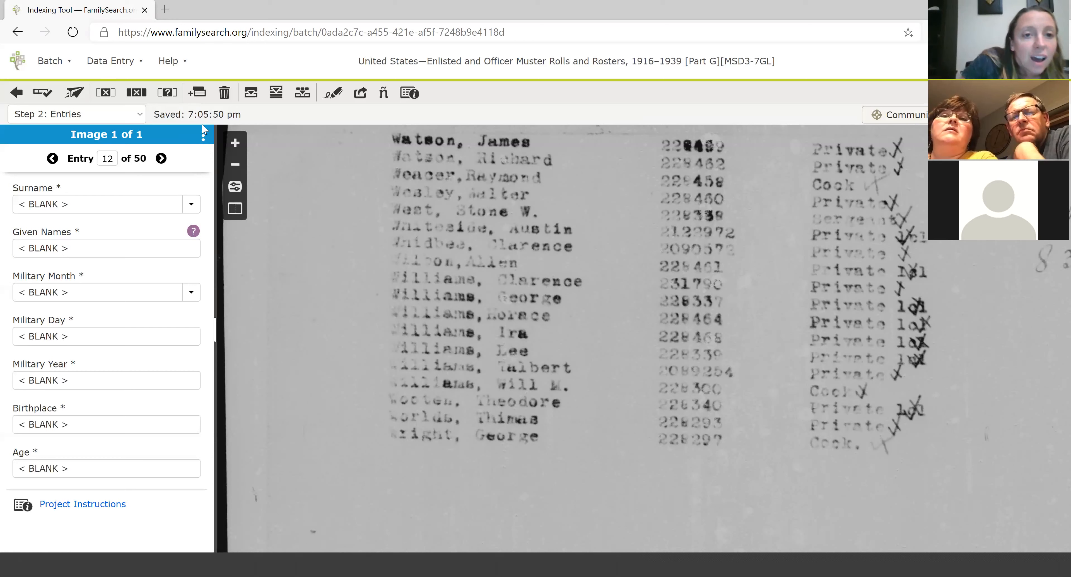
# Mark the given names and military month of entry 12 as unreadable and view the settings for adding entries again.
pyautogui.click(203, 135)
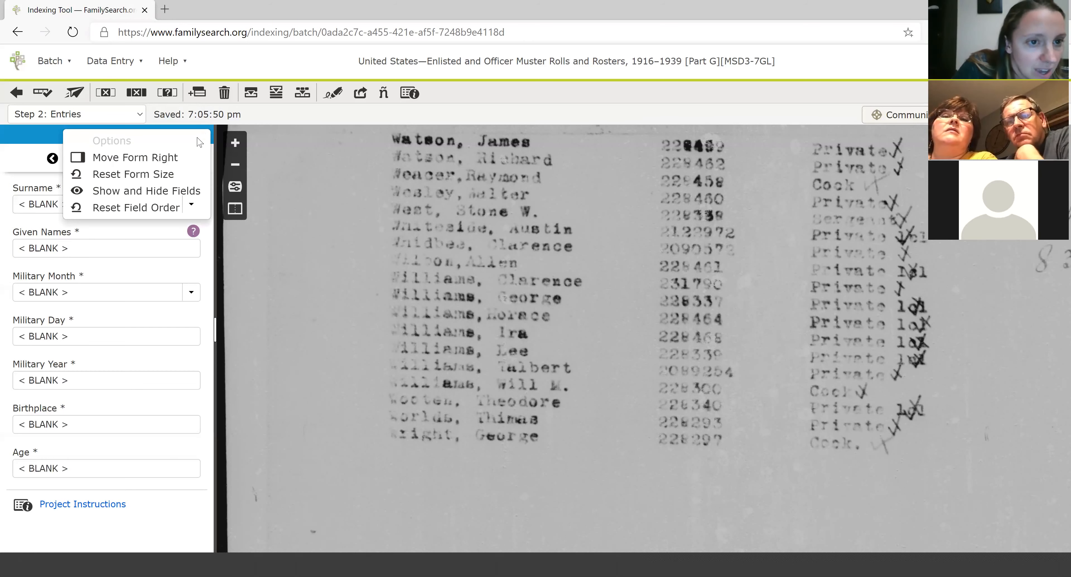
pyautogui.click(173, 99)
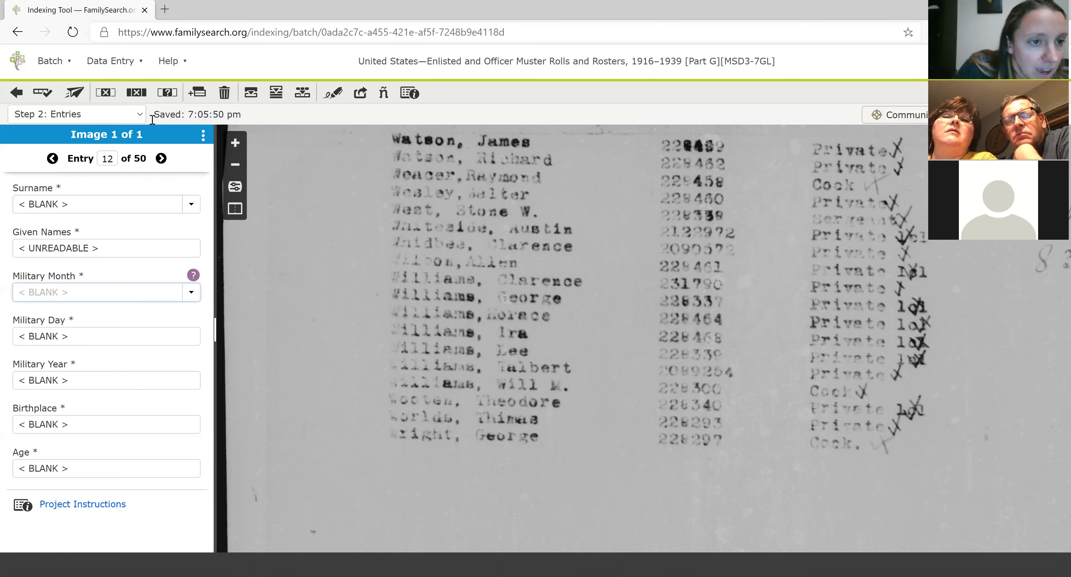
pyautogui.click(165, 98)
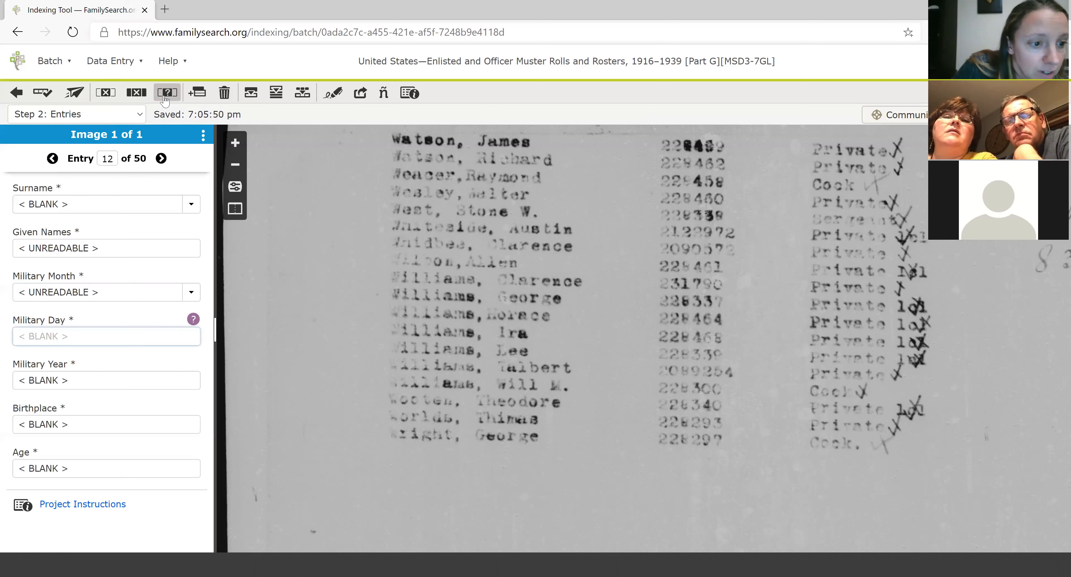
pyautogui.click(198, 92)
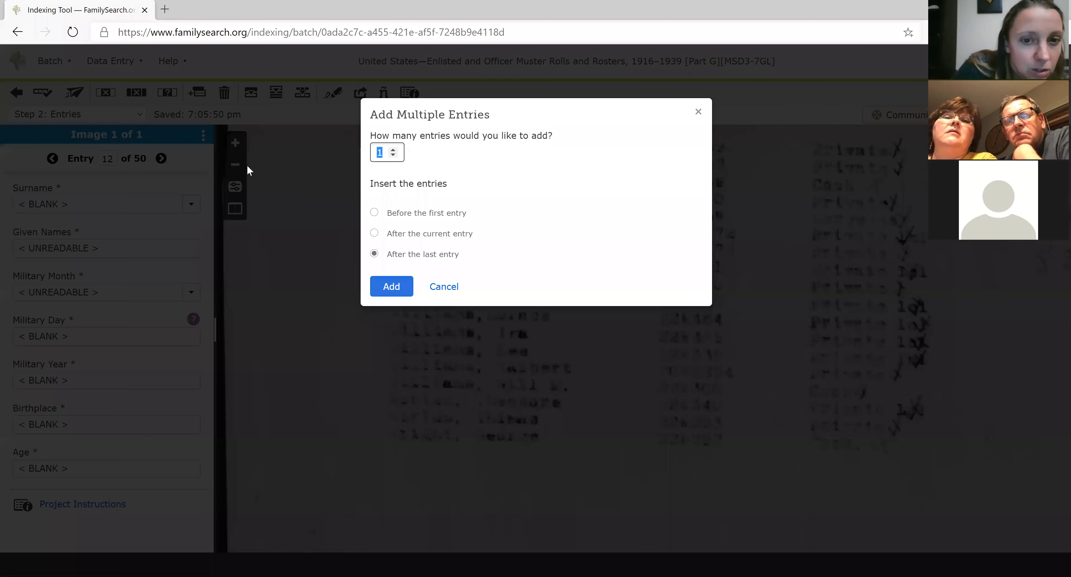
pyautogui.click(443, 287)
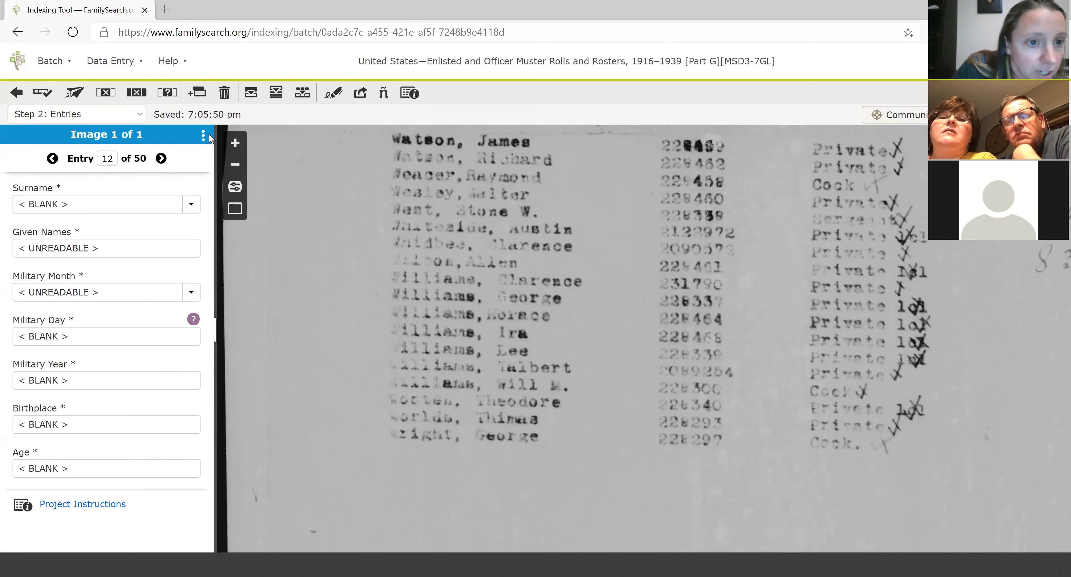
# Reset the field order of the data entry form.
pyautogui.click(207, 140)
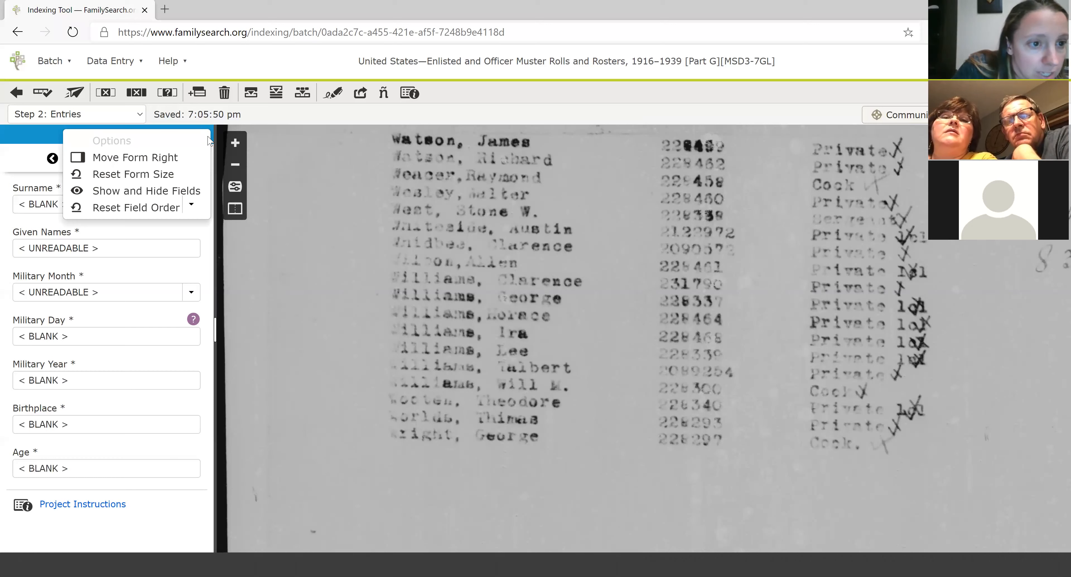
pyautogui.click(168, 212)
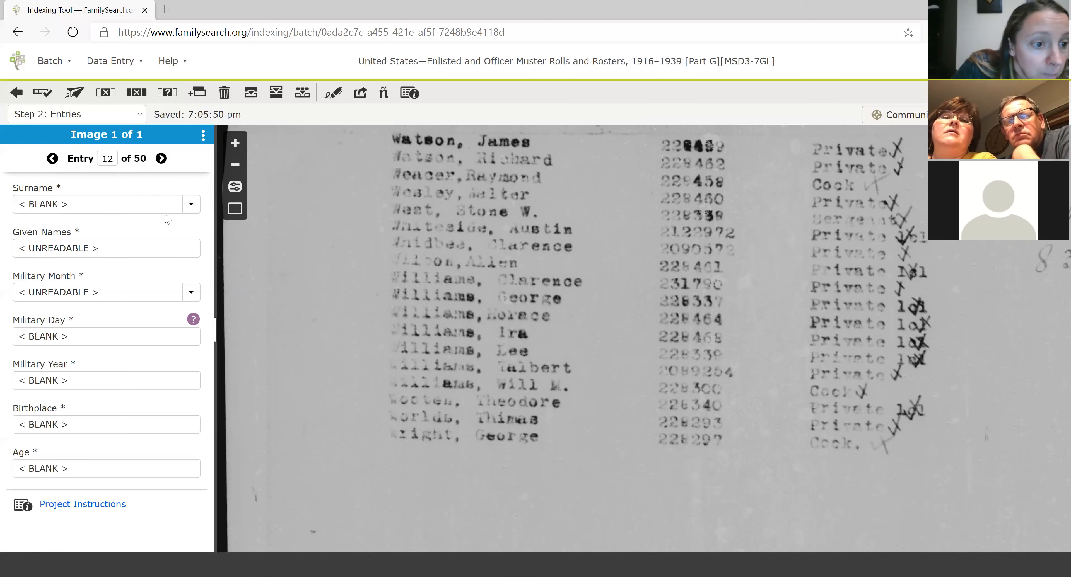
pyautogui.click(204, 139)
pyautogui.click(109, 209)
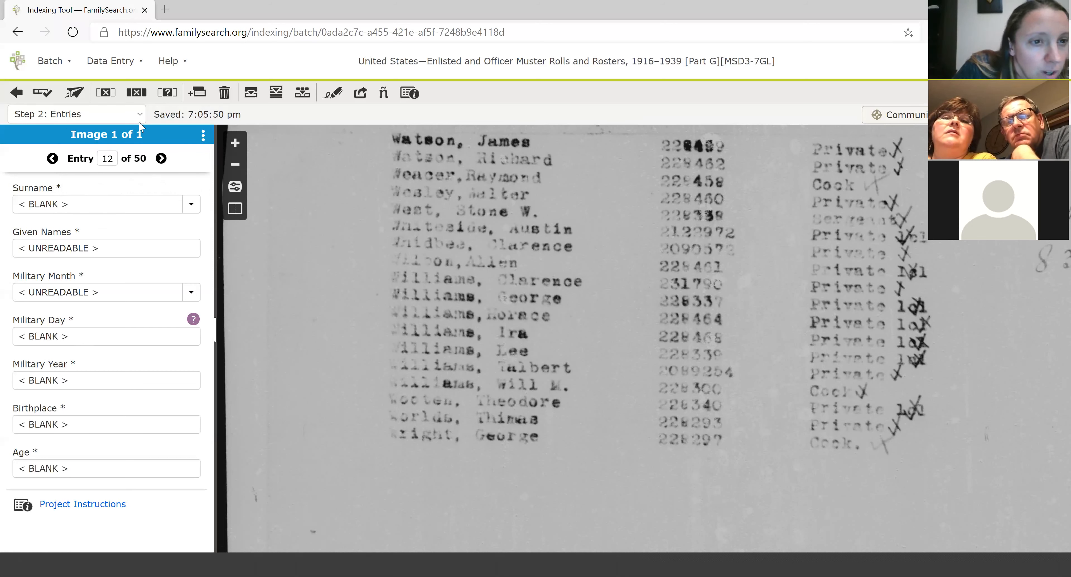
# Mark the military day of entry 12 as unreadable, and then mark the whole entry as blank.
pyautogui.click(167, 92)
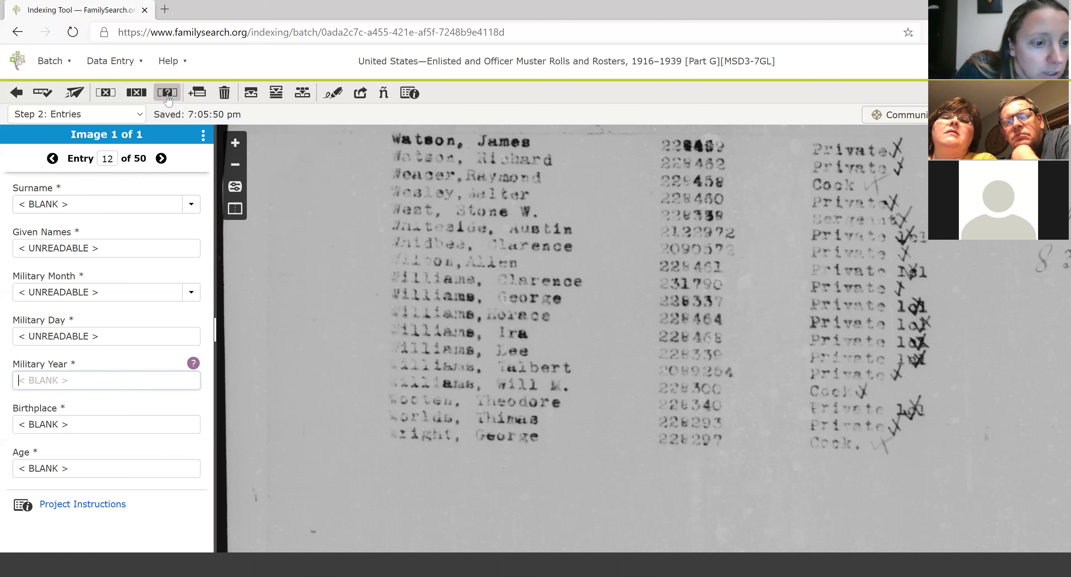
pyautogui.click(136, 93)
pyautogui.click(105, 93)
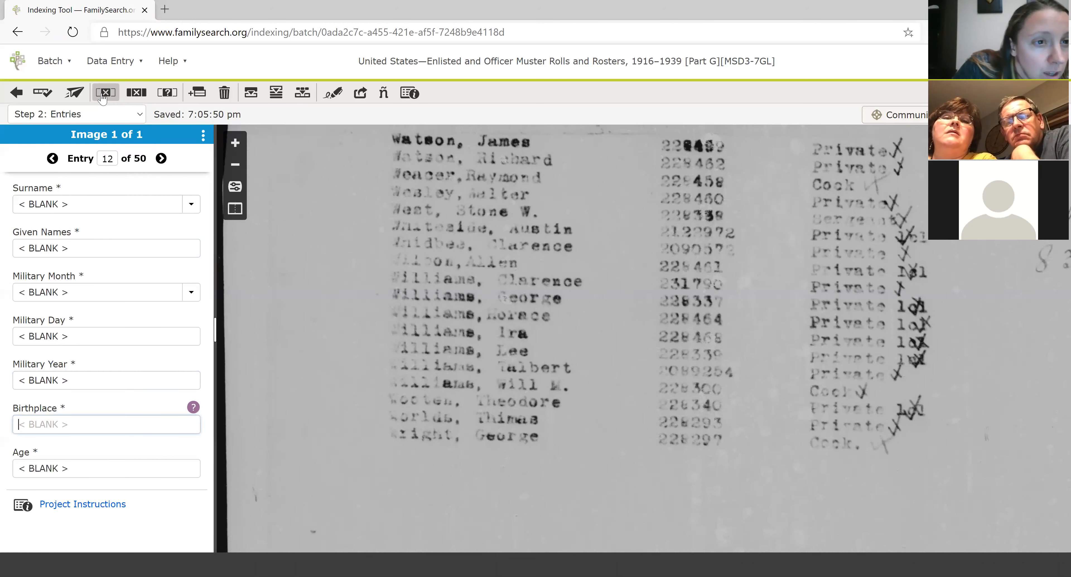
# Delete all blank entries from the batch.
pyautogui.click(226, 98)
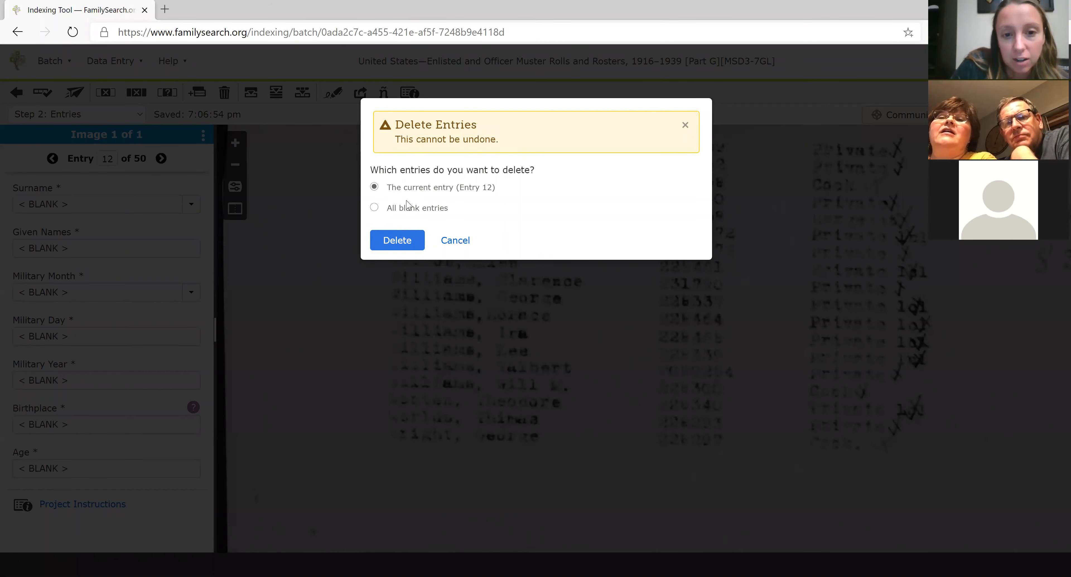
pyautogui.click(374, 210)
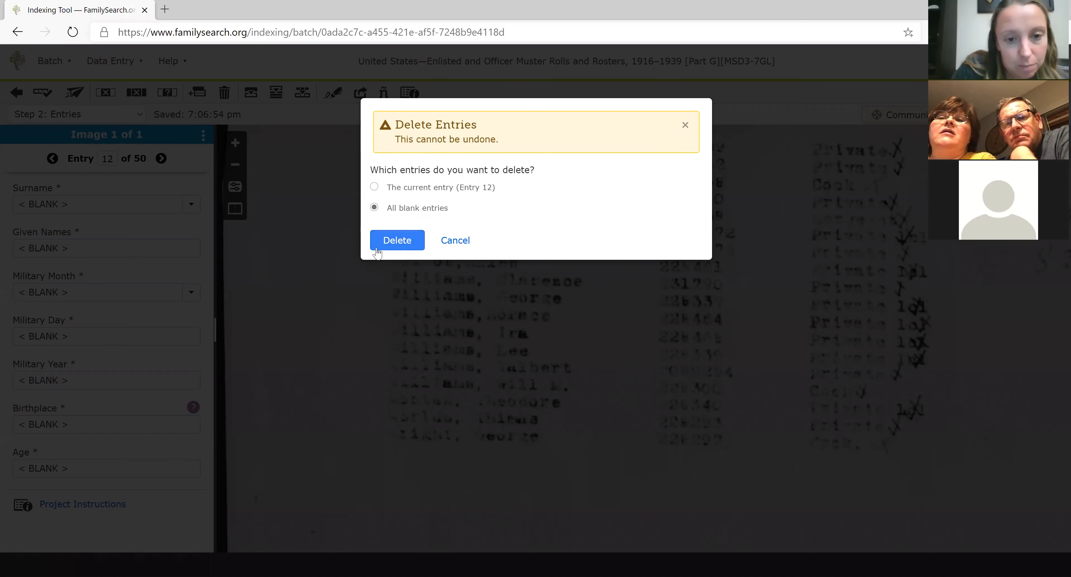
pyautogui.click(397, 241)
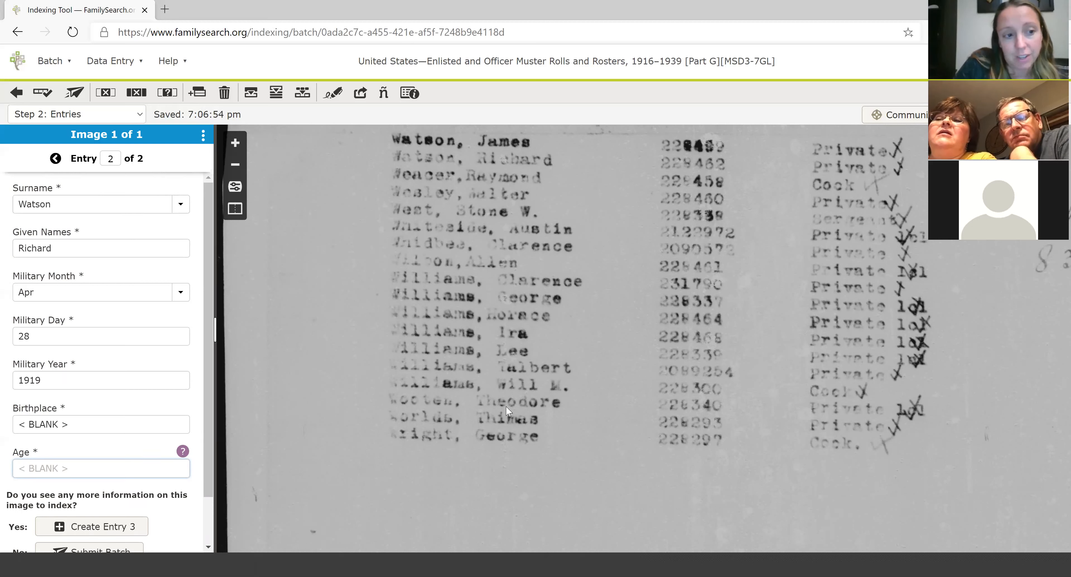
# Review entries 1 and 2 and create entry 3 for the next person on the image.
pyautogui.click(55, 158)
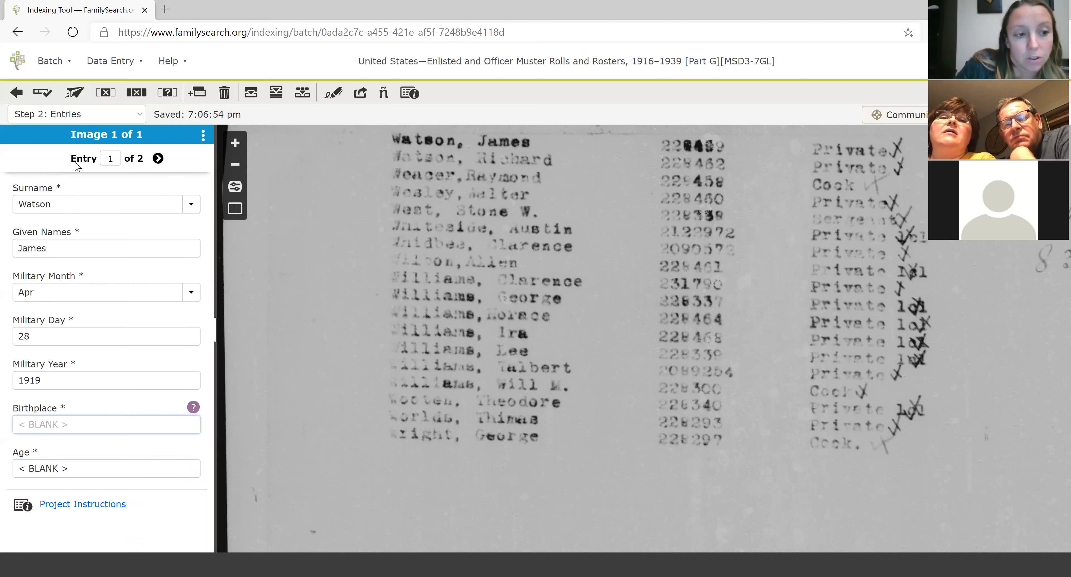
pyautogui.click(157, 162)
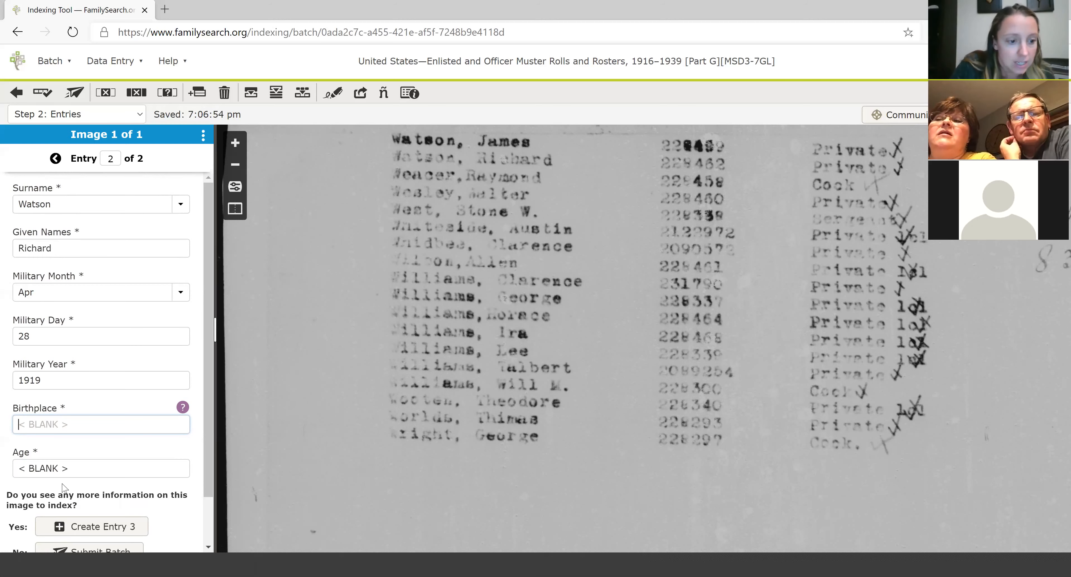
pyautogui.scroll(-2, 63, 488)
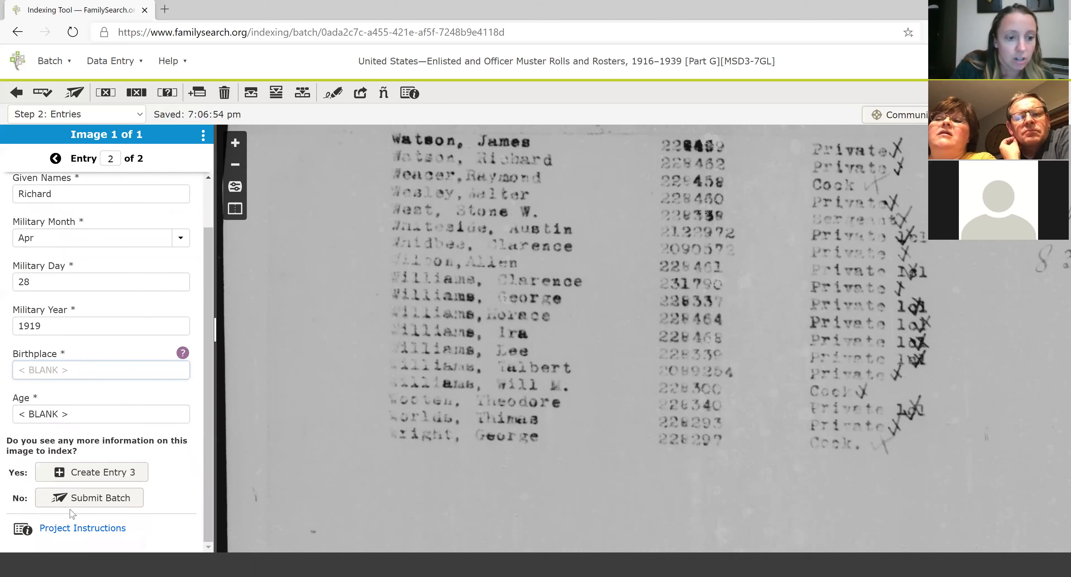
pyautogui.click(48, 477)
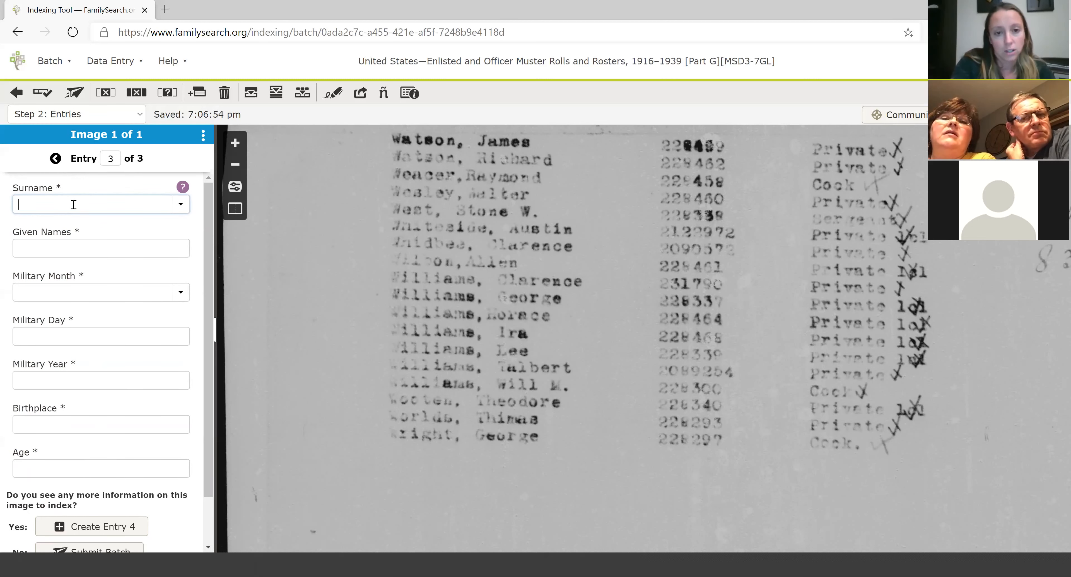
# Enter the third listed person's surname and given name in entry 3, with Apr as the military month.
pyautogui.write('Weacer')
pyautogui.press('Tab')
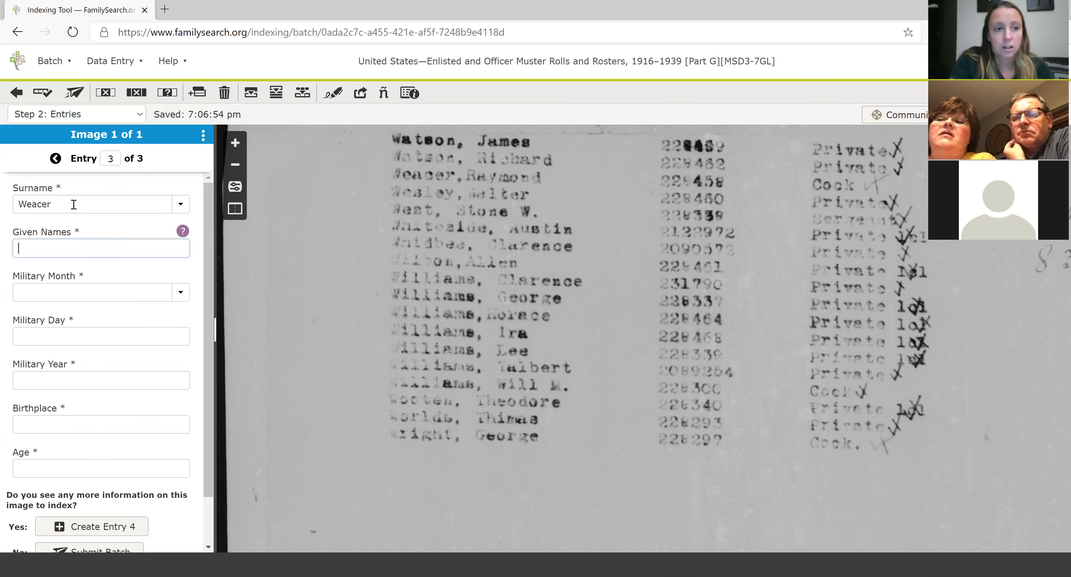
pyautogui.write('Raymond')
pyautogui.press('Tab')
pyautogui.write('Apr')
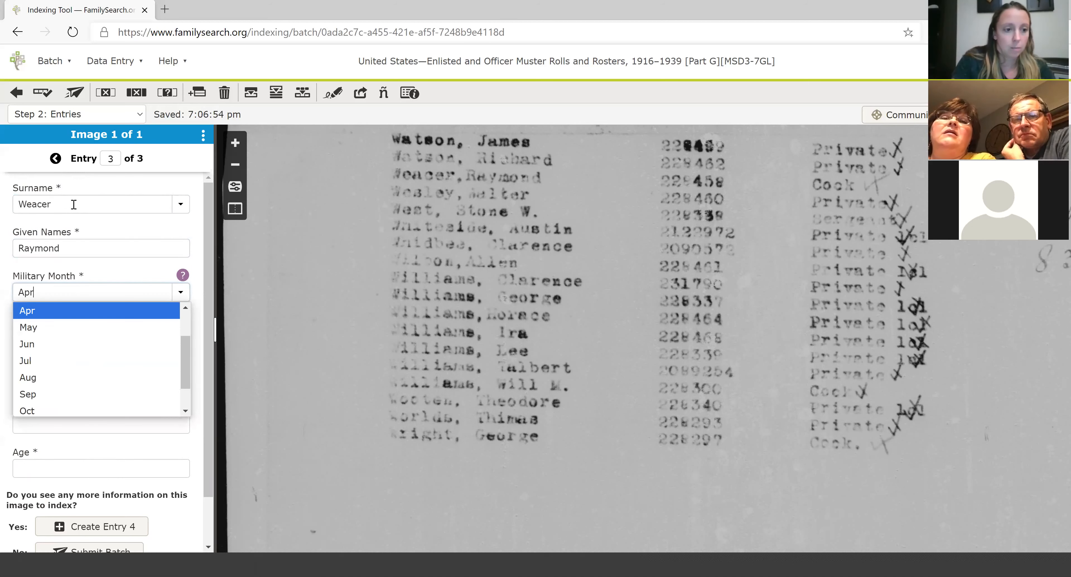
pyautogui.press('Tab')
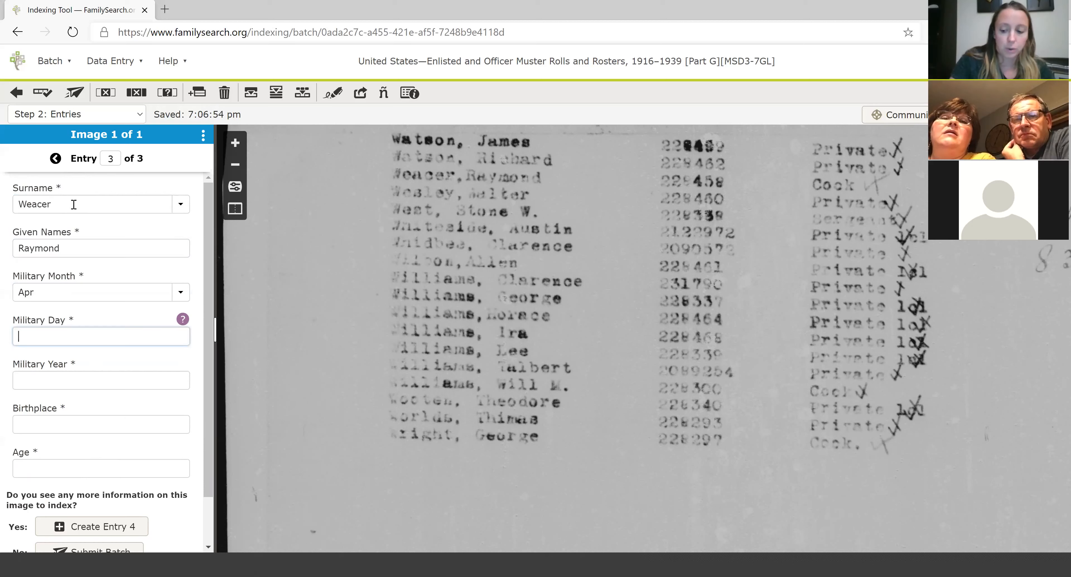
# Complete entry 3 with military day 28 and year 1919, marking the birthplace and age as blank.
pyautogui.press('Tab')
pyautogui.write('1')
pyautogui.press('Tab')
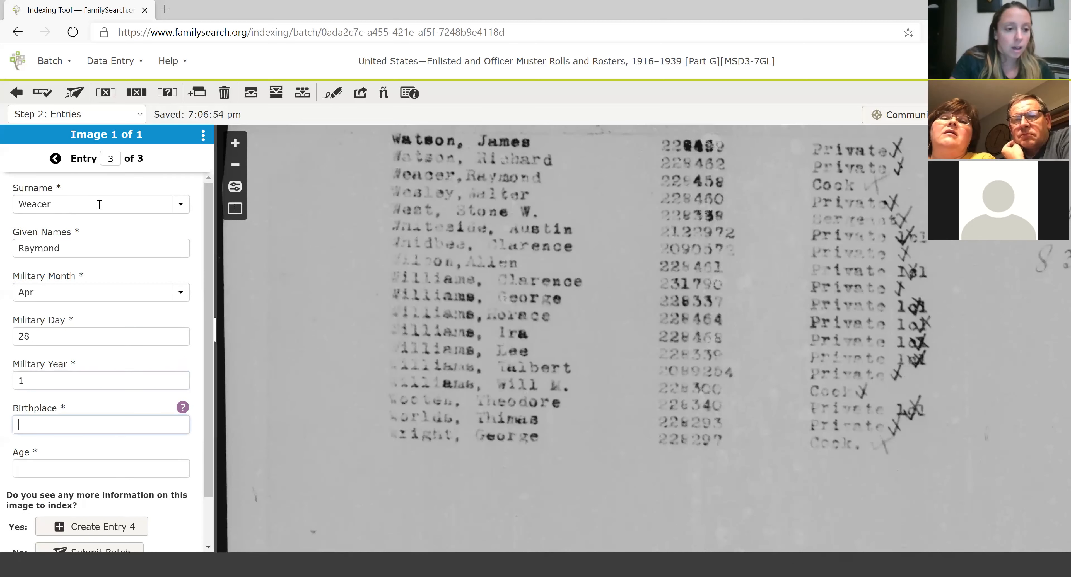
pyautogui.press('BackSpace')
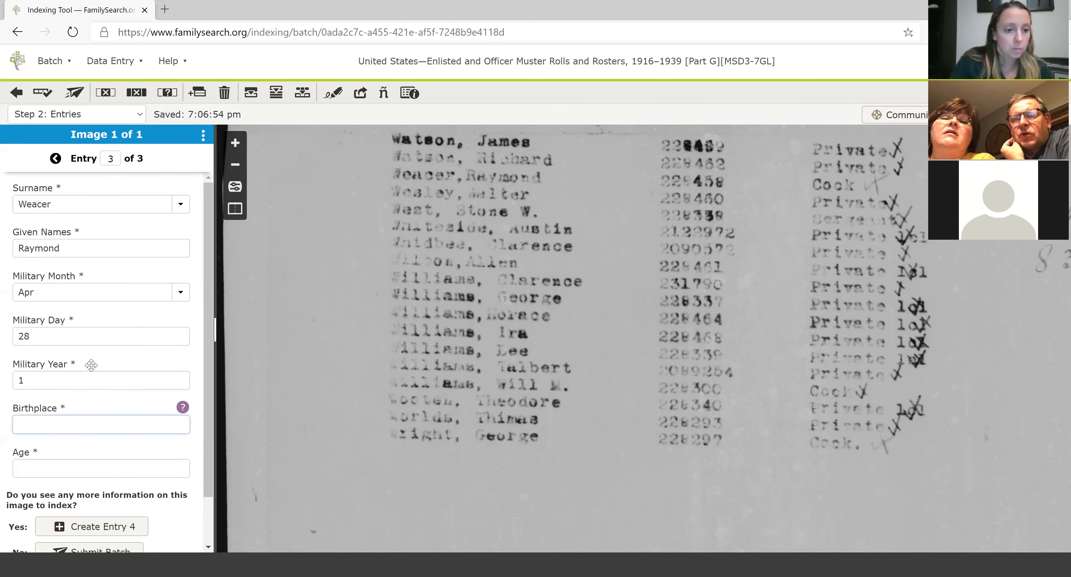
pyautogui.click(91, 382)
pyautogui.write('919')
pyautogui.press('Tab')
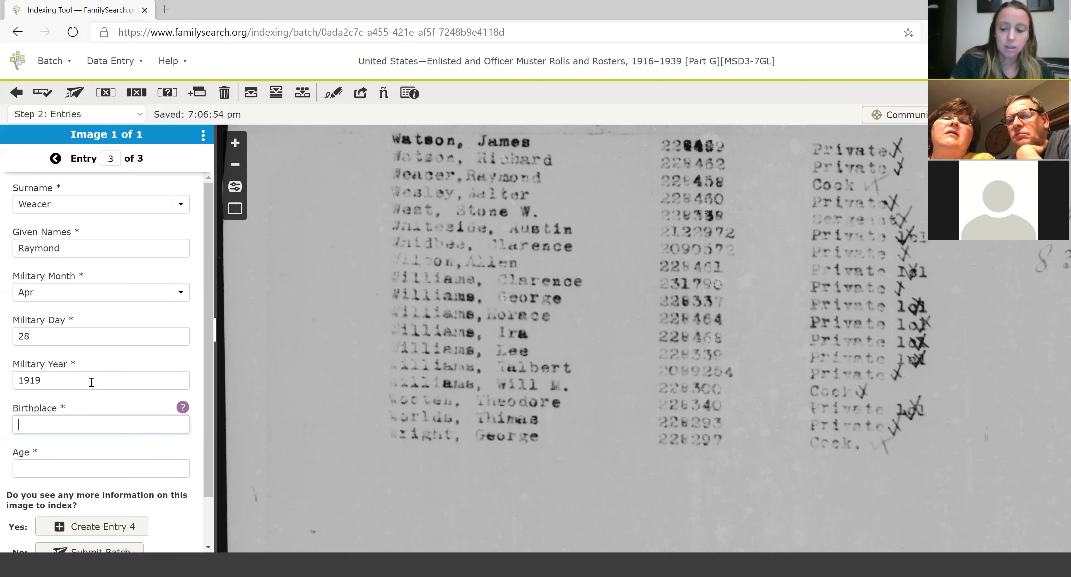
pyautogui.hotkey('ctrl', 'b')
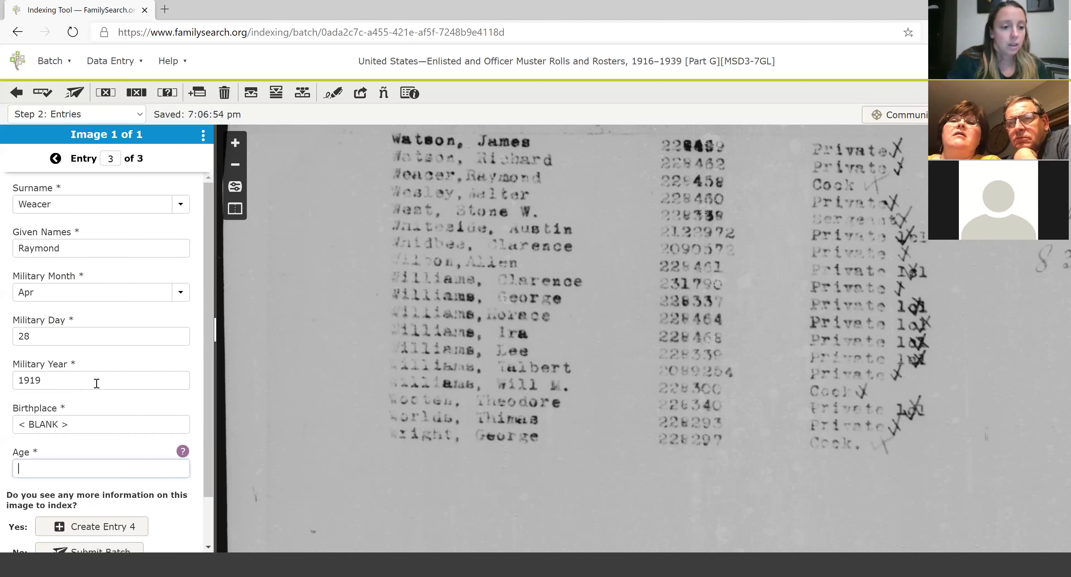
pyautogui.hotkey('ctrl', 'b')
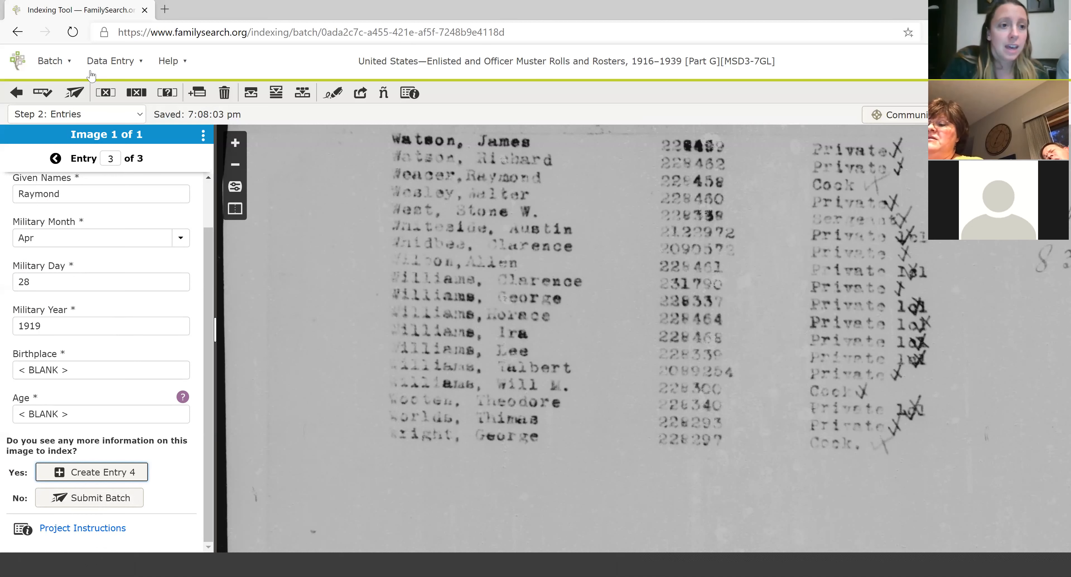
# Leave the batch through the FamilySearch home page and look over the batches and progress in Web Indexing.
pyautogui.click(51, 62)
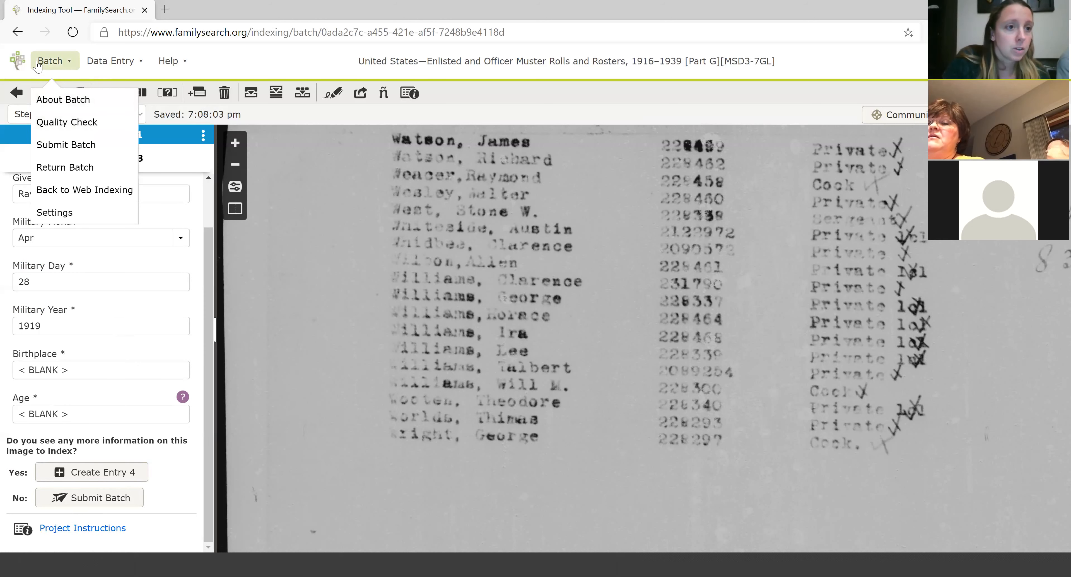
pyautogui.click(17, 65)
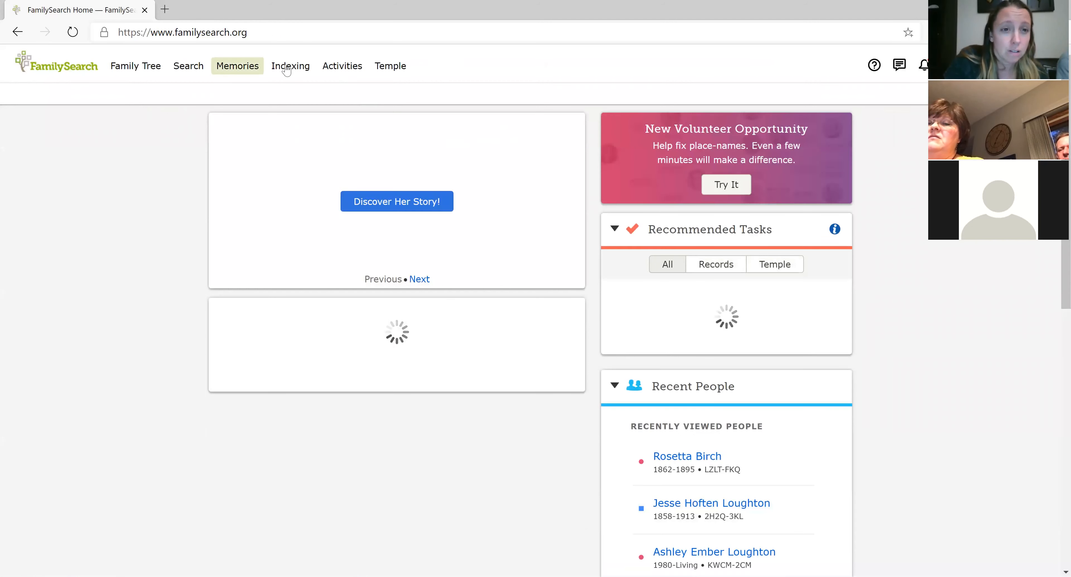
pyautogui.click(287, 69)
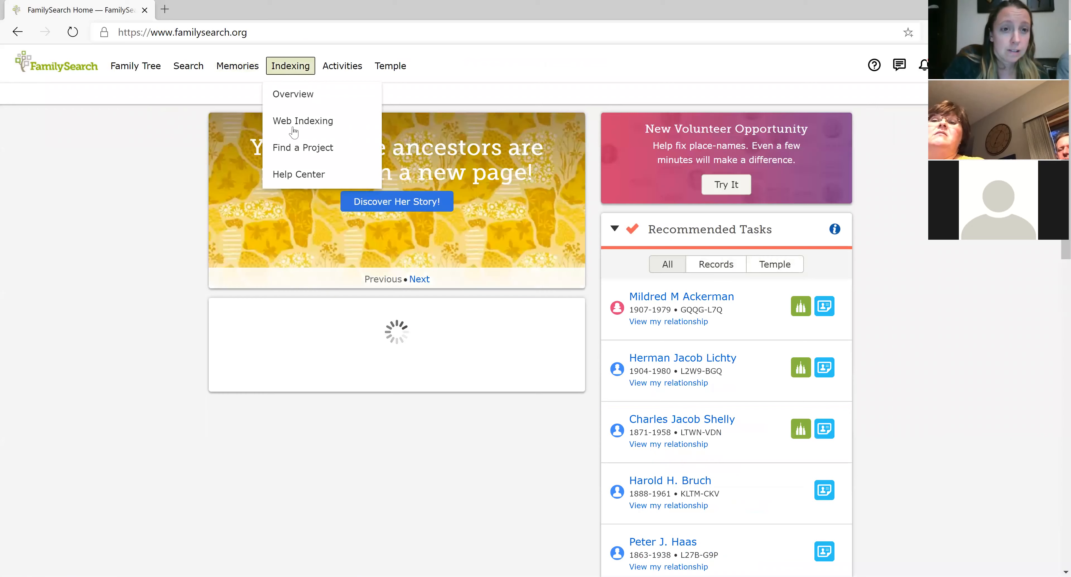
pyautogui.click(291, 120)
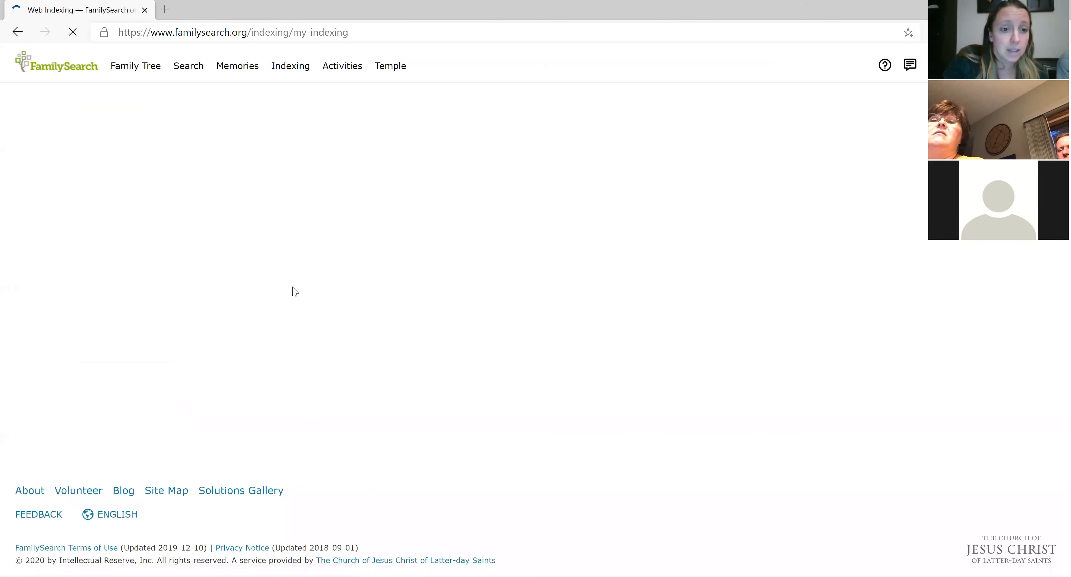
pyautogui.scroll(-5, 348, 444)
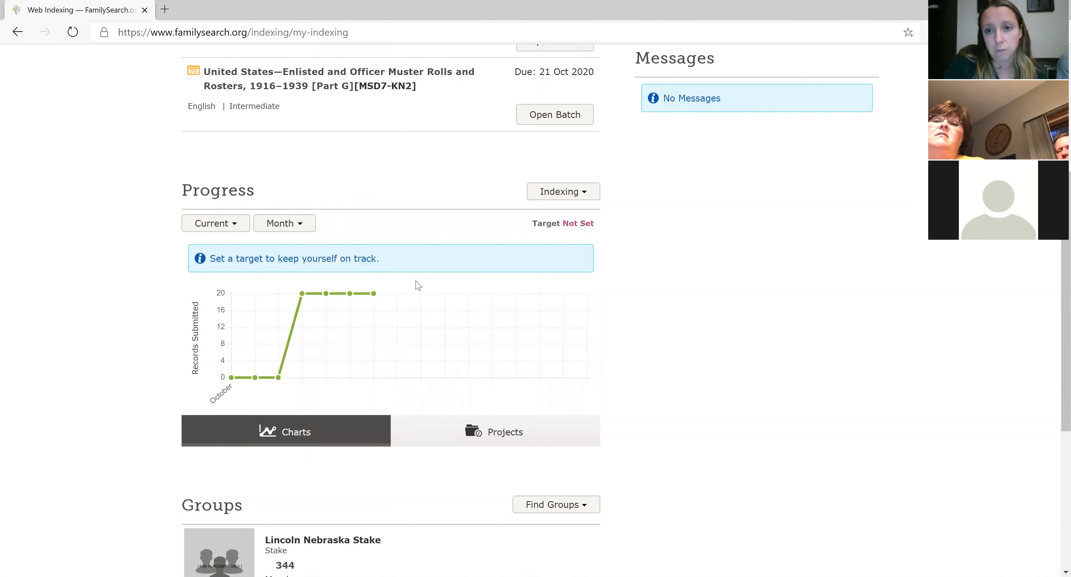
pyautogui.scroll(4, 339, 323)
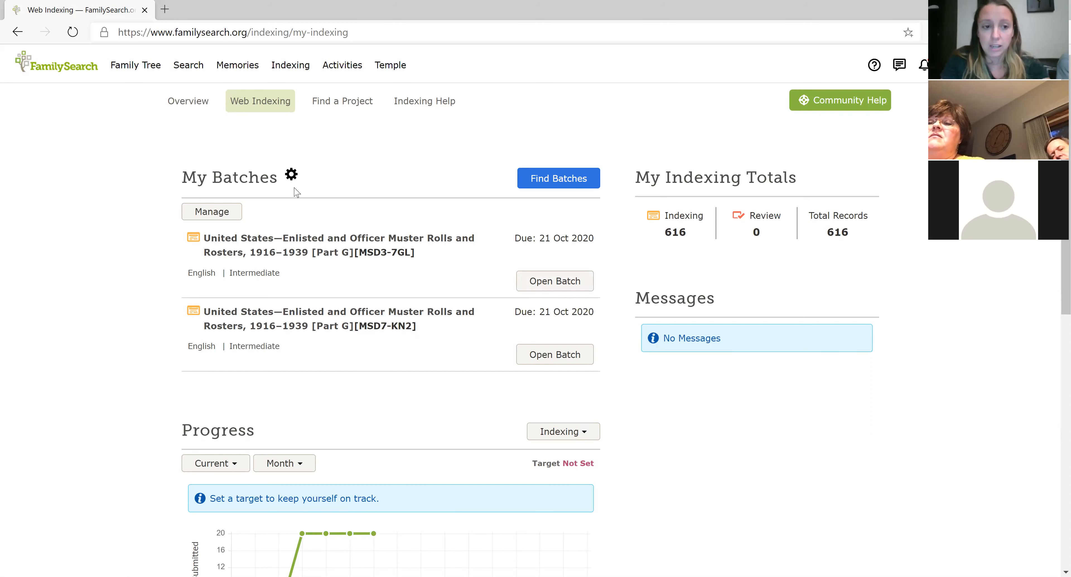
# Reopen batch MSD3-7GL, accept the Index dates notice, and look through its saved entries up to entry 3.
pyautogui.click(544, 284)
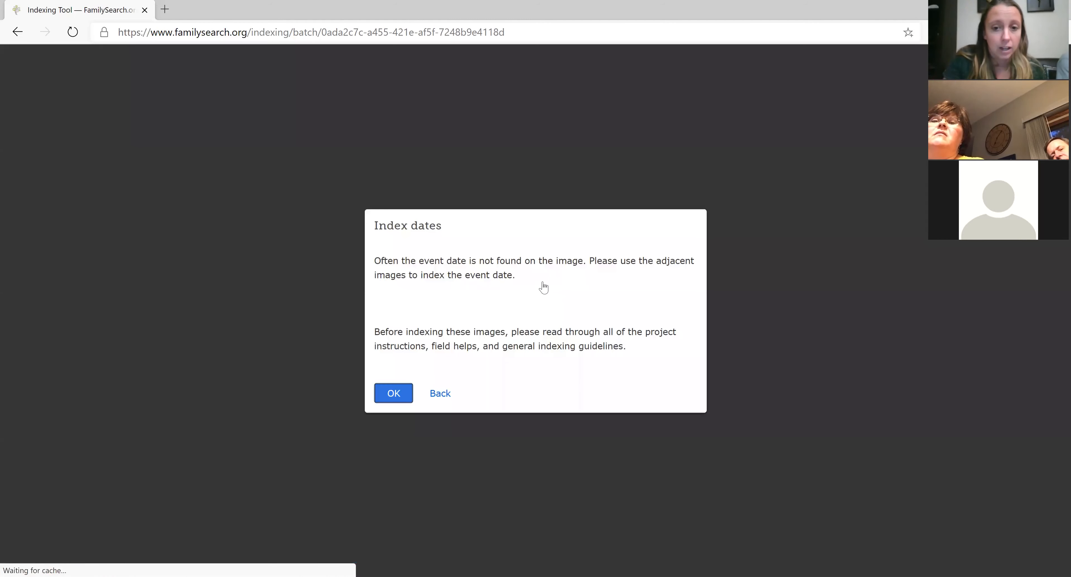
pyautogui.click(391, 395)
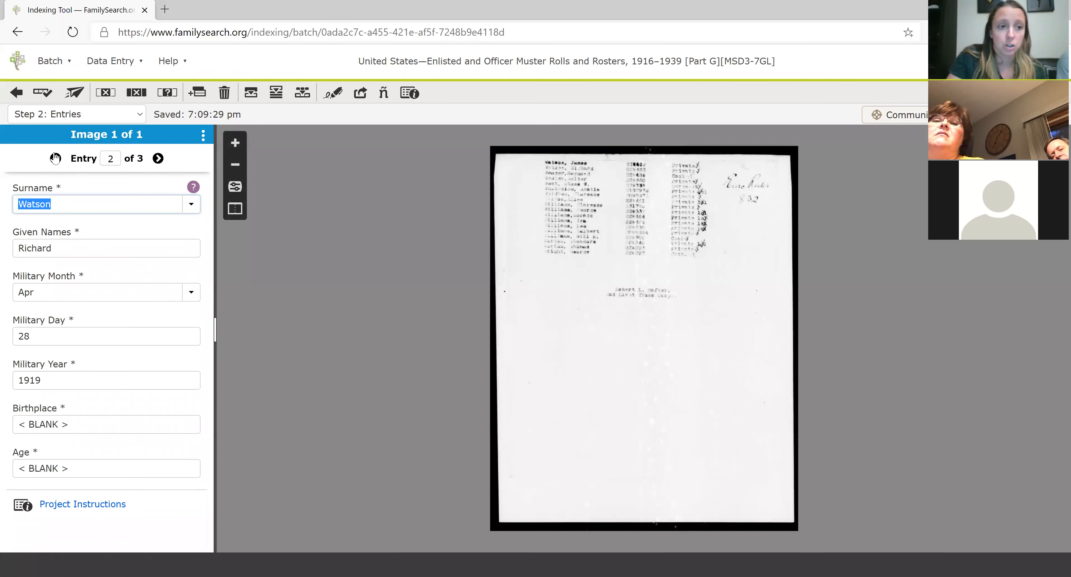
pyautogui.click(55, 158)
pyautogui.click(158, 158)
pyautogui.click(158, 158)
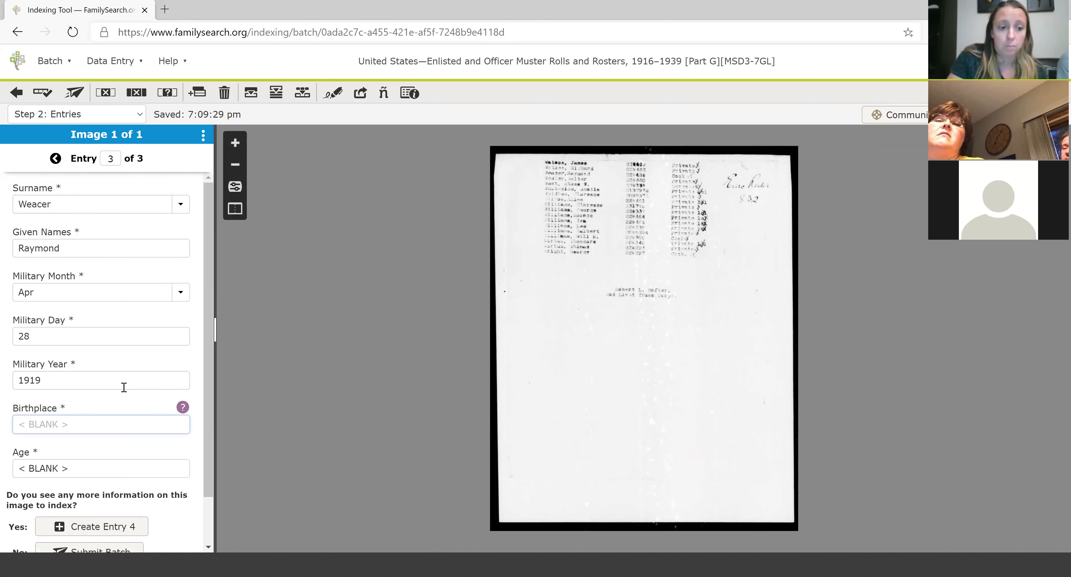
# Create entry 4 in the batch for the next name on the image.
pyautogui.click(117, 525)
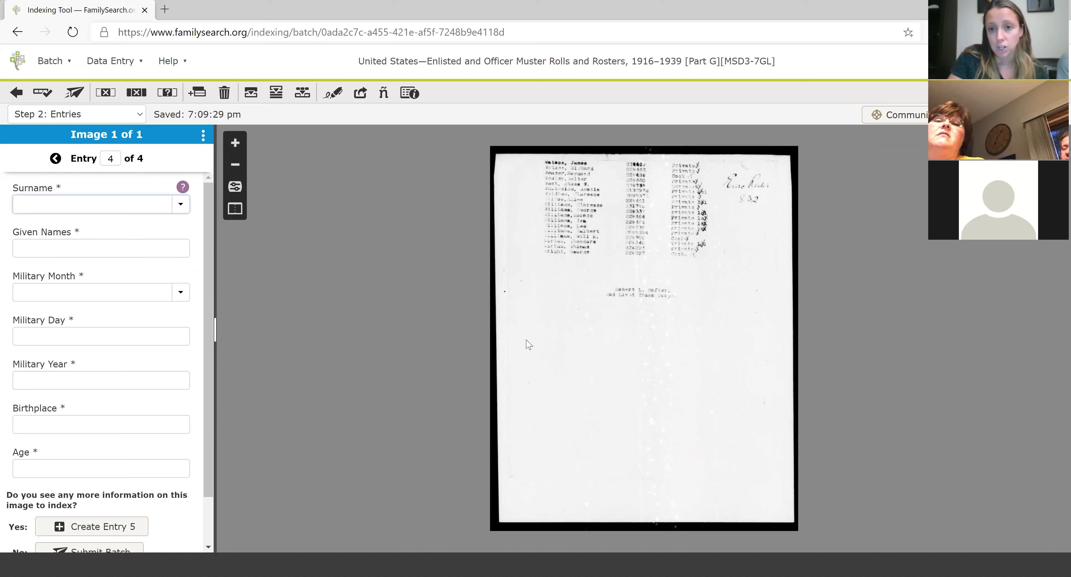
pyautogui.scroll(3, 530, 345)
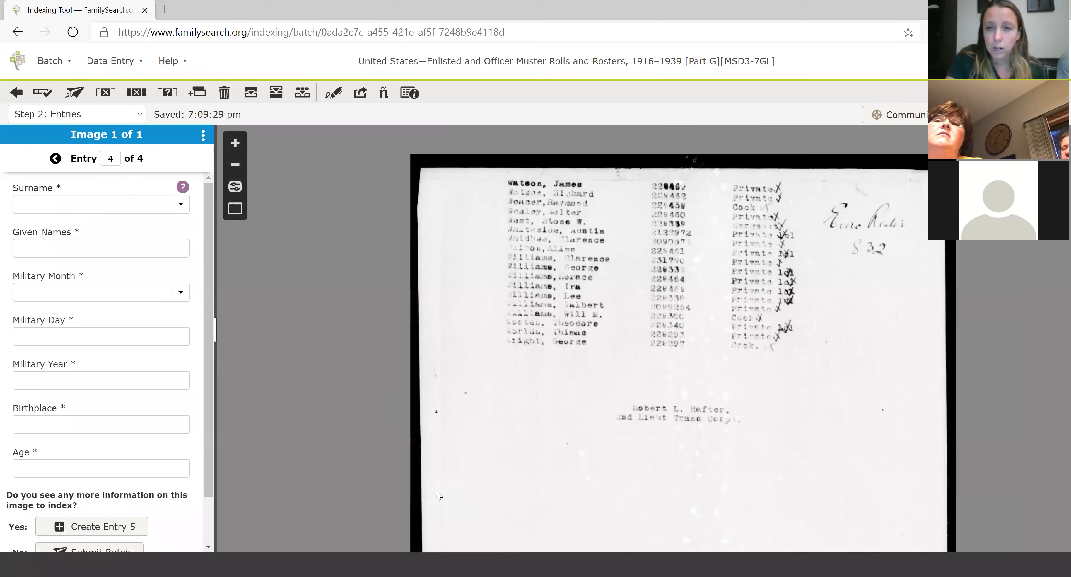
pyautogui.scroll(2, 435, 493)
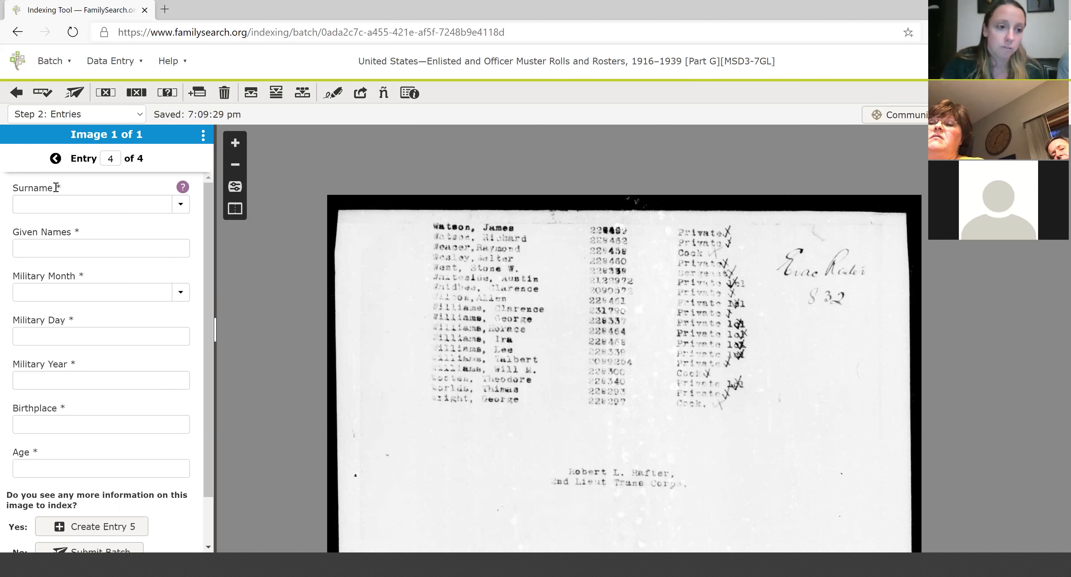
# Review the entries back to entry 1 and forward again to the empty entry 4.
pyautogui.click(56, 161)
pyautogui.click(57, 162)
pyautogui.click(57, 161)
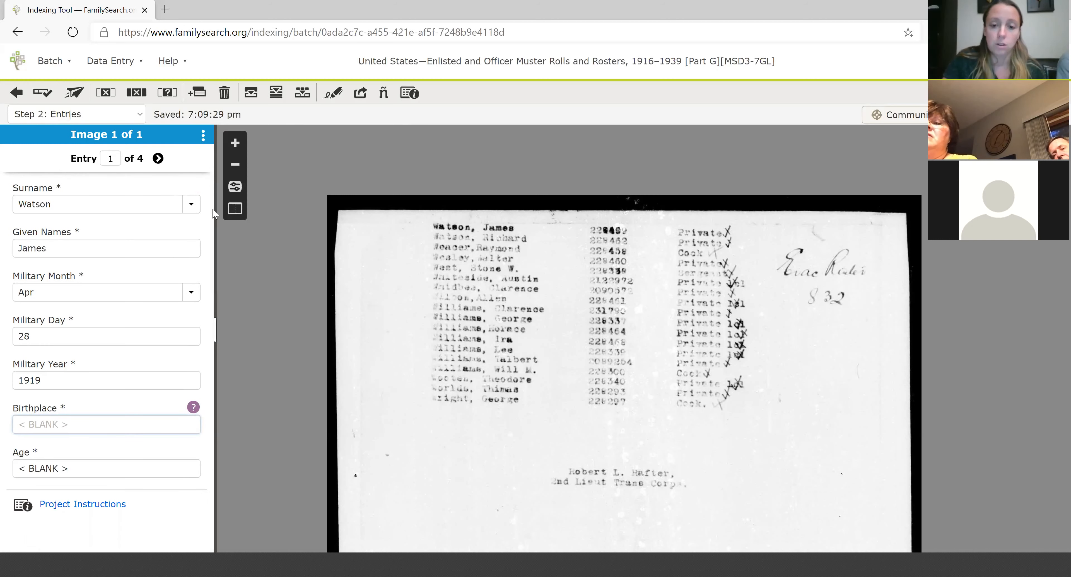
pyautogui.scroll(-2, 307, 358)
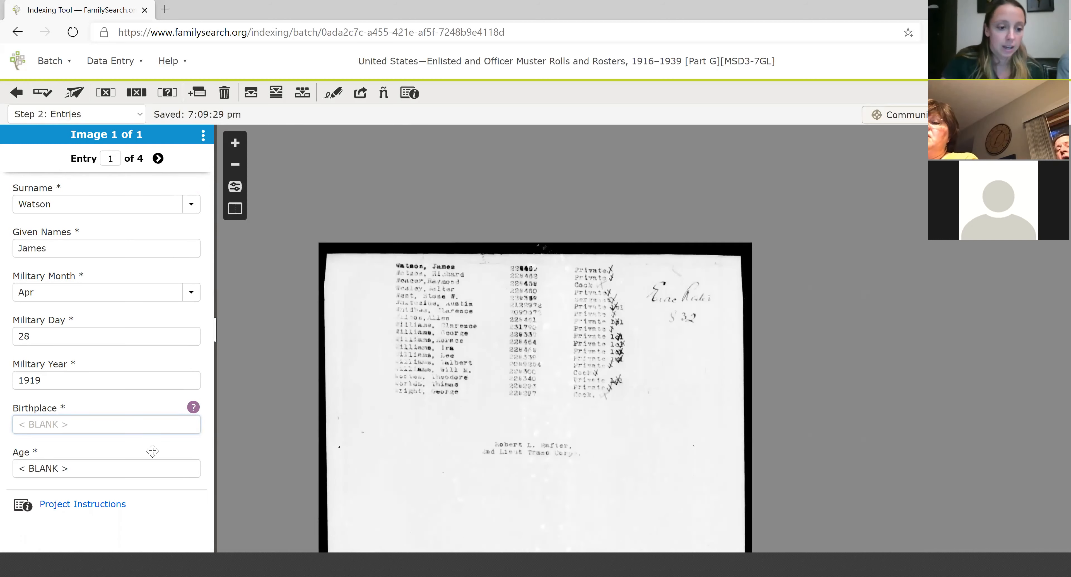
pyautogui.click(158, 158)
pyautogui.click(158, 158)
pyautogui.click(158, 158)
pyautogui.scroll(-2, 96, 478)
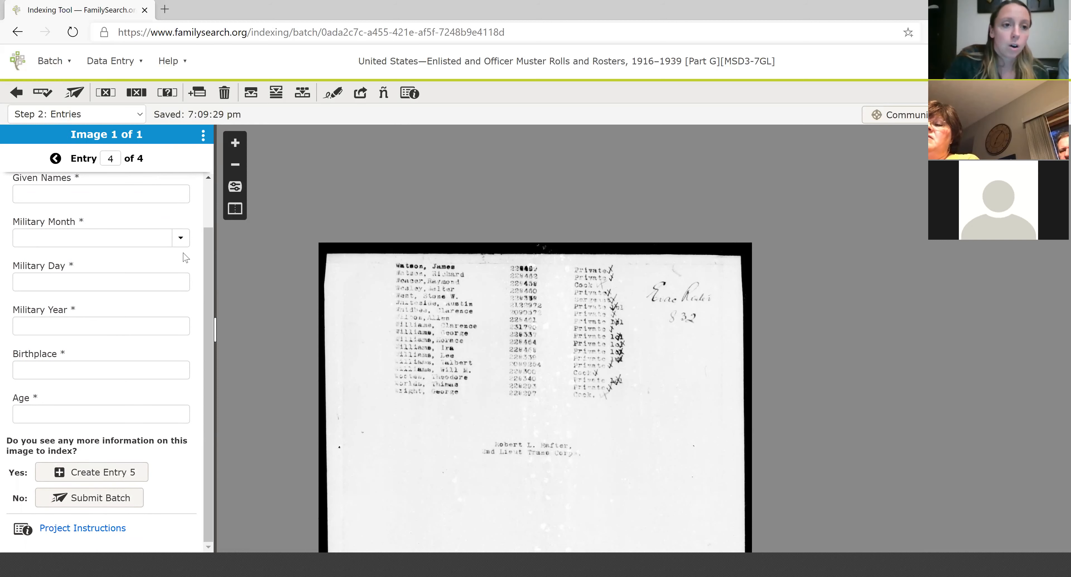
# Exit the batch to the FamilySearch home page and go to Web Indexing again.
pyautogui.click(68, 68)
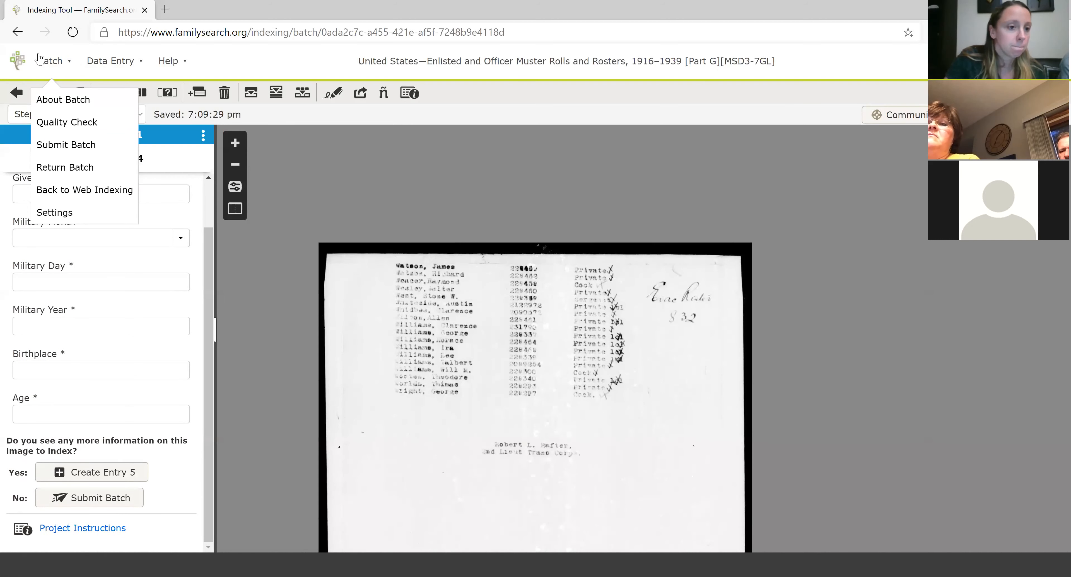
pyautogui.click(17, 68)
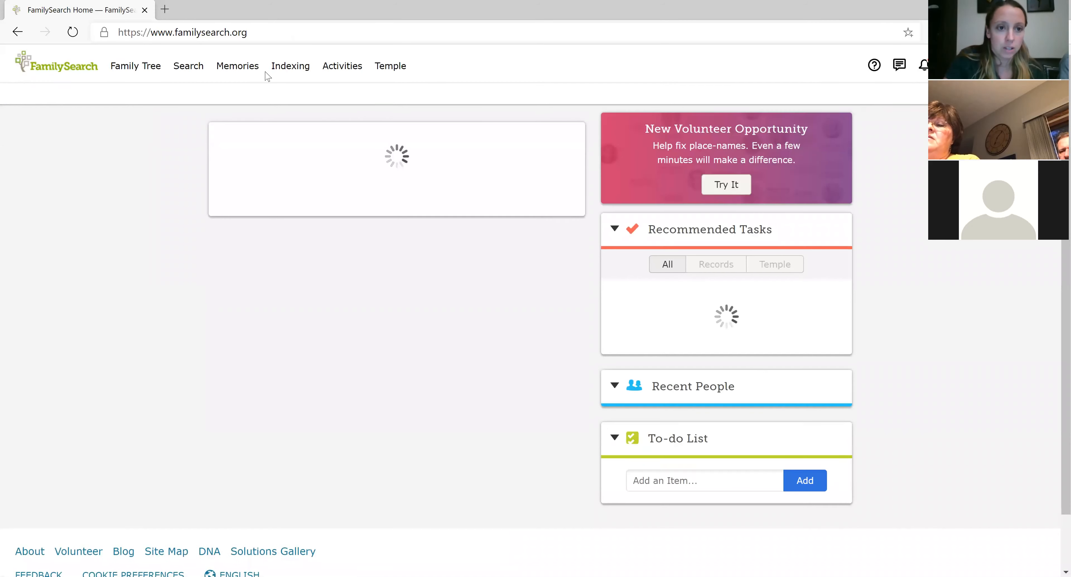
pyautogui.click(283, 66)
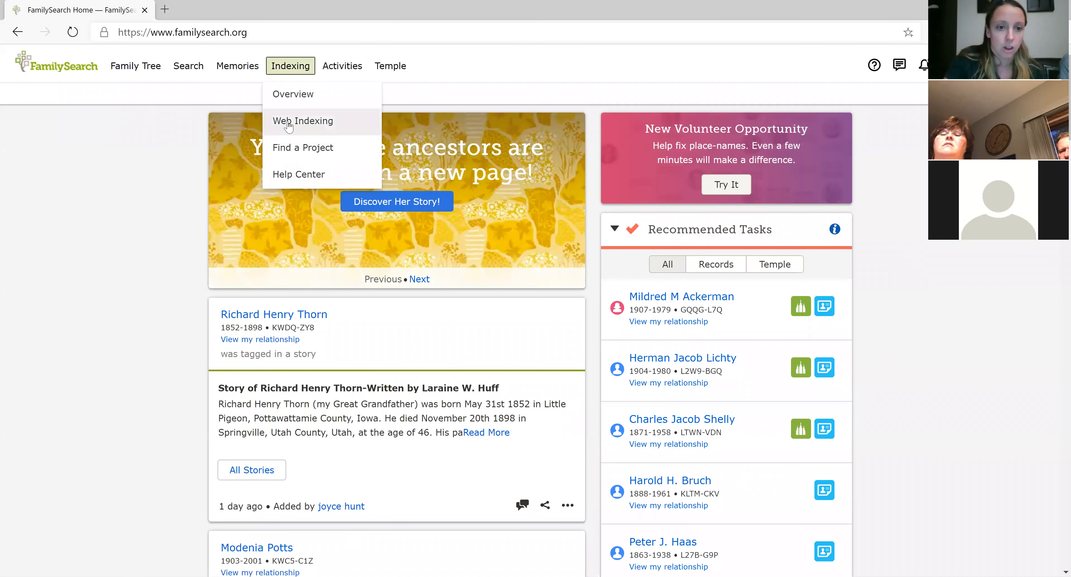
pyautogui.click(292, 121)
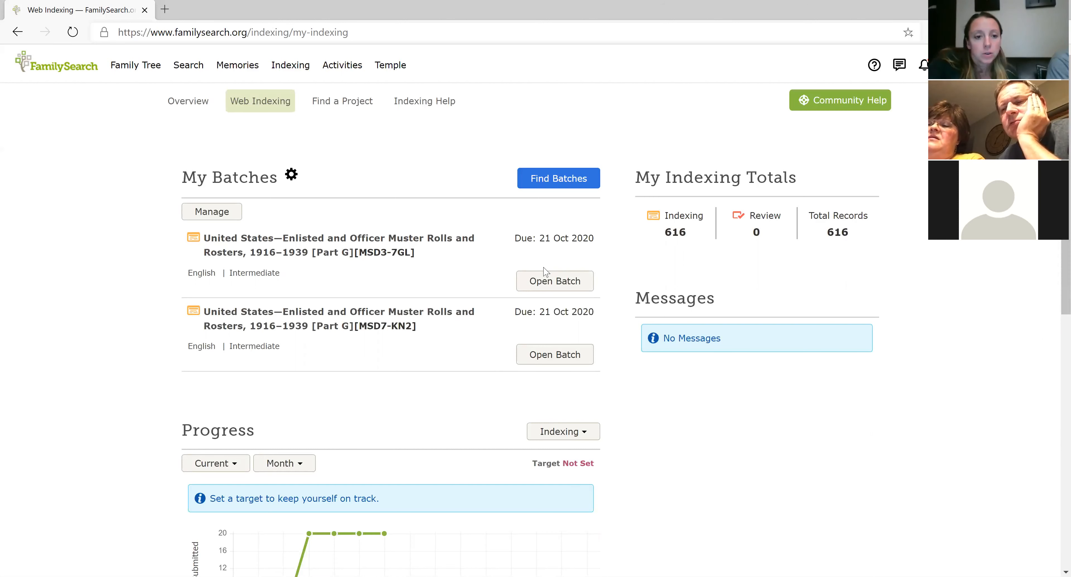
# Open batch MSD3-7GL from My Batches, accept its Index dates notice, and bring the name list into close view.
pyautogui.click(537, 282)
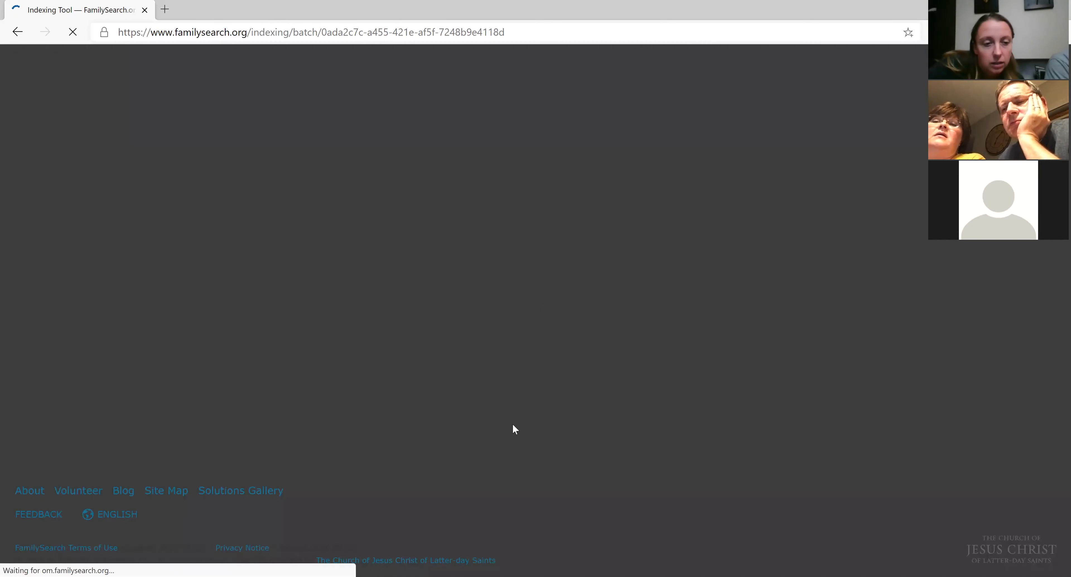
pyautogui.click(394, 395)
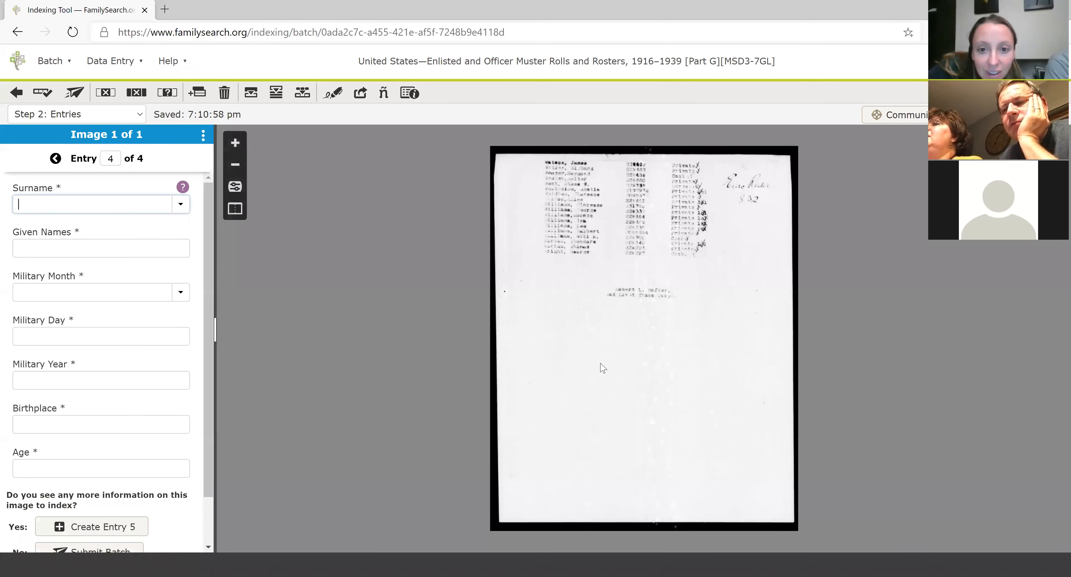
pyautogui.scroll(4, 600, 364)
pyautogui.moveTo(595, 253); pyautogui.dragTo(565, 418)
pyautogui.moveTo(601, 214); pyautogui.dragTo(584, 500)
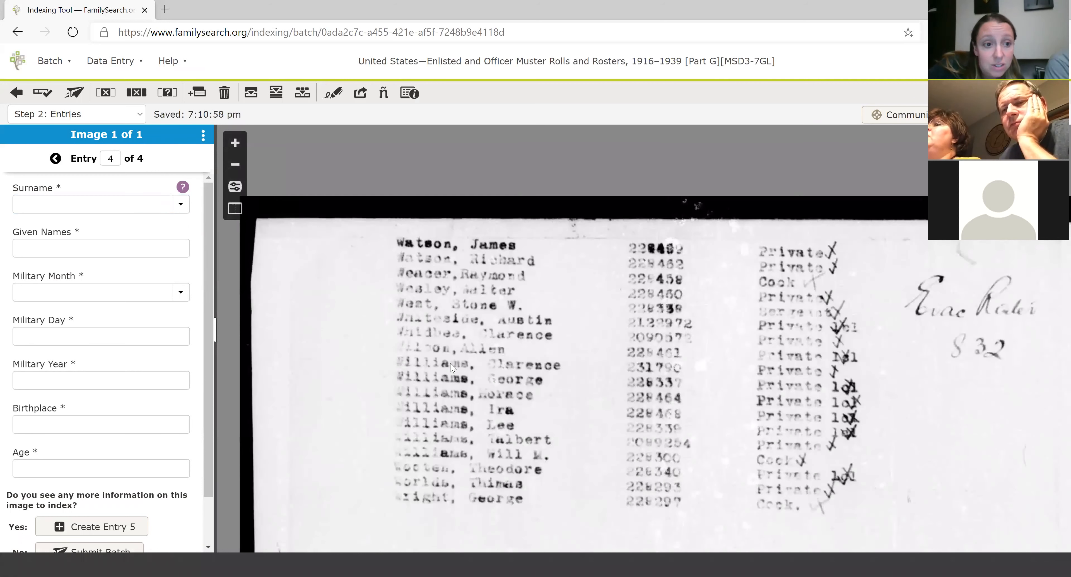
# Copy the surname, given names and military month from entry 3 into entry 4, and return to entry 3 for comparison.
pyautogui.click(253, 99)
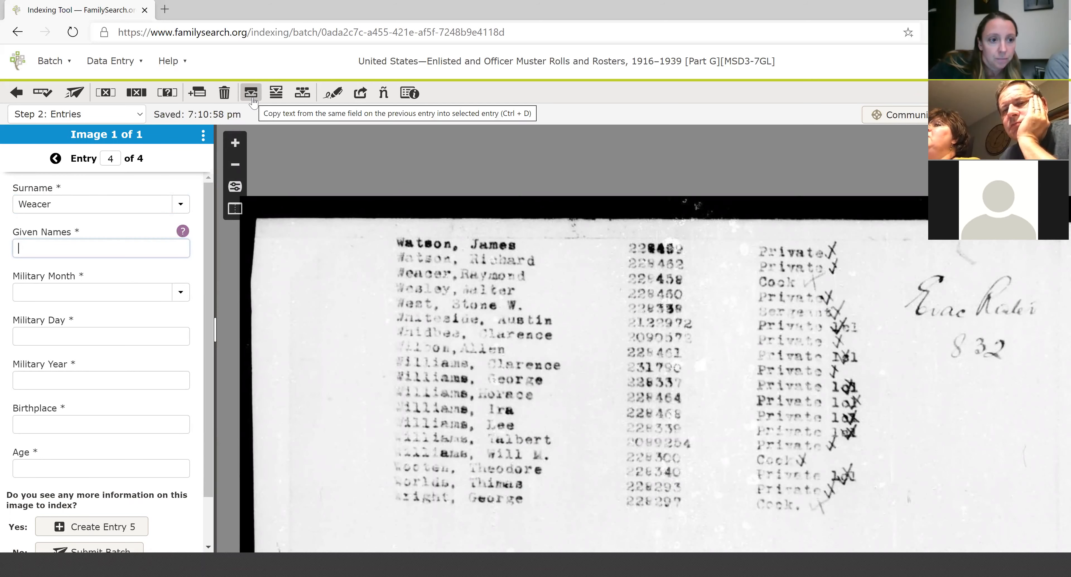
pyautogui.click(253, 101)
pyautogui.click(252, 100)
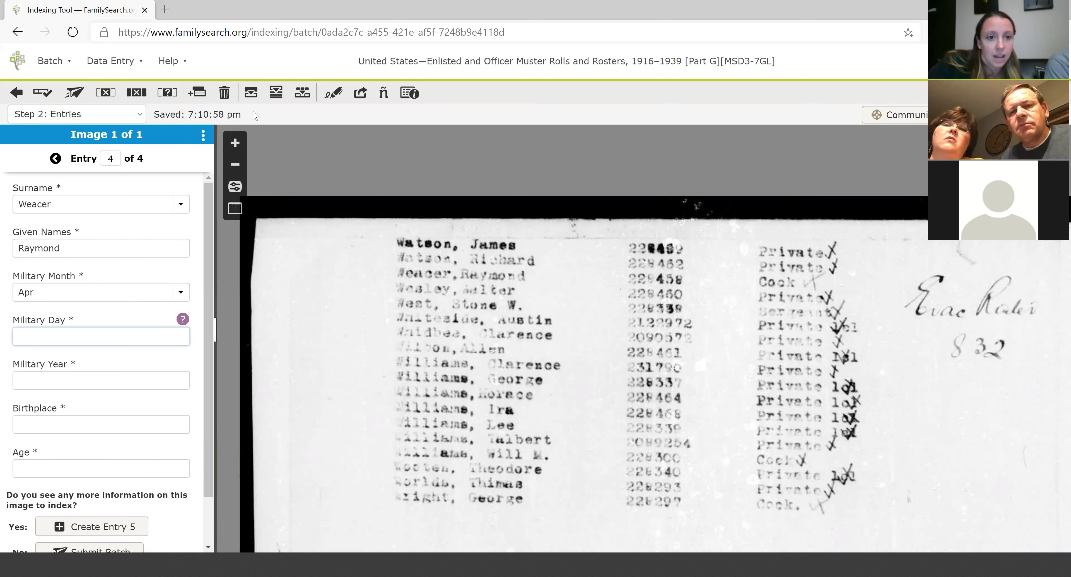
pyautogui.rightClick(253, 101)
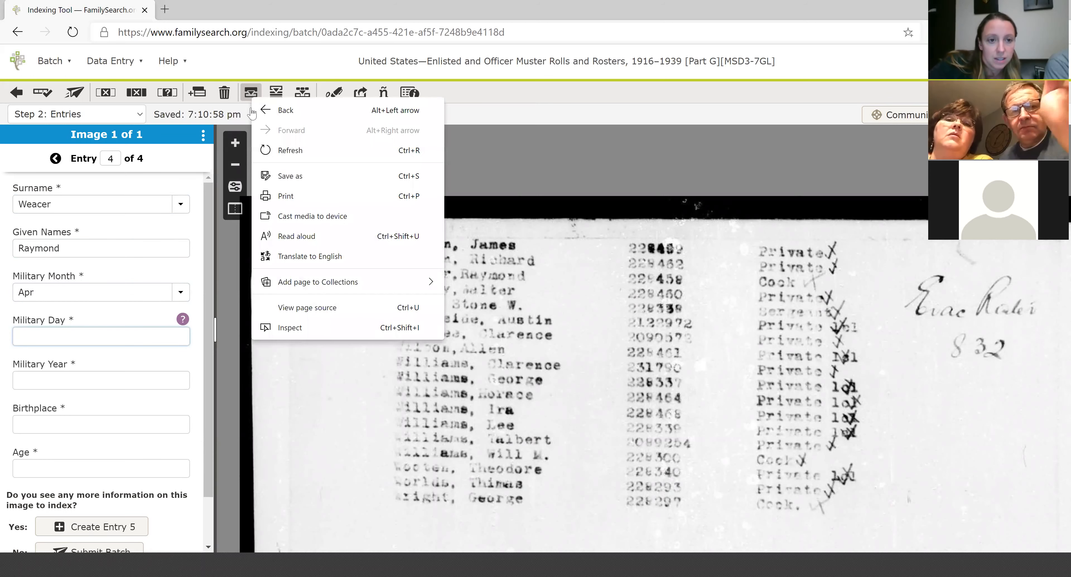
pyautogui.press('Escape')
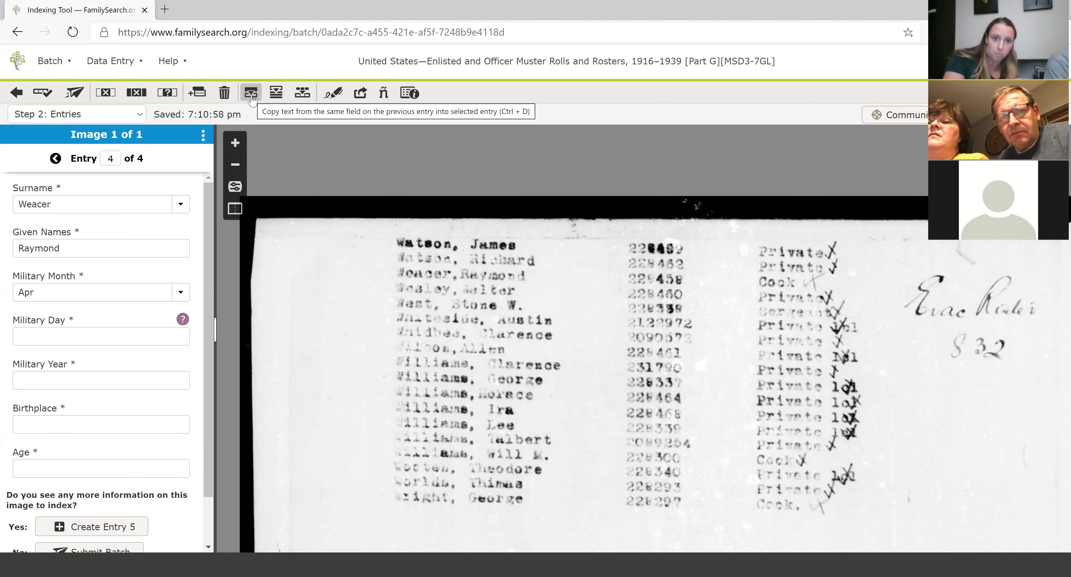
pyautogui.click(56, 158)
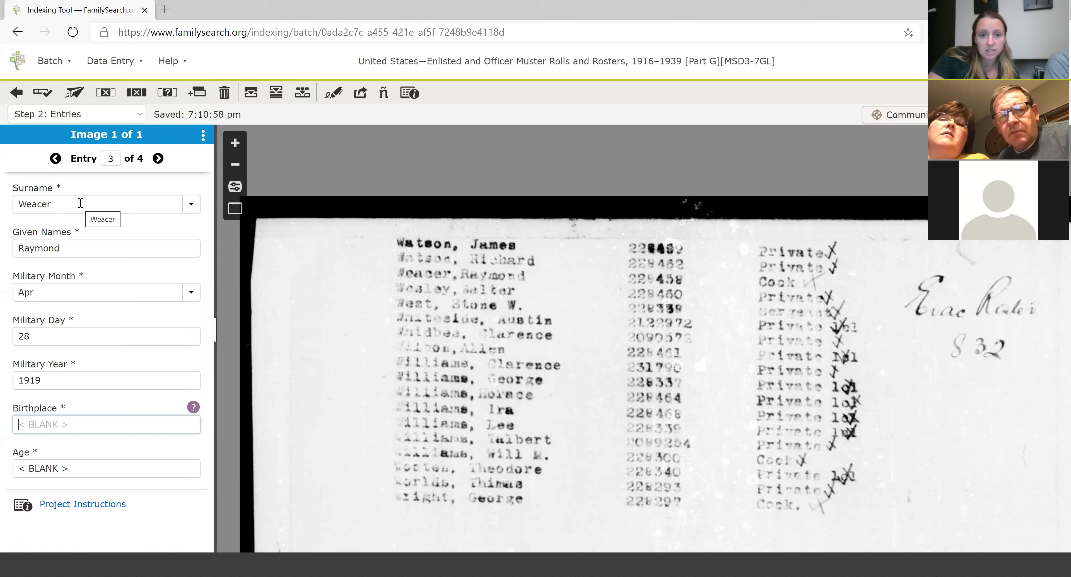
# Go forward to entry 4 and clear its copied surname, given names and military month.
pyautogui.click(158, 159)
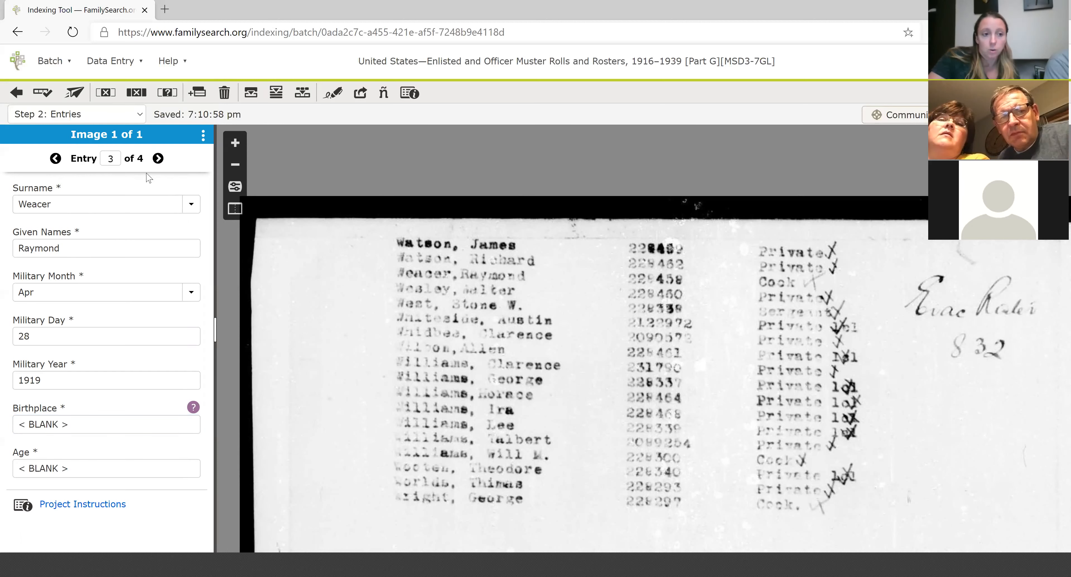
pyautogui.click(67, 205)
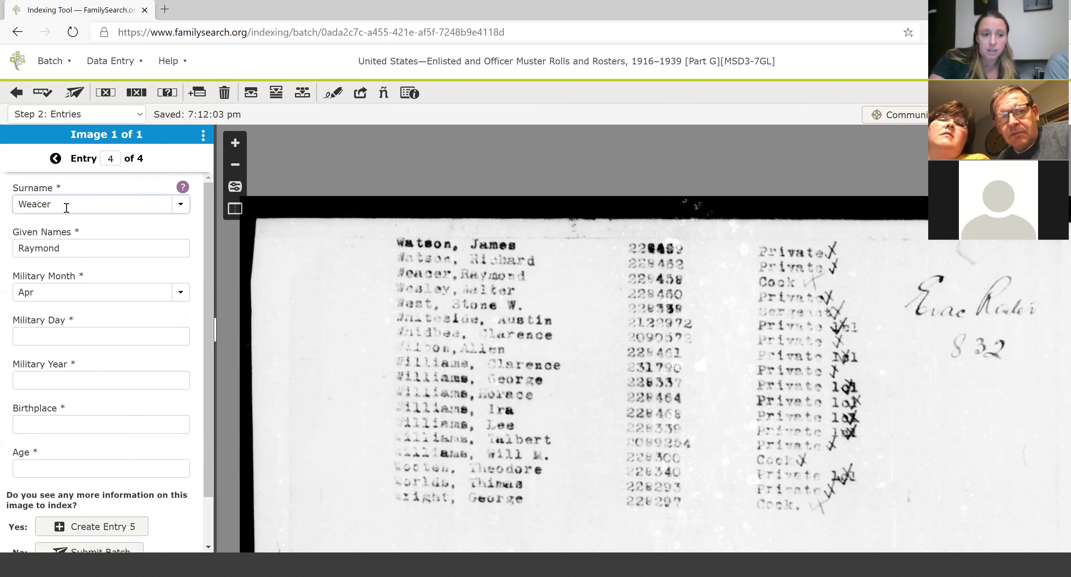
pyautogui.press('BackSpace')
pyautogui.press('BackSpace')
pyautogui.press('BackSpace')
pyautogui.press('BackSpace')
pyautogui.press('BackSpace')
pyautogui.press('BackSpace')
pyautogui.press('Tab')
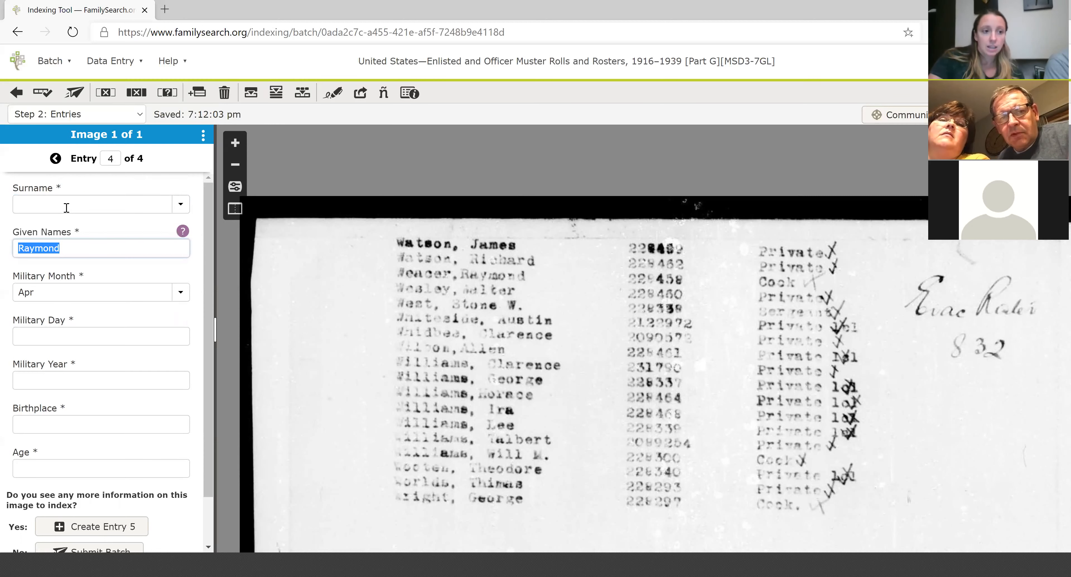
pyautogui.press('BackSpace')
pyautogui.press('Tab')
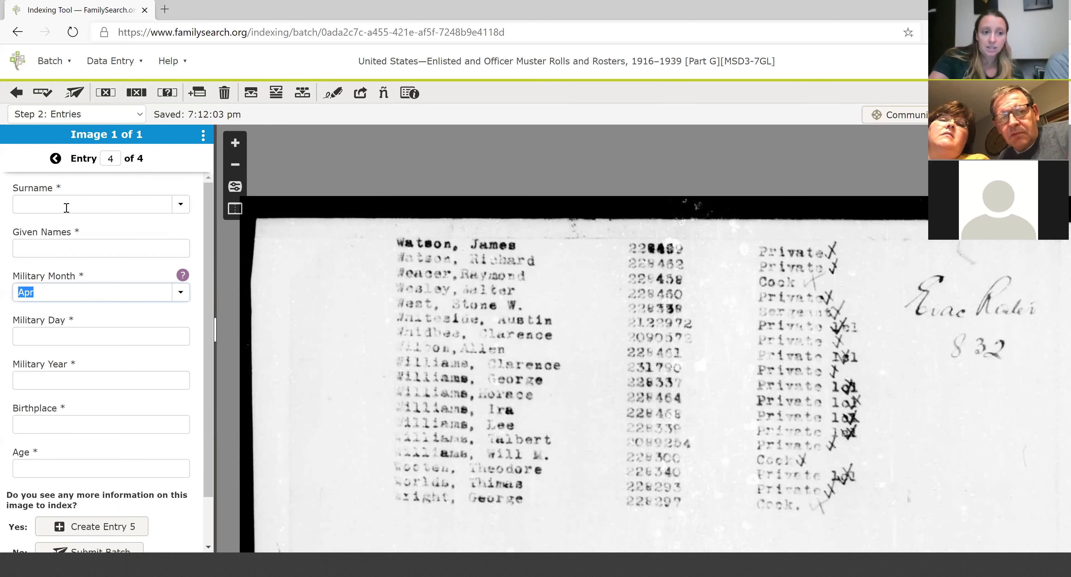
pyautogui.press('BackSpace')
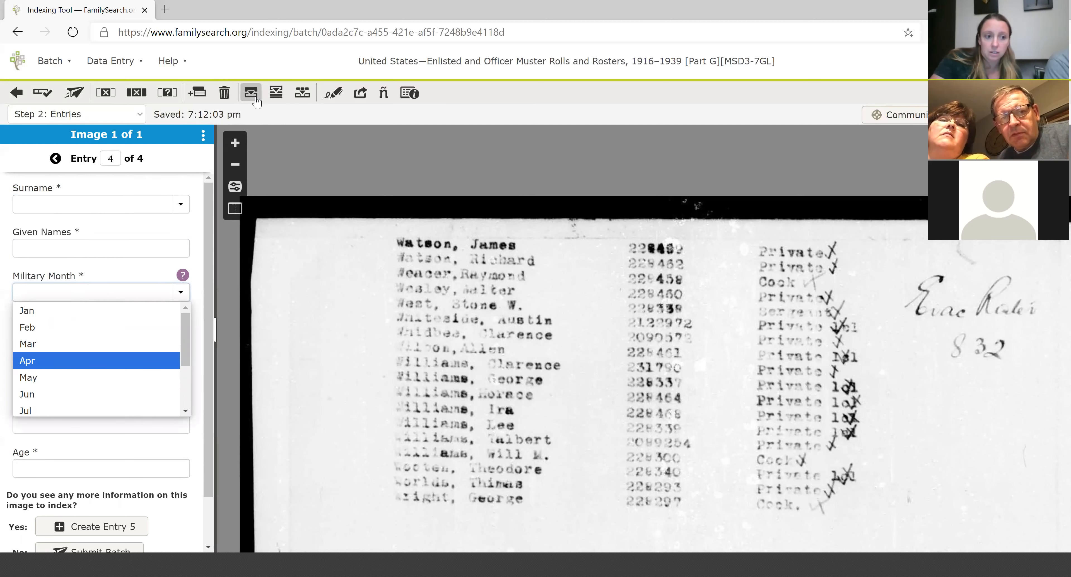
# Fill in entry 4's military date with month Apr, day 28 and year 1919.
pyautogui.press('Tab')
pyautogui.write('28')
pyautogui.press('Tab')
pyautogui.write('1919')
pyautogui.press('Tab')
pyautogui.hotkey('shift', 'Tab')
pyautogui.hotkey('shift', 'Tab')
pyautogui.hotkey('shift', 'Tab')
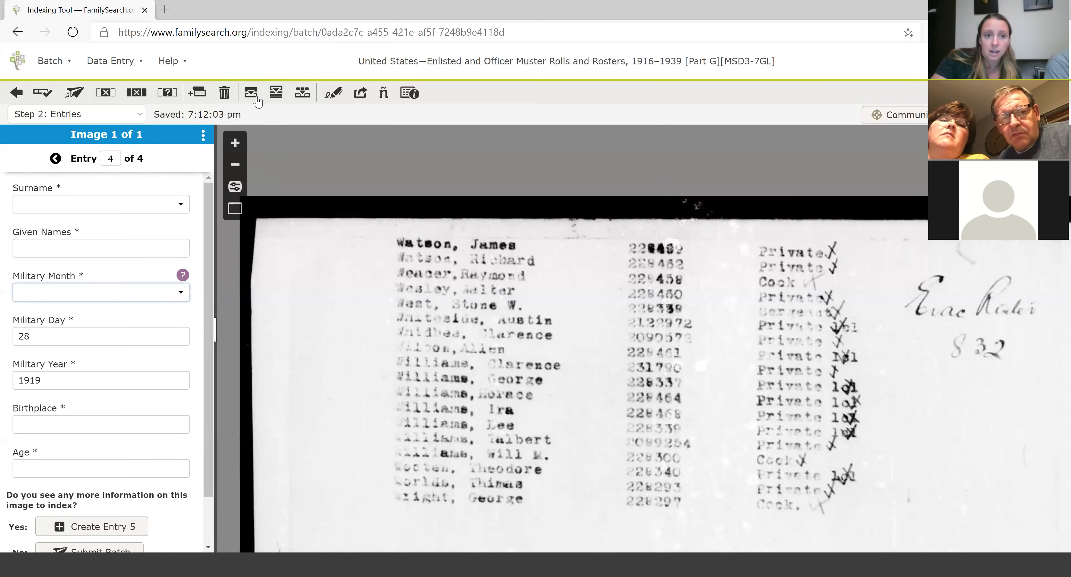
pyautogui.write('apr')
pyautogui.press('Tab')
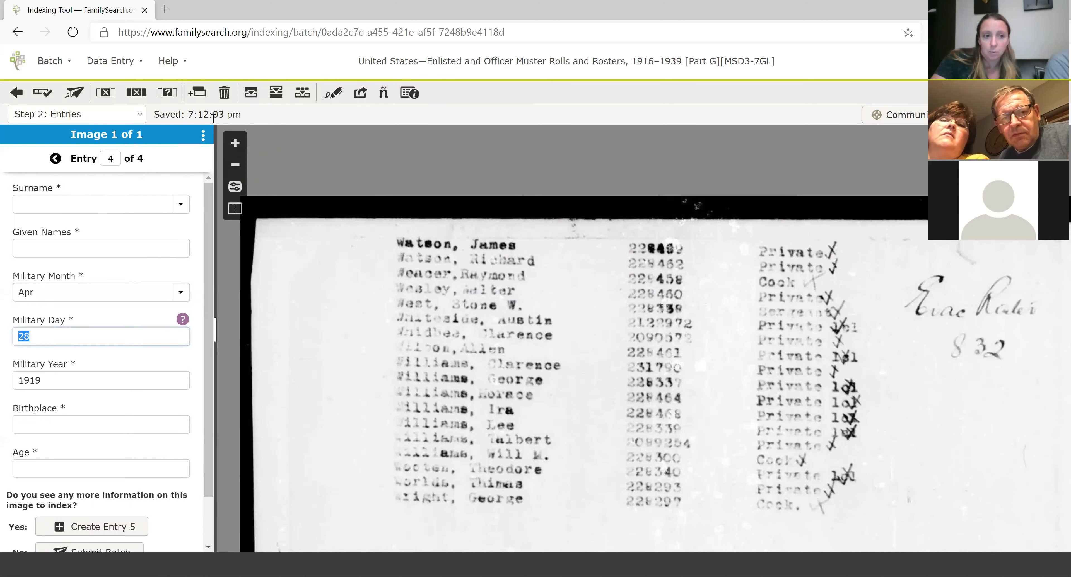
# Create entry 5 and copy the military month and military day from entry 4 into it.
pyautogui.scroll(-1, 98, 458)
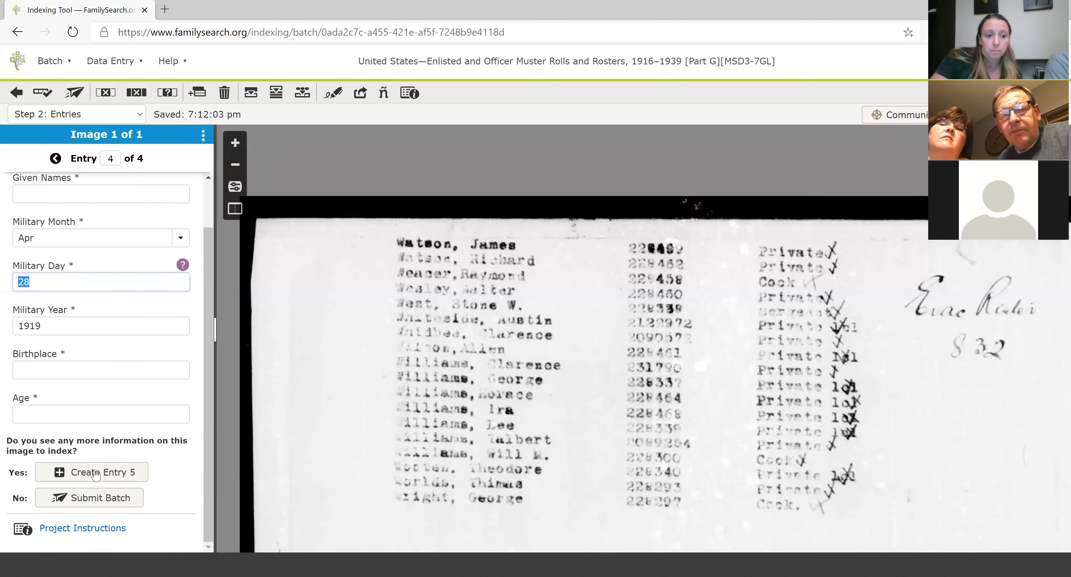
pyautogui.click(96, 476)
pyautogui.click(37, 291)
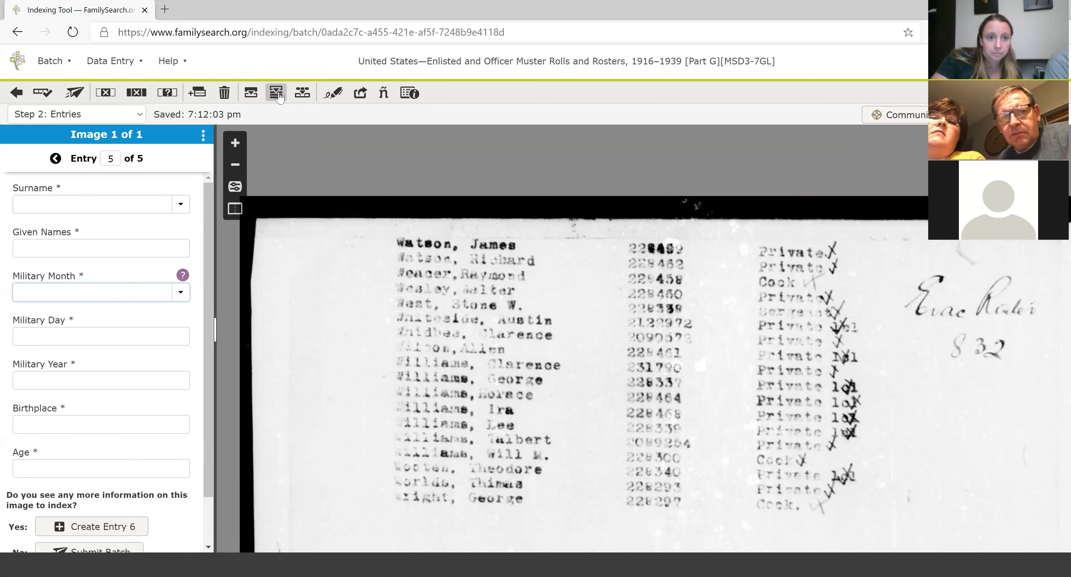
pyautogui.click(139, 206)
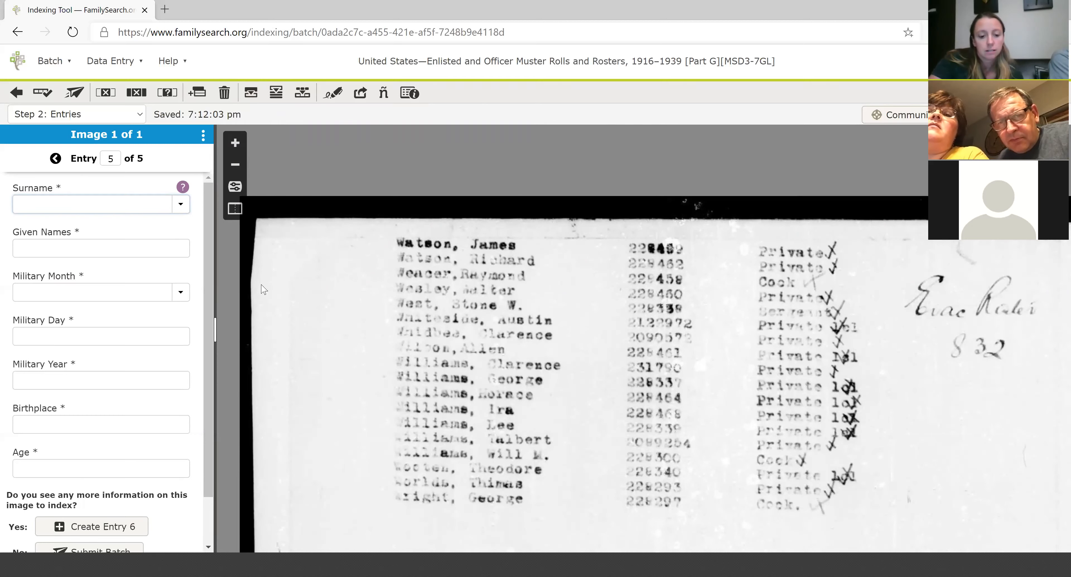
pyautogui.click(95, 298)
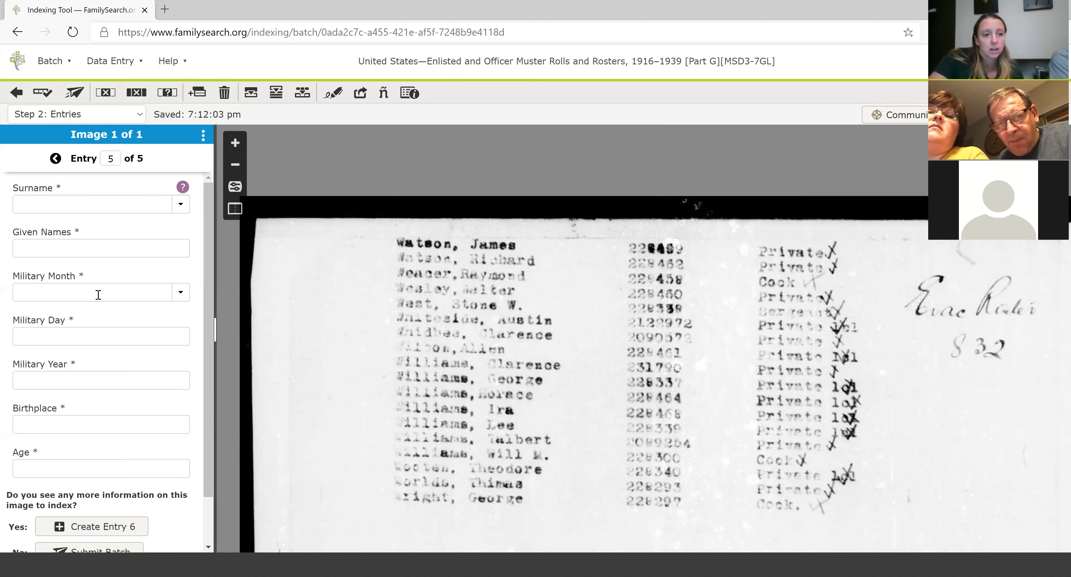
pyautogui.hotkey('ctrl', 'd')
pyautogui.click(94, 340)
pyautogui.hotkey('ctrl', 'd')
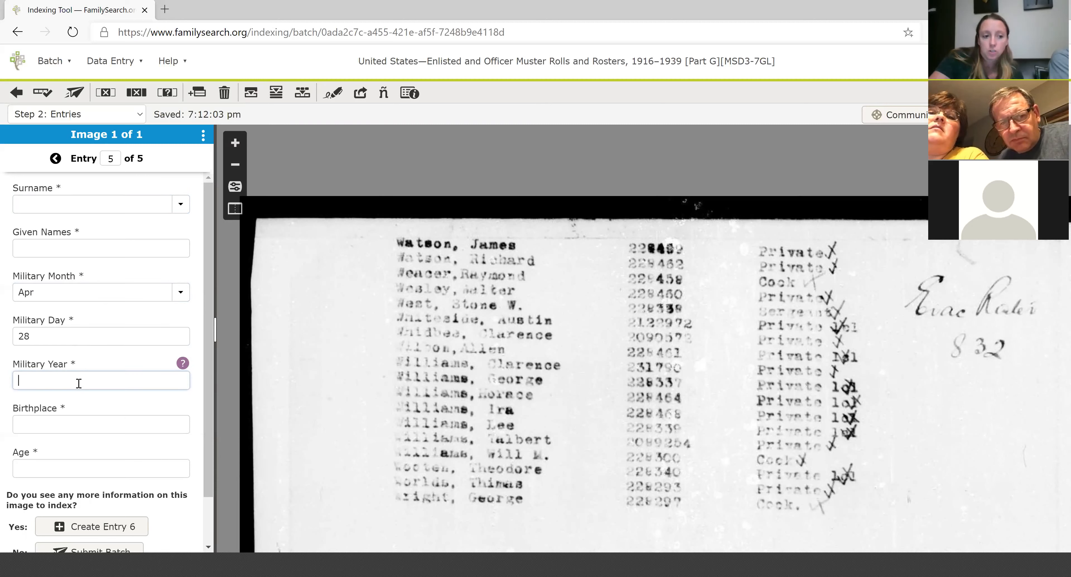